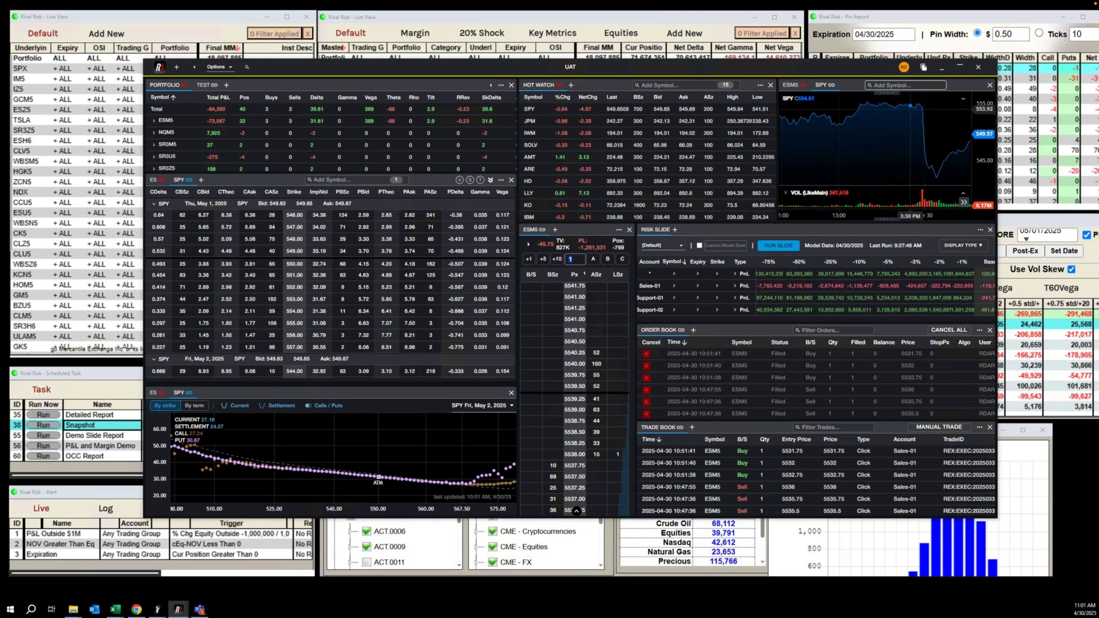
- Minimize the UAT trading window and show the PnL results in the Slide Main View
click(941, 69)
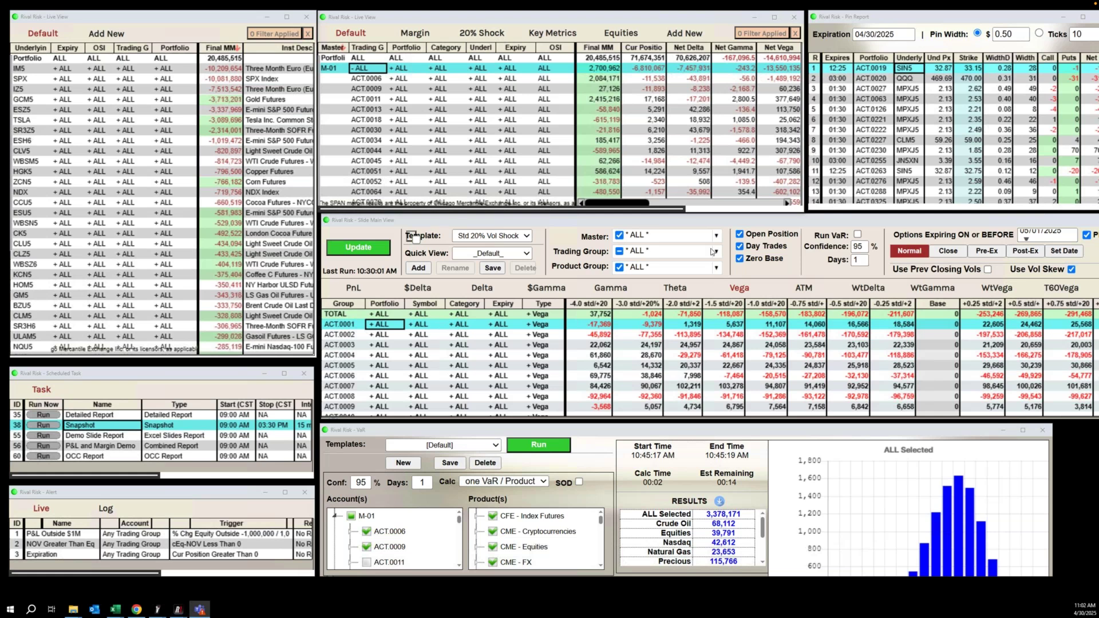
click(356, 290)
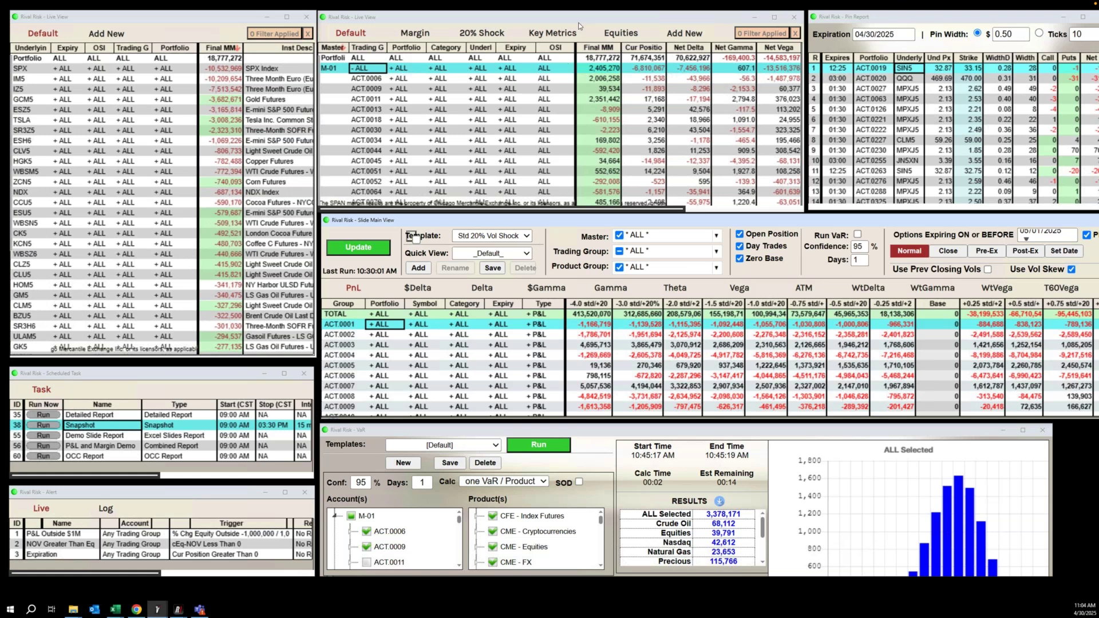
mouse_move(593, 34)
mouse_down()
mouse_move(633, 52)
mouse_move(581, 23)
mouse_up()
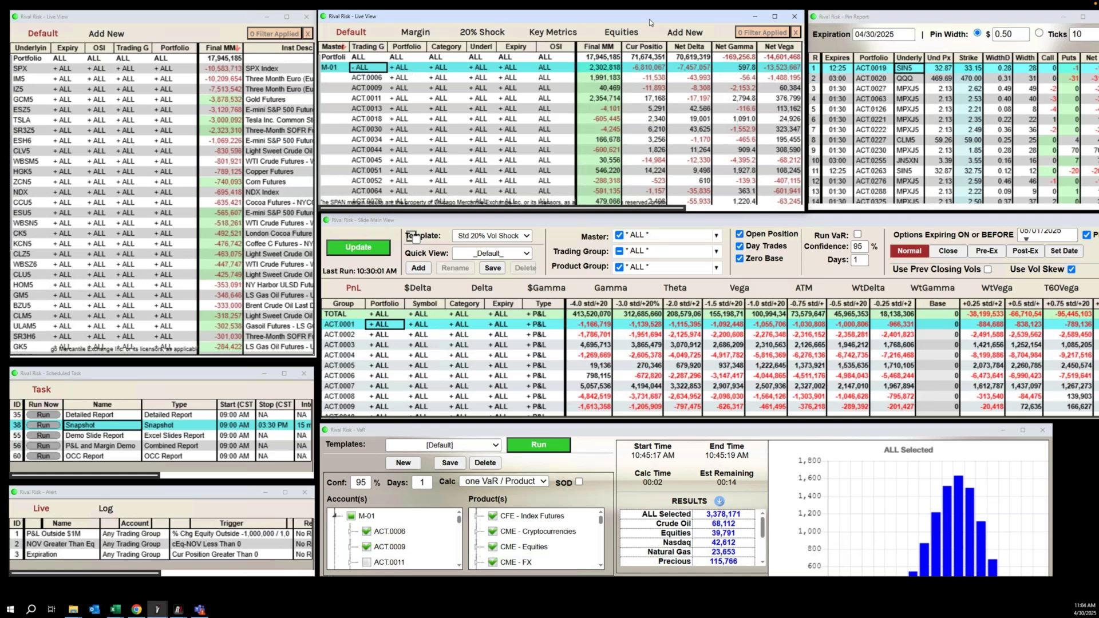
drag(650, 22, 650, 22)
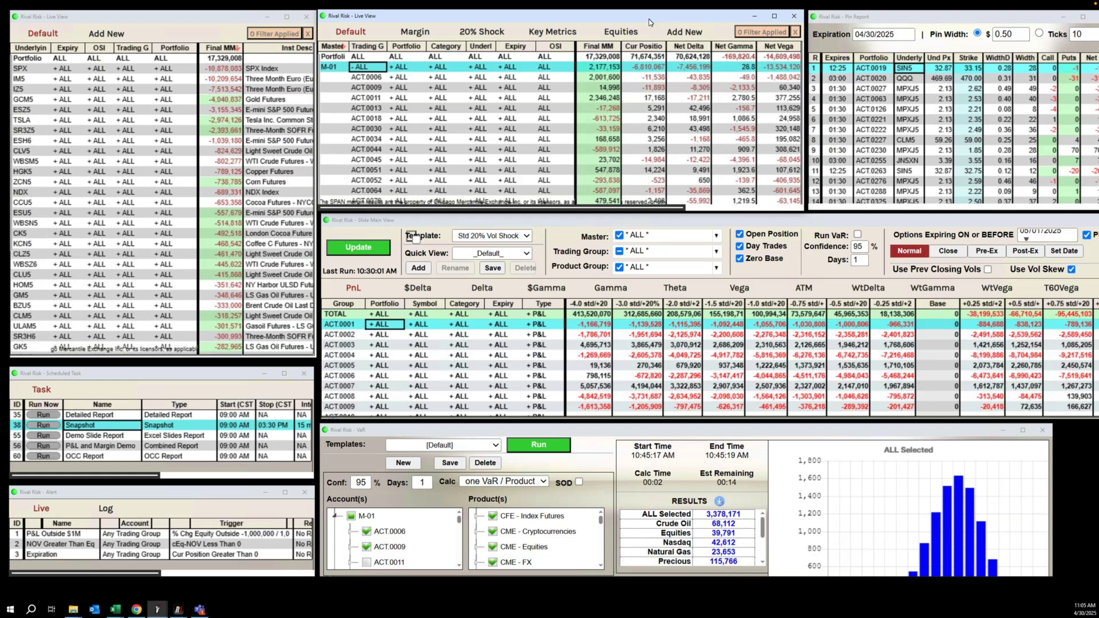
click(912, 16)
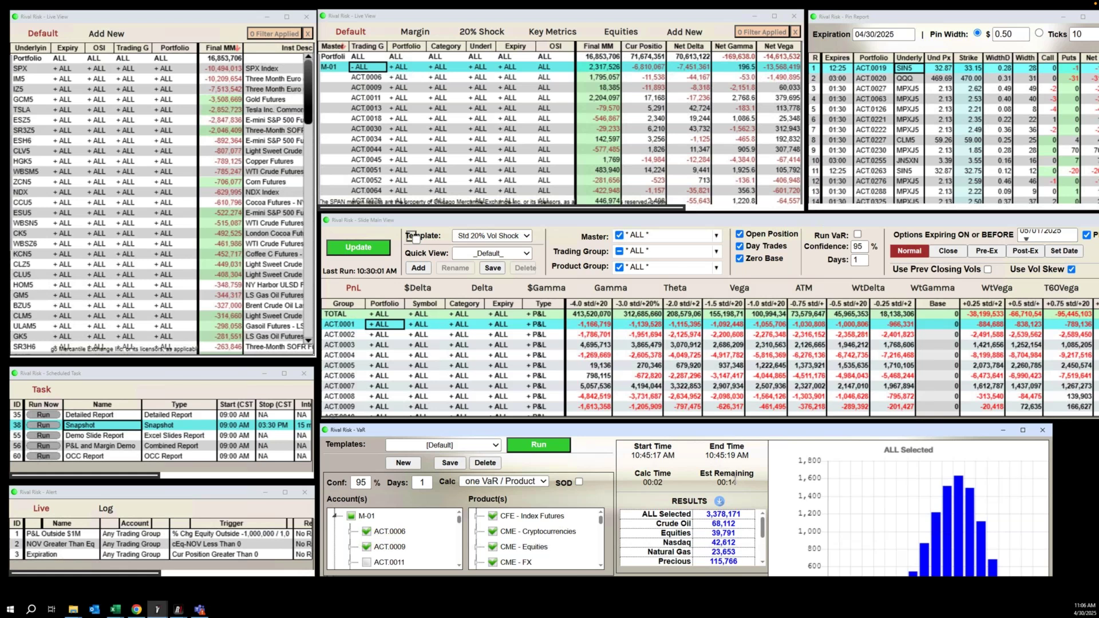
click(216, 375)
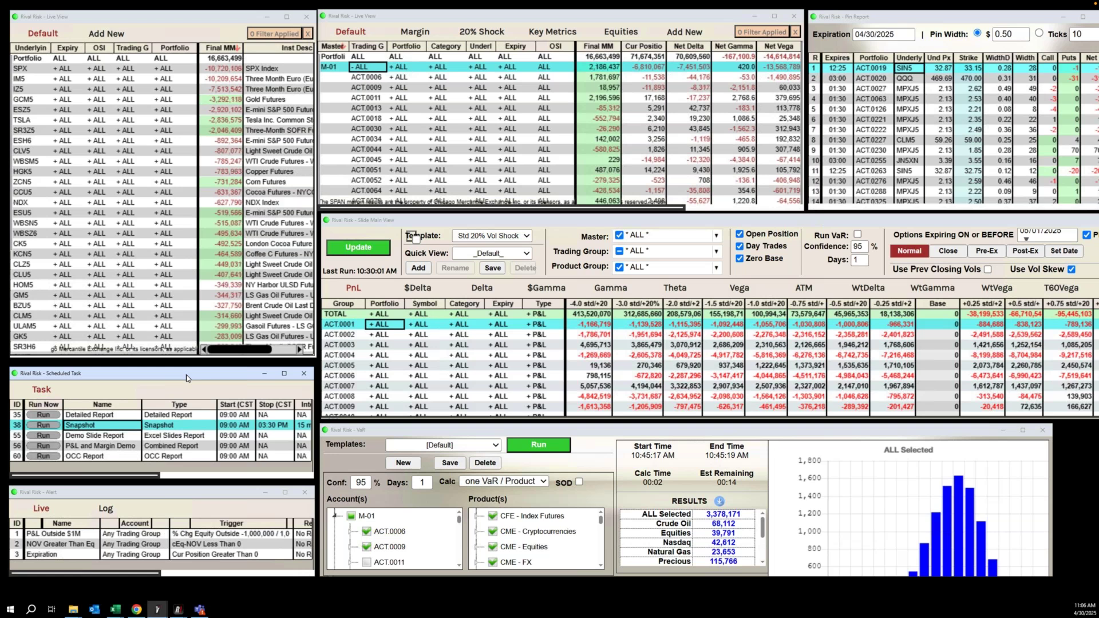
click(170, 493)
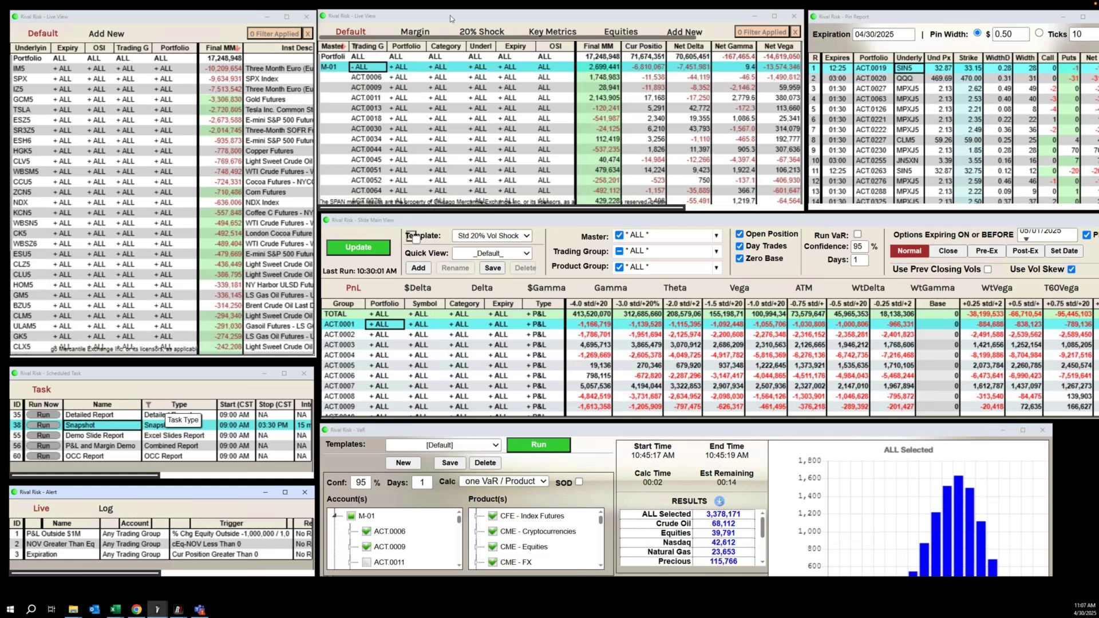
- Move the Live View window with the master account grid over the other windows and enlarge it to show more rows and Greek columns
drag(449, 20, 366, 70)
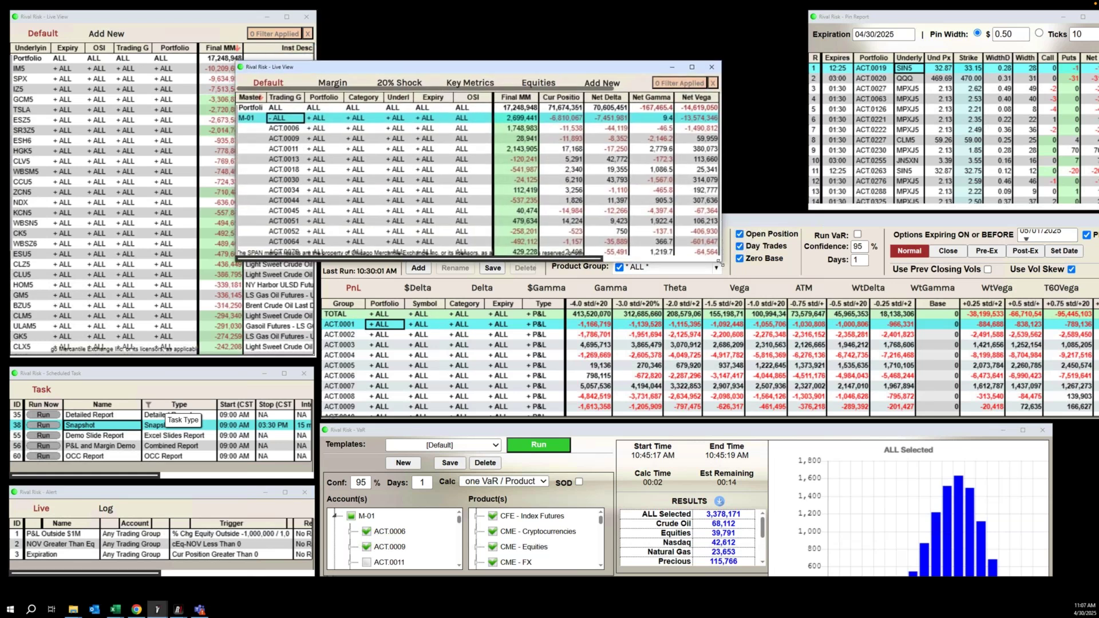
drag(720, 257, 986, 507)
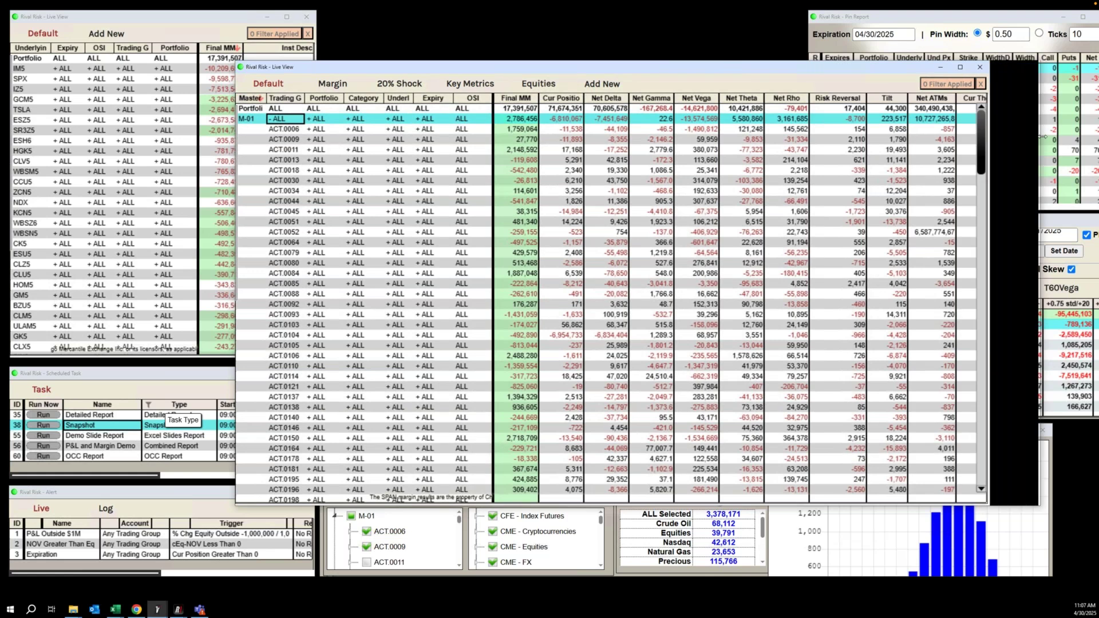
drag(809, 66, 689, 59)
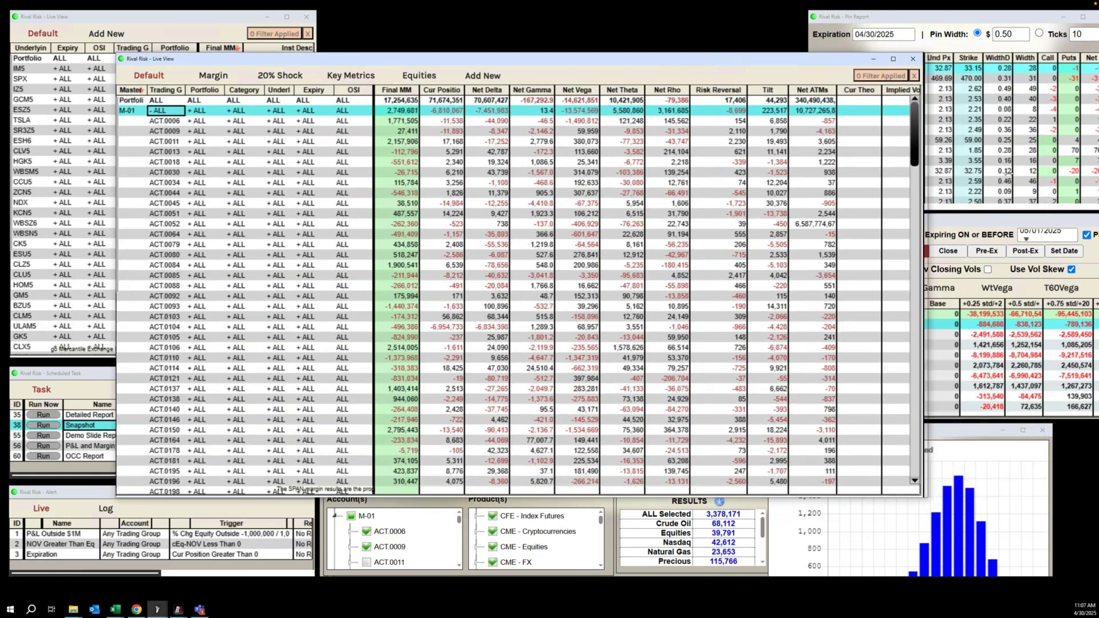
drag(924, 172, 1018, 173)
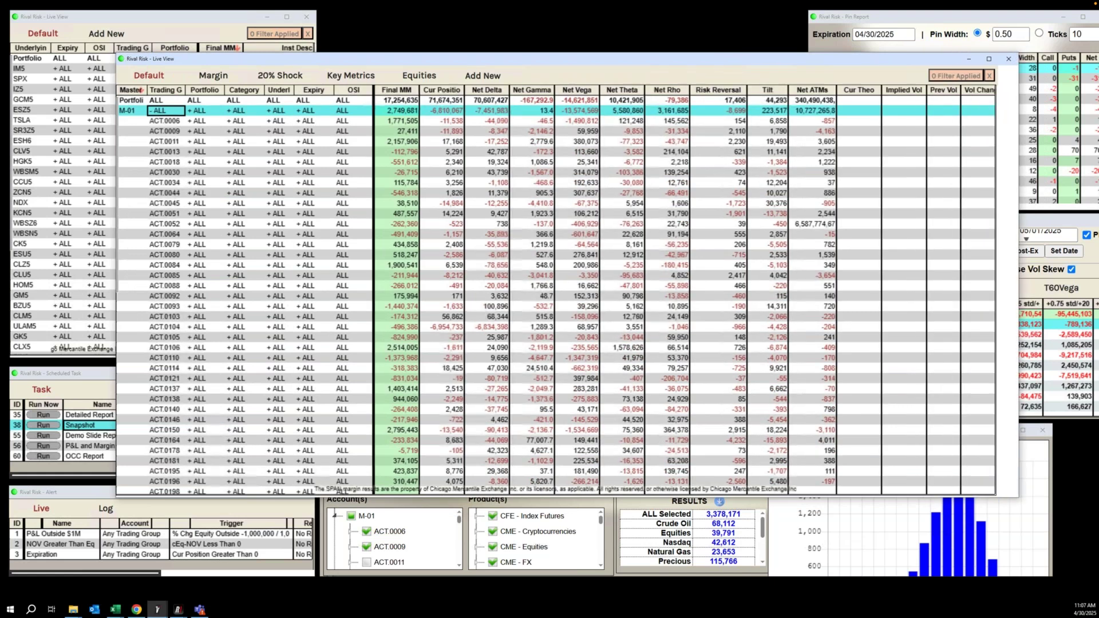
- Drill down in master account M-01 through ACT.0009's portfolio, its categories and the S&P underlyings to the SPX expiries
click(151, 112)
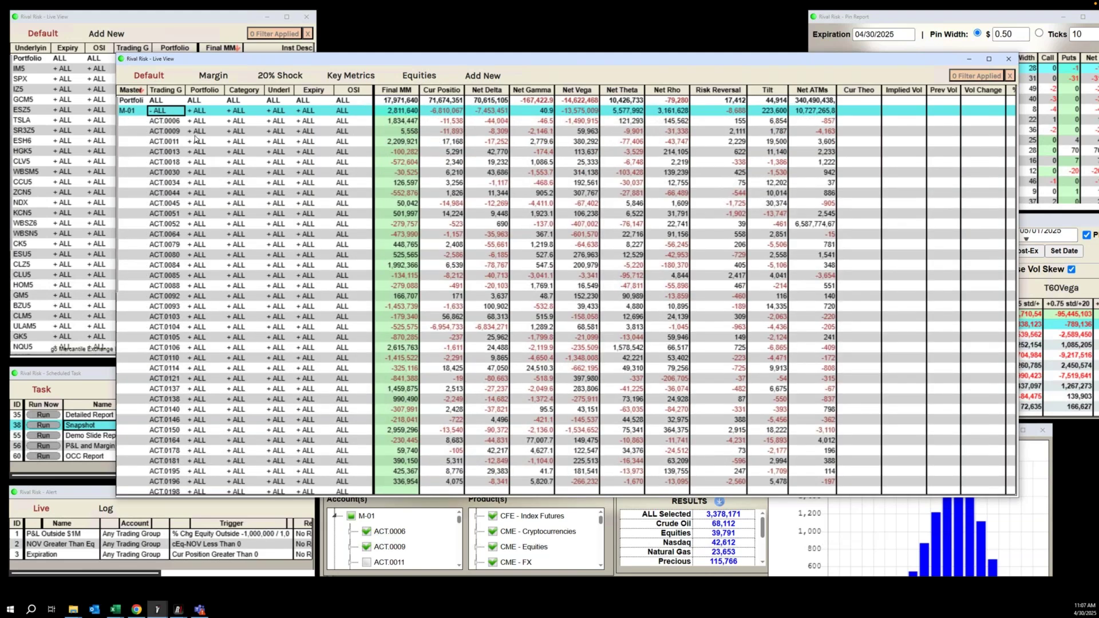
click(189, 133)
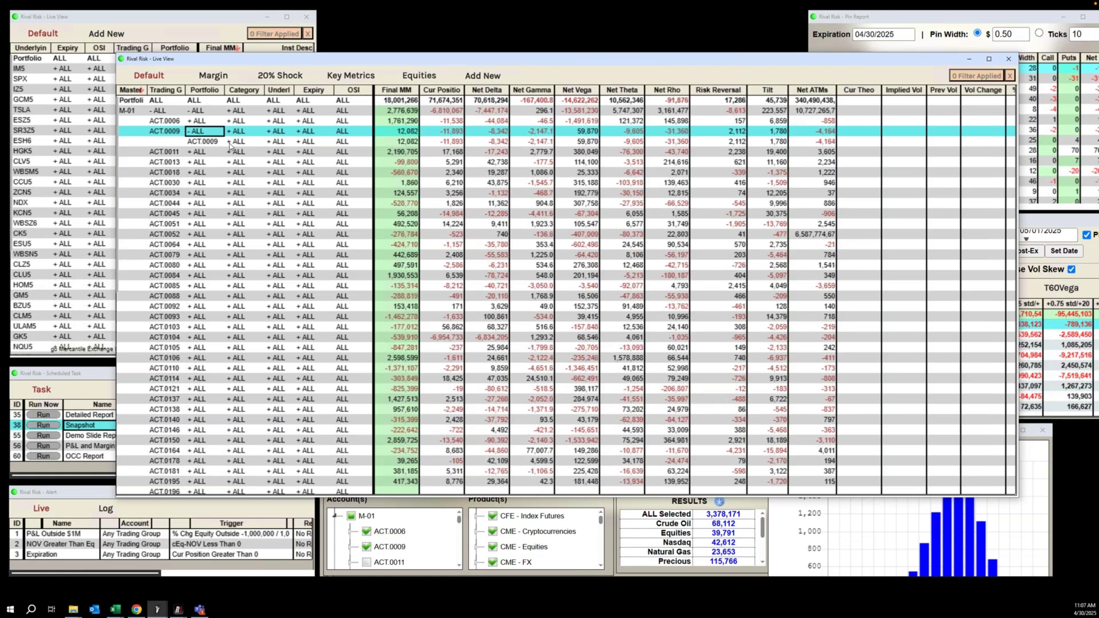
click(229, 144)
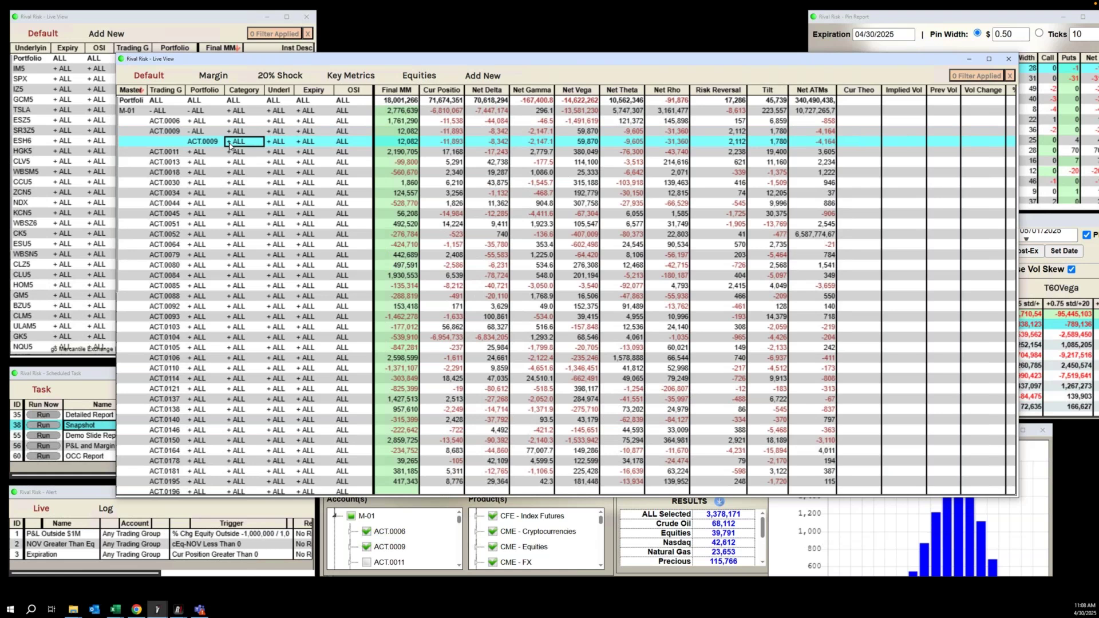
click(229, 143)
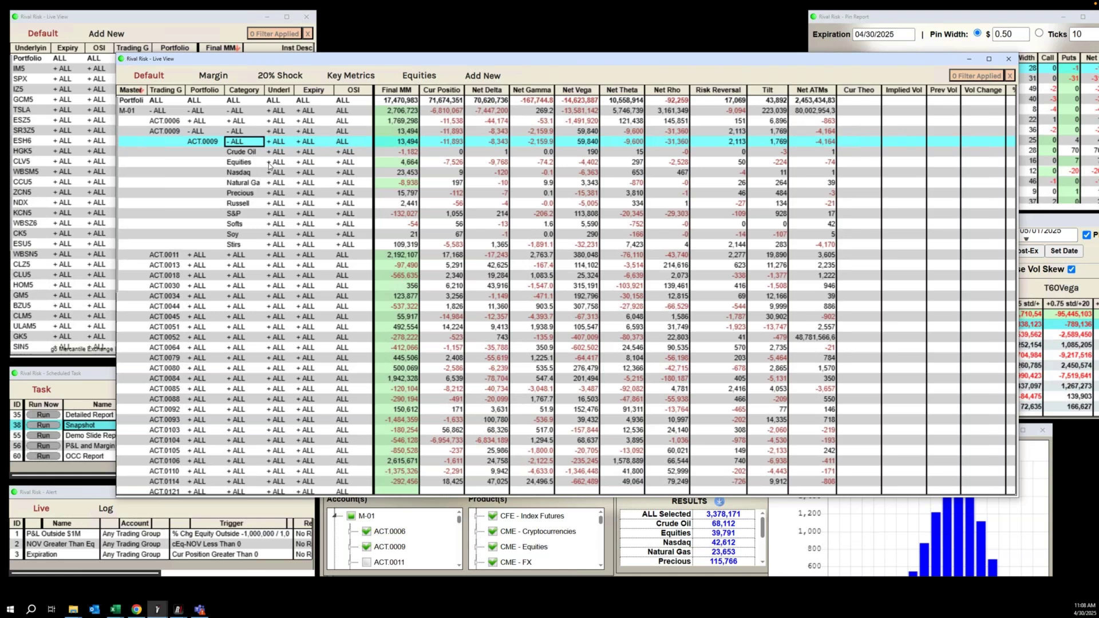
click(270, 216)
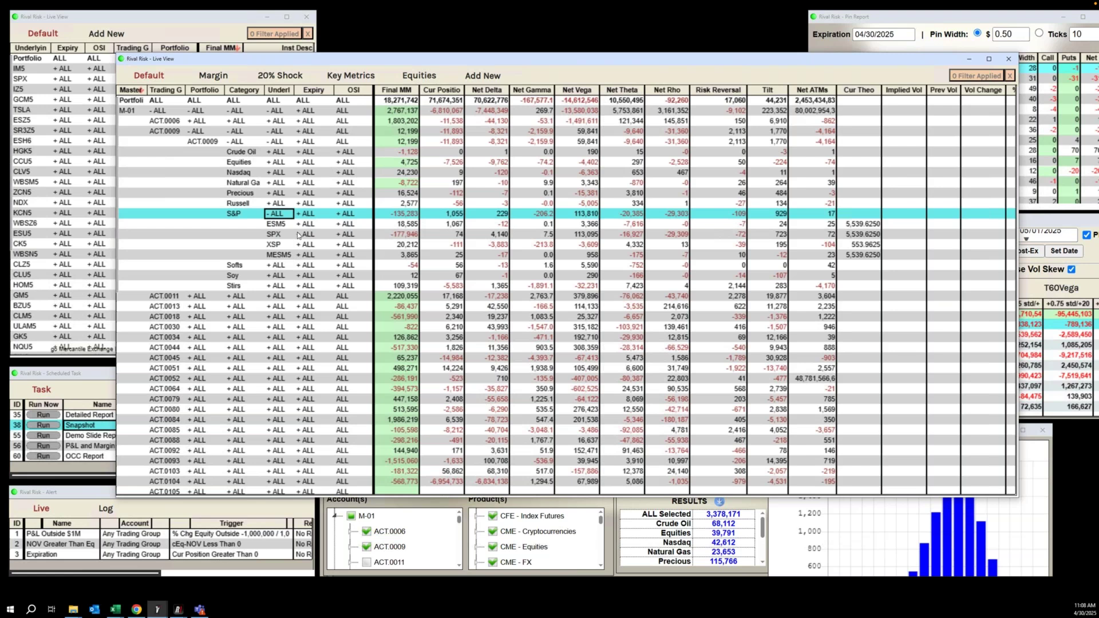
click(298, 235)
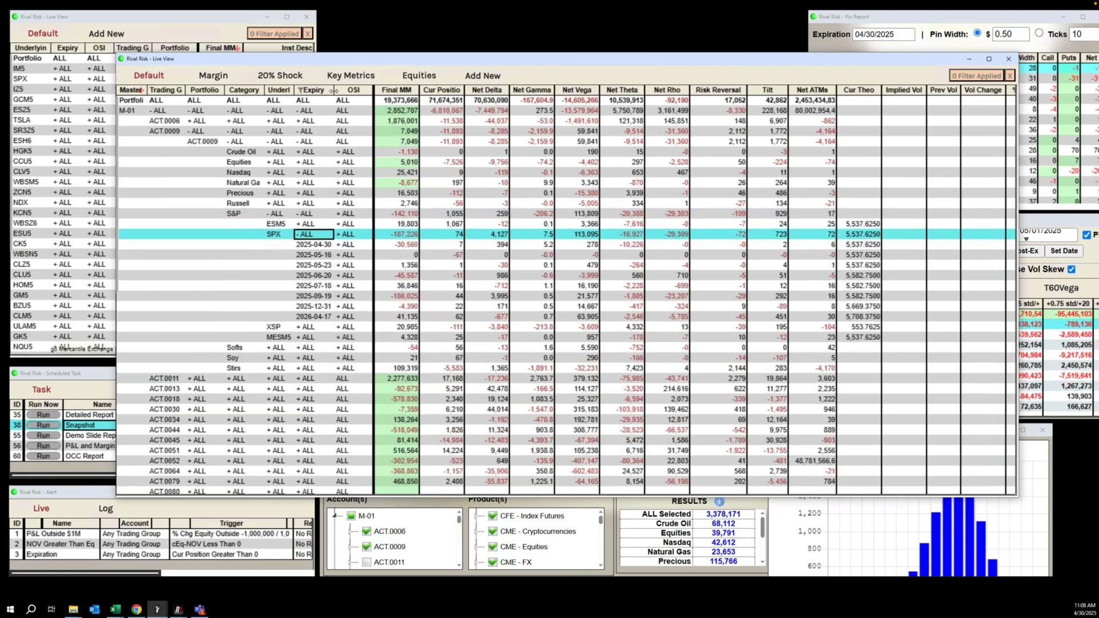
- Widen the Expiry column, list the SPX strikes for 2025-04-30 [SPXW], and adjust the window width to show the Vol Change column
drag(341, 90, 364, 248)
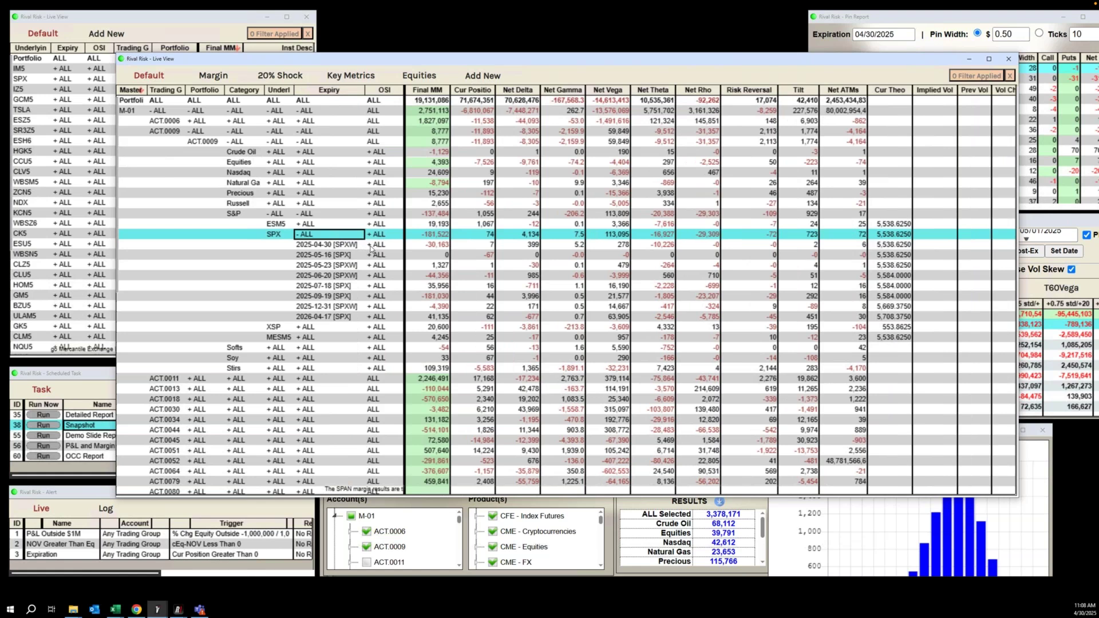
click(370, 245)
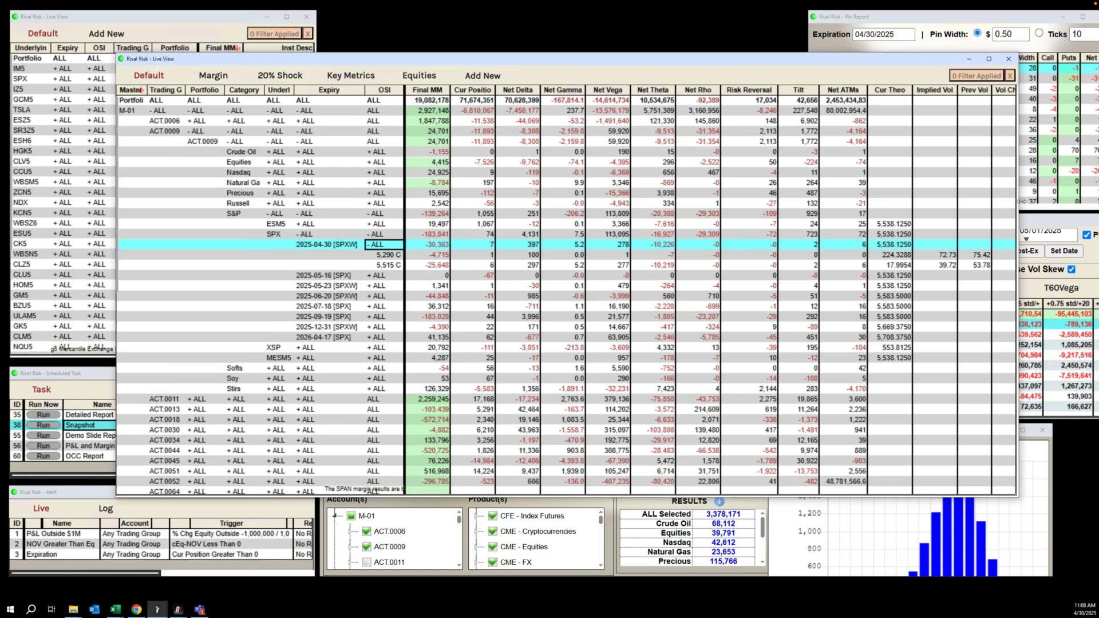
drag(1021, 201, 1065, 203)
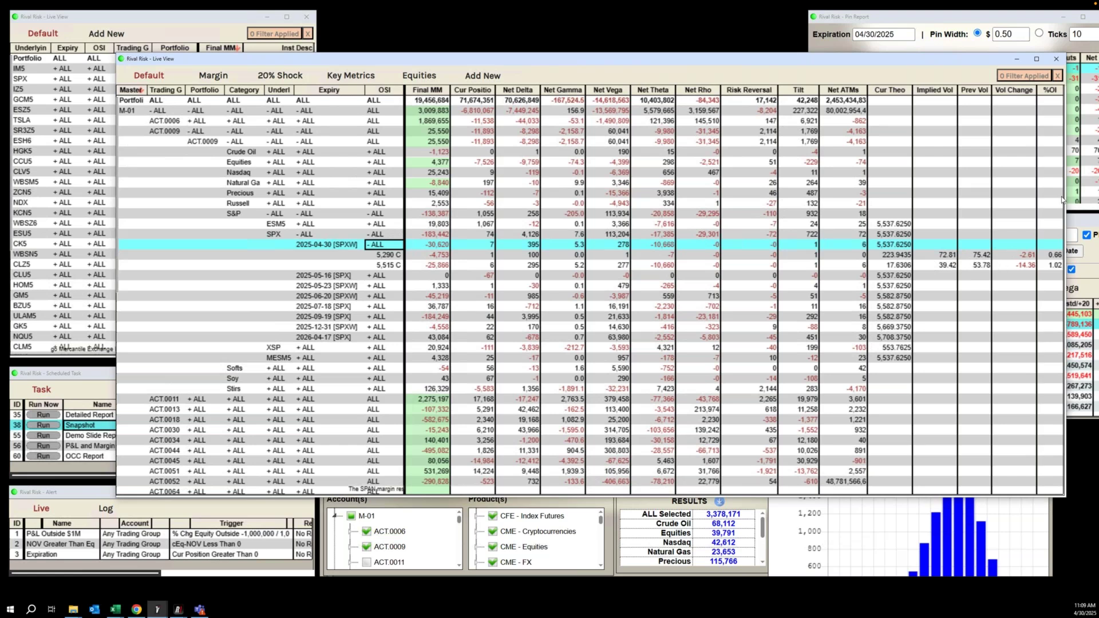
drag(1064, 191, 1033, 190)
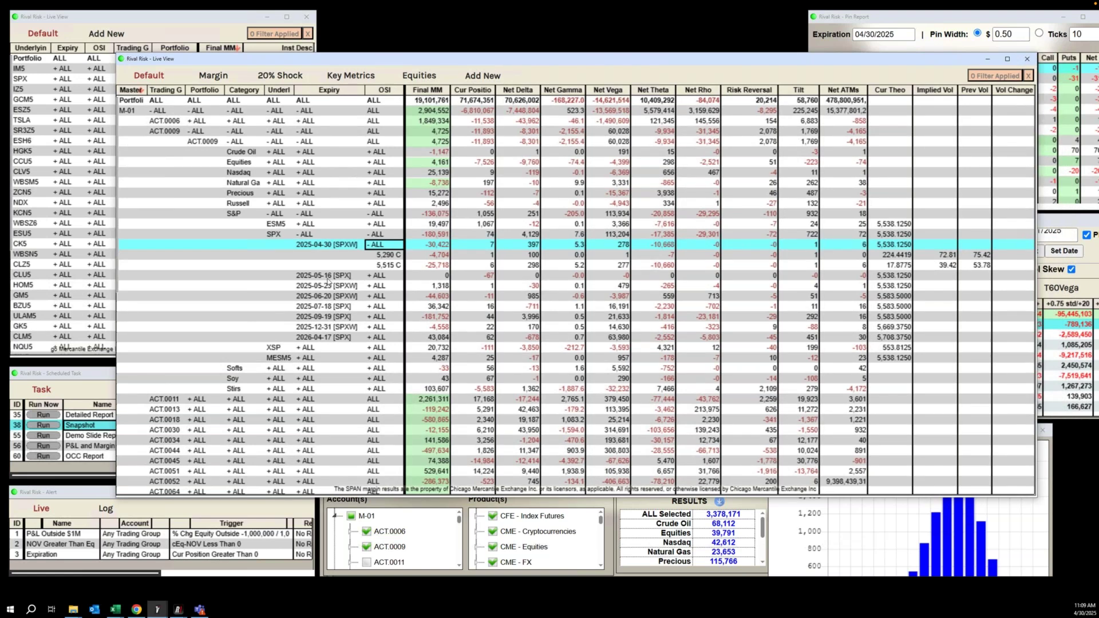
- Collapse the SPX expiries and the S&P underlyings under ACT.0009, and check the filter choices of the Category column
click(299, 236)
click(298, 237)
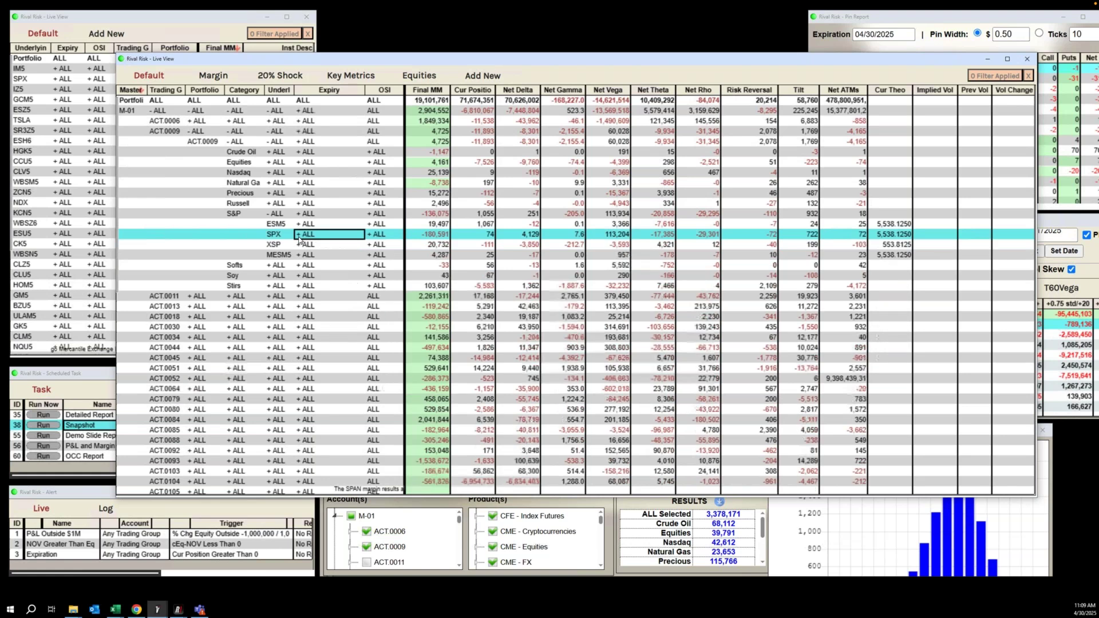
click(233, 93)
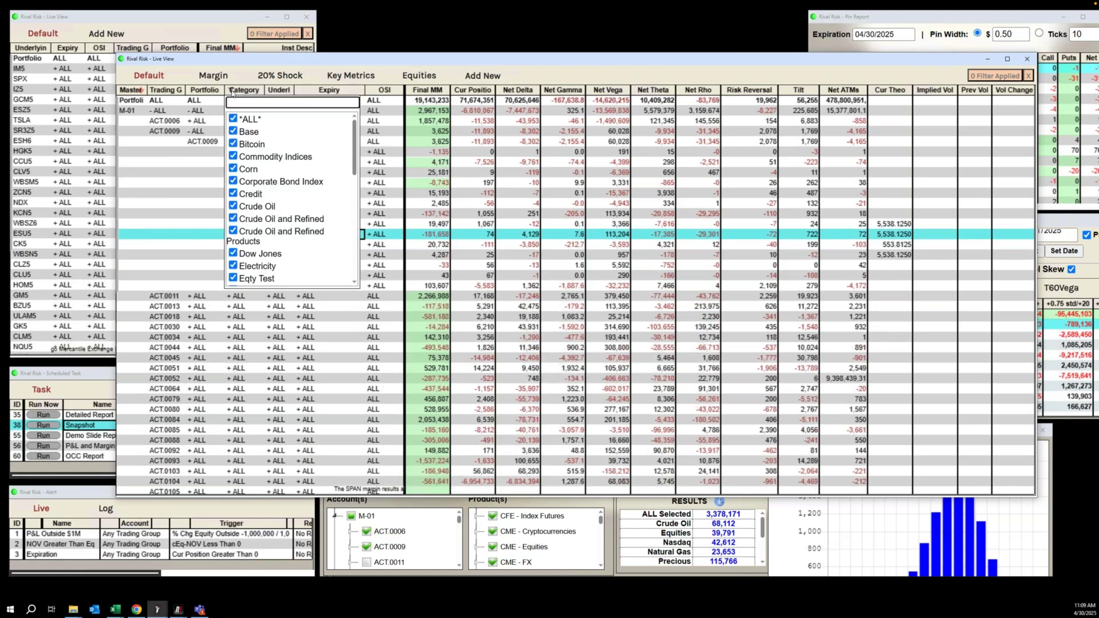
click(232, 94)
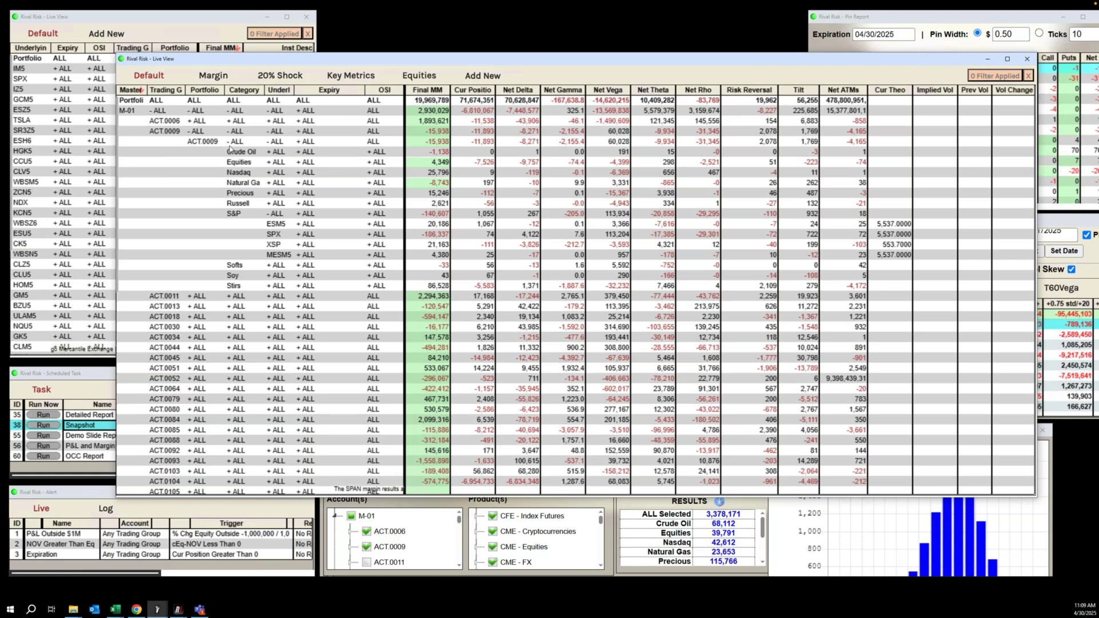
click(272, 215)
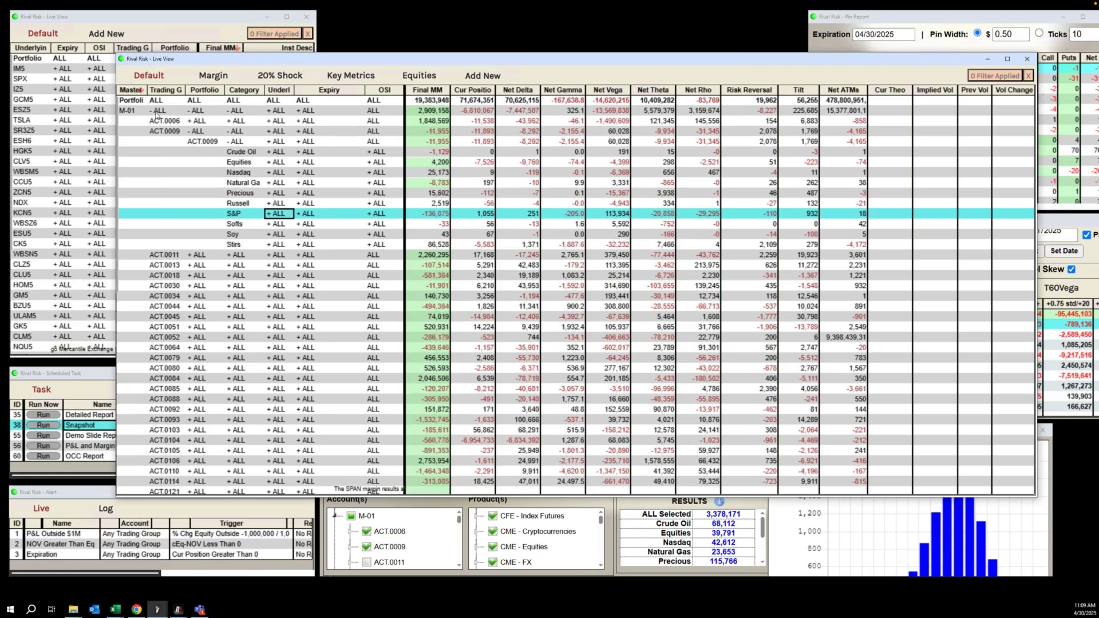
- Switch the Live View to Margin, collapse the ACT.0009 breakdown and narrow the Trading Group column
click(220, 79)
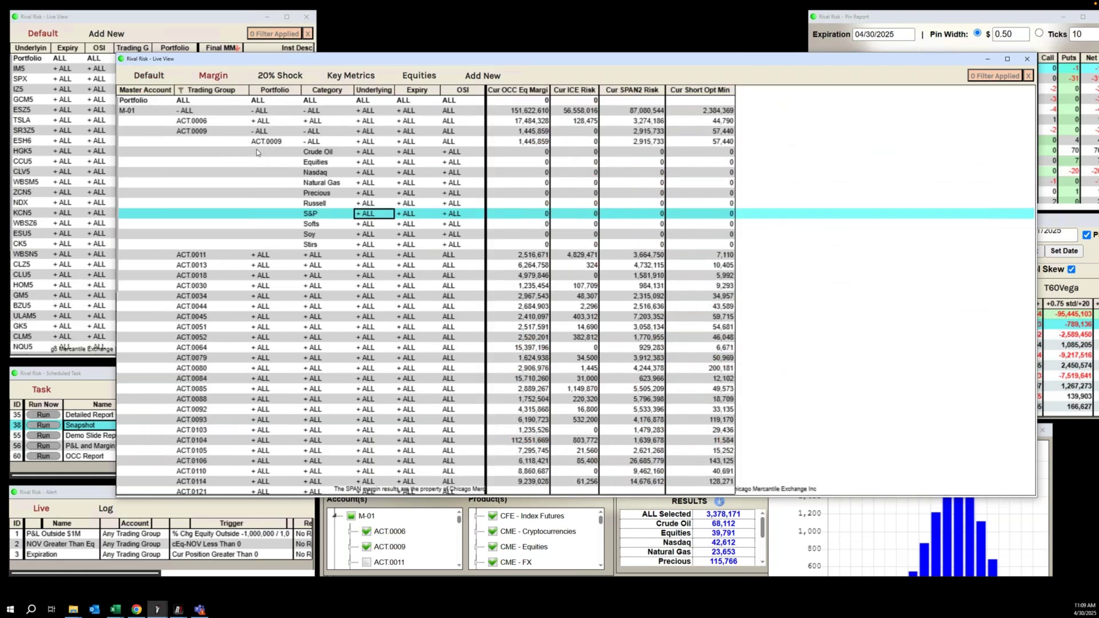
click(253, 133)
click(253, 133)
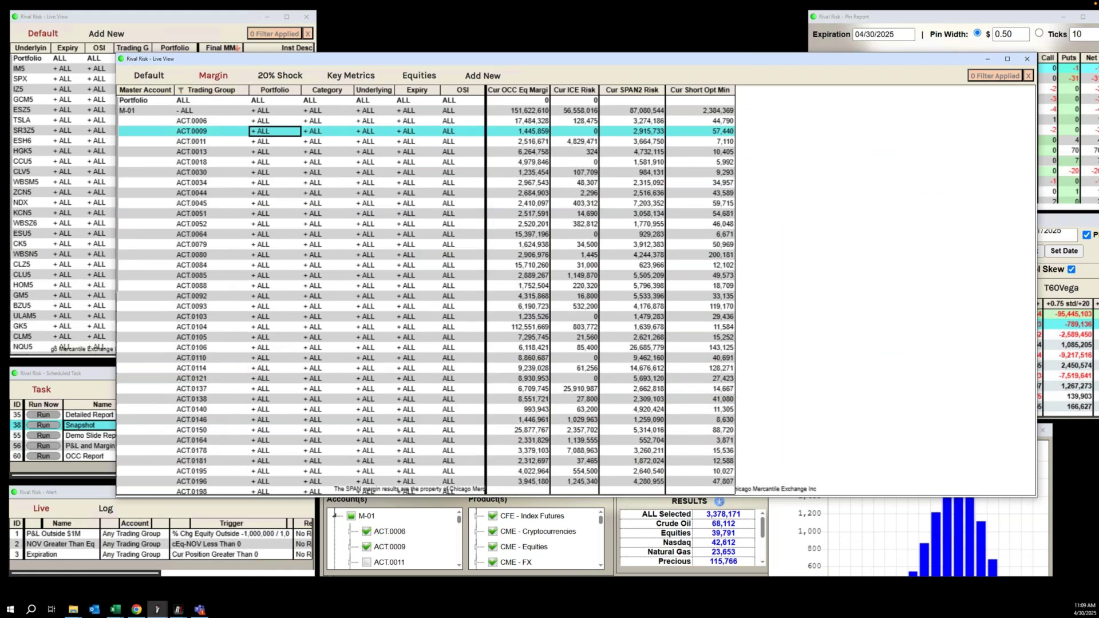
drag(249, 92, 223, 95)
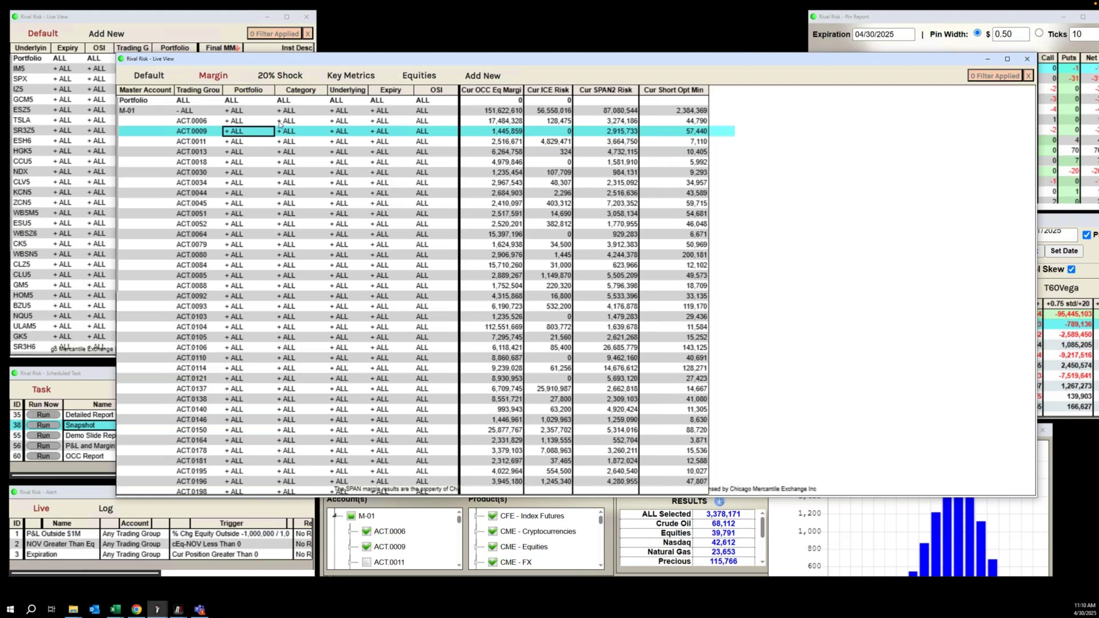
- Collapse M-01 to compare master account margins, re-expand its trading groups and open ACT.0006's portfolio
double_click(178, 111)
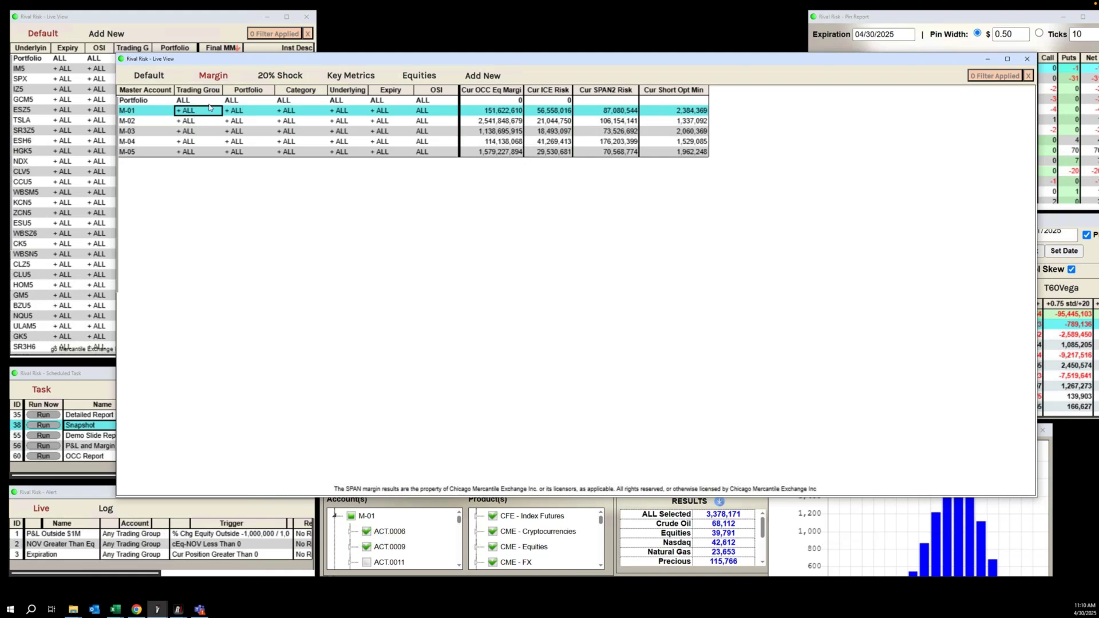
click(177, 111)
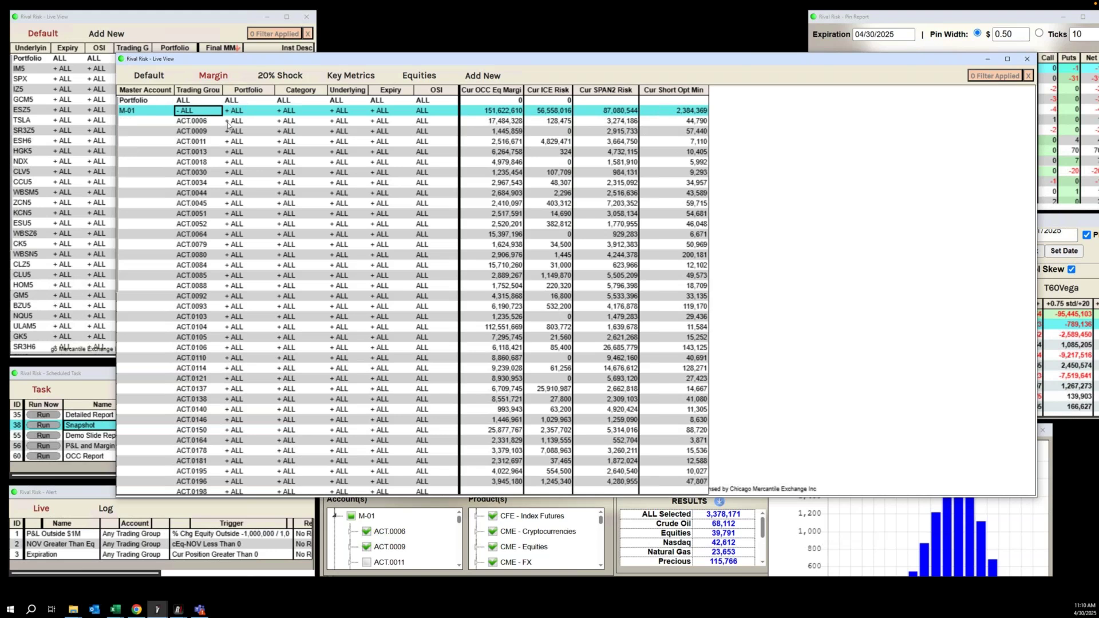
click(230, 121)
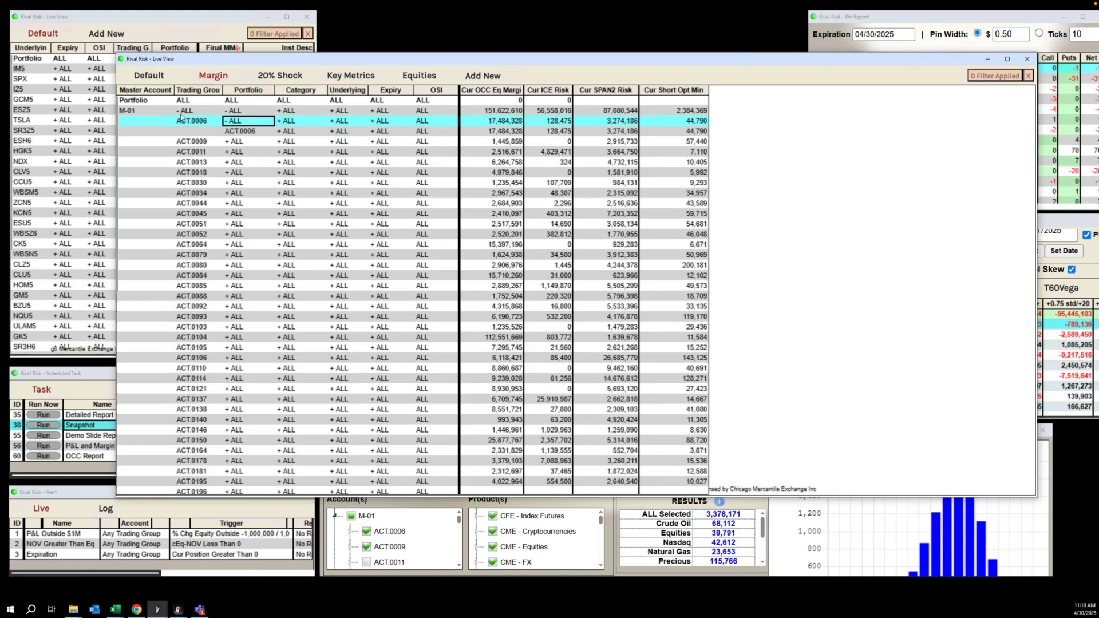
- Show the 20% Shock view, examine ACT.0006's Slide 1 and Slide 2 PnL, and break its portfolio down by category
click(281, 79)
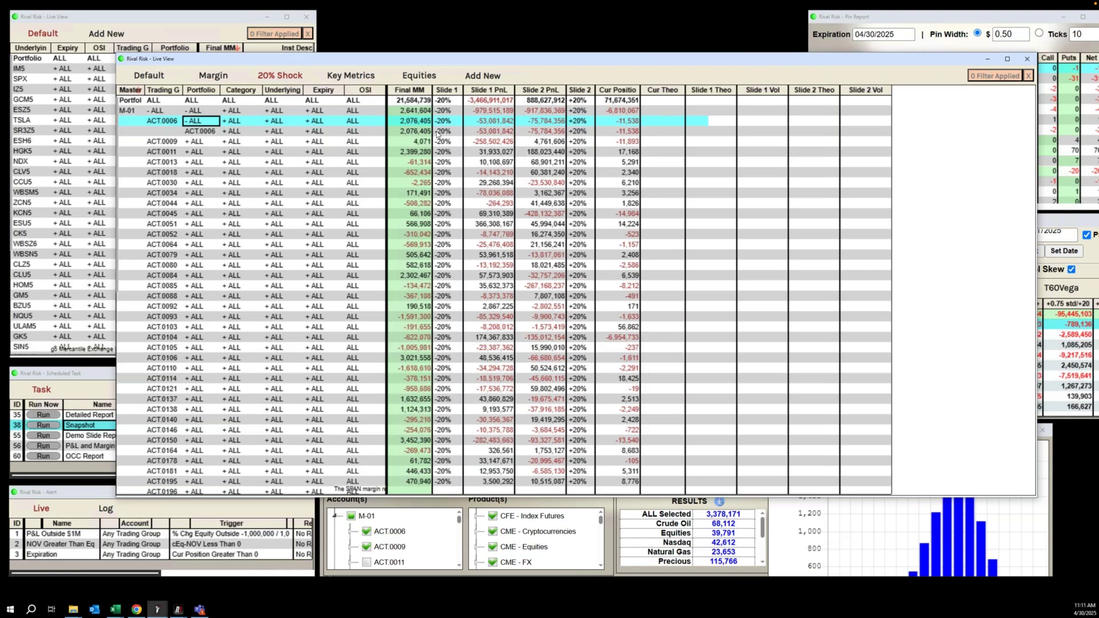
click(496, 123)
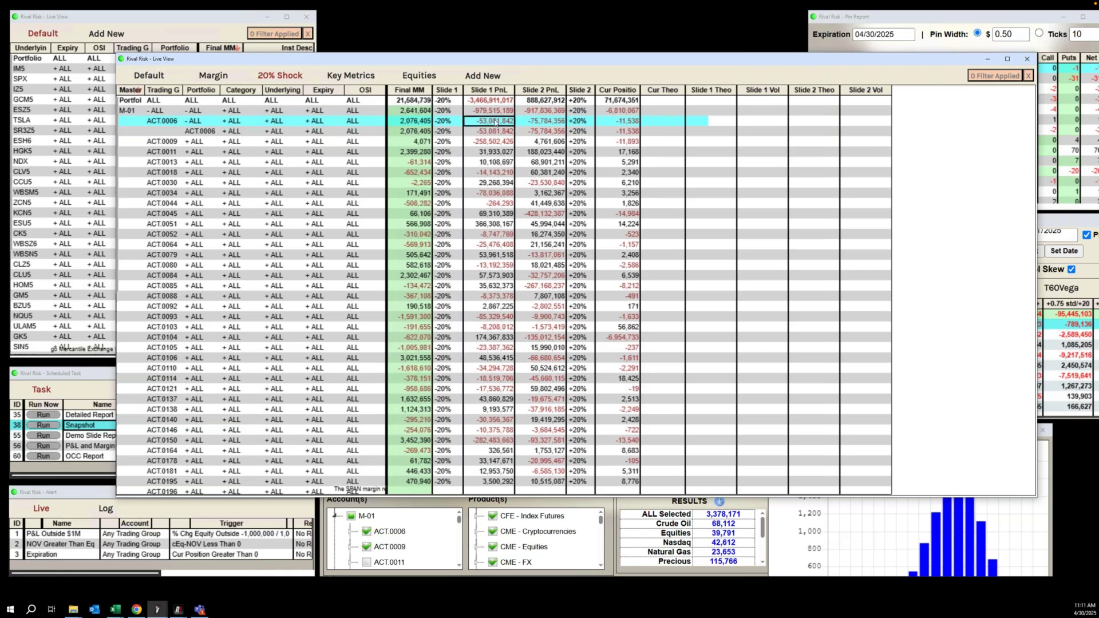
click(552, 121)
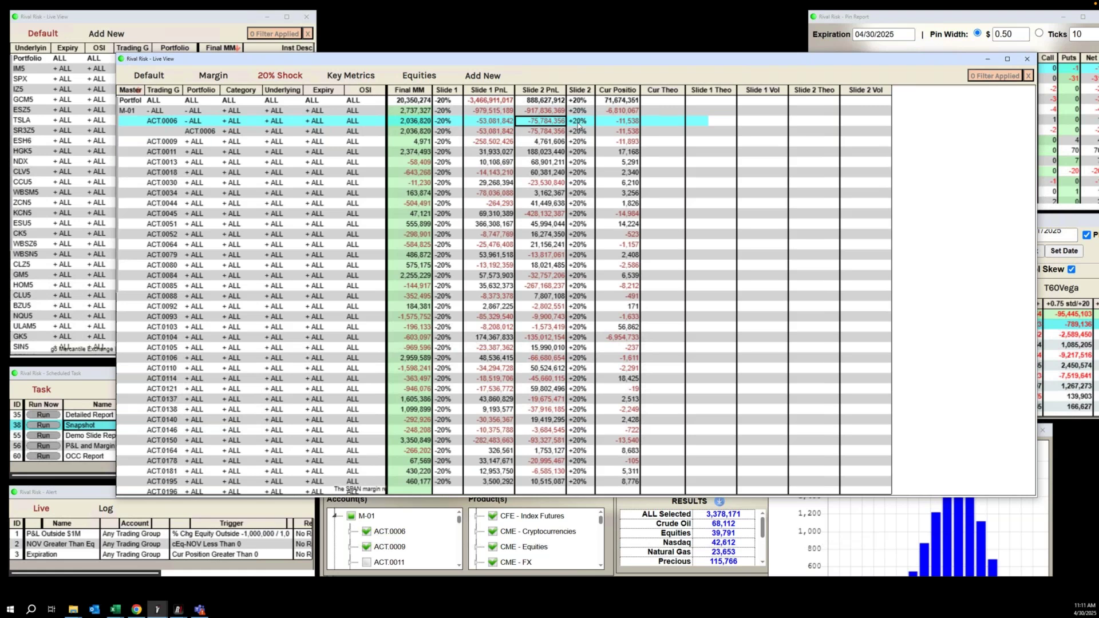
click(225, 133)
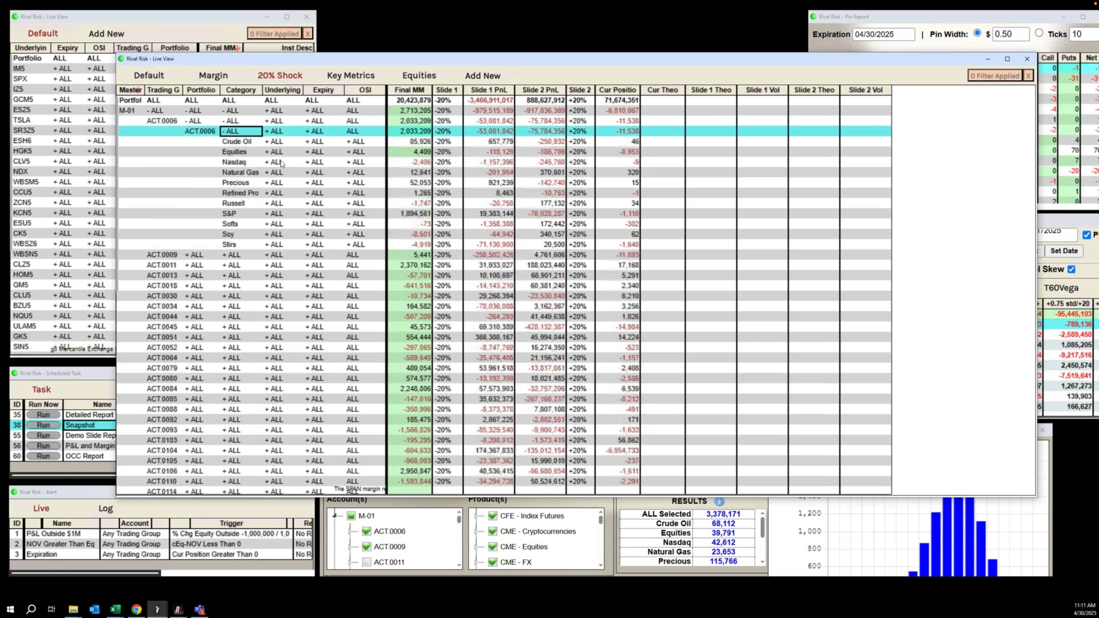
- Drill ACT.0006's S&P category through SPX and the 2025-09-19 expiry to its strike, and examine the strike's current and slide theo values
click(269, 218)
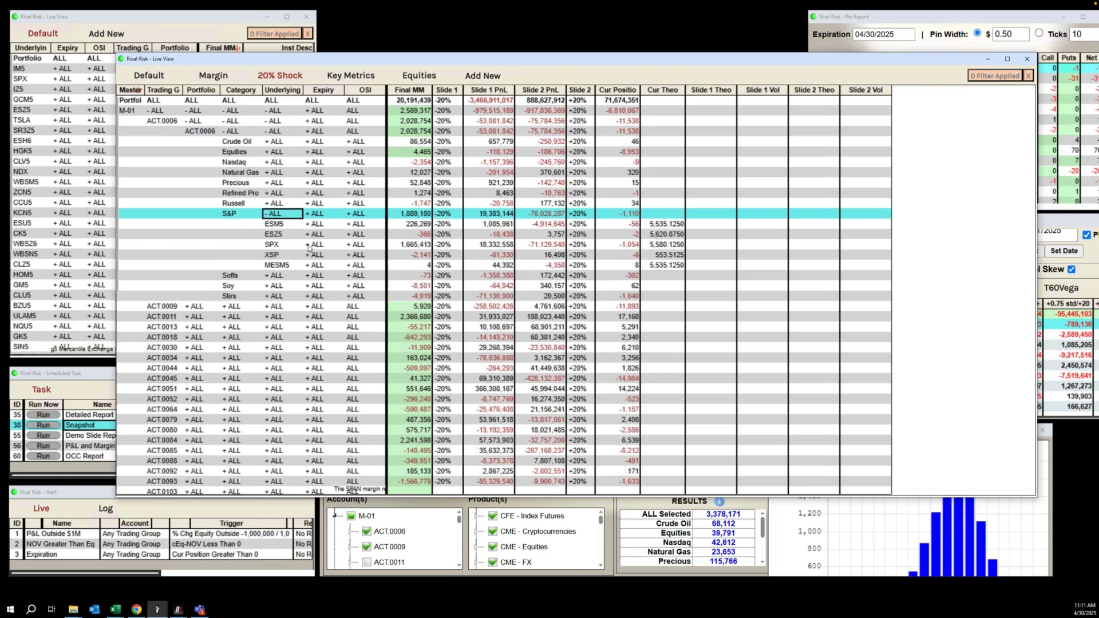
click(309, 245)
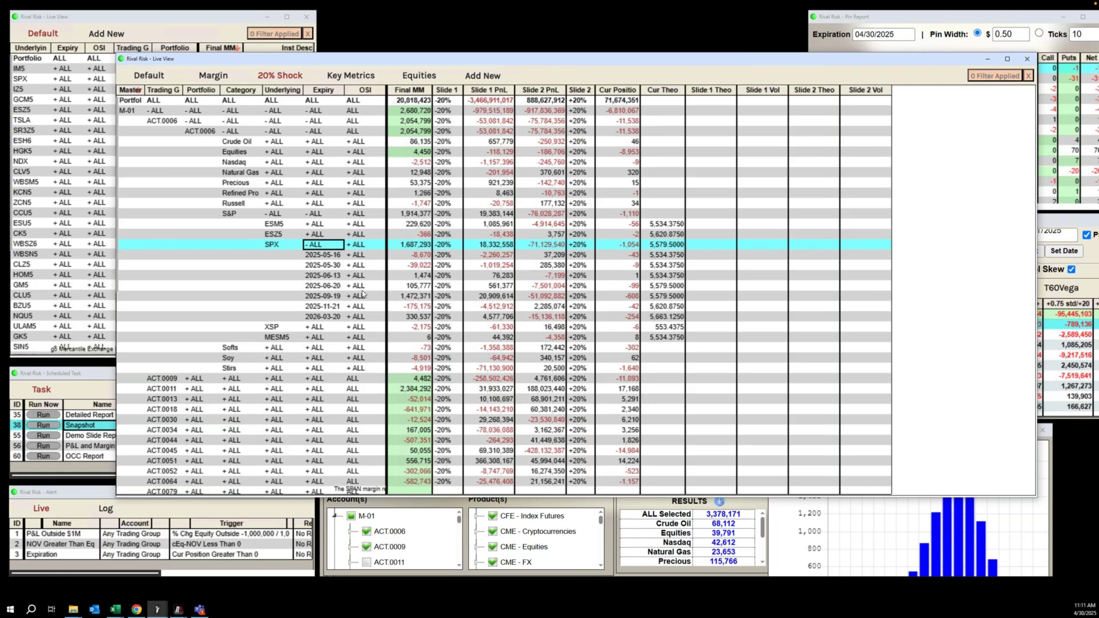
click(350, 296)
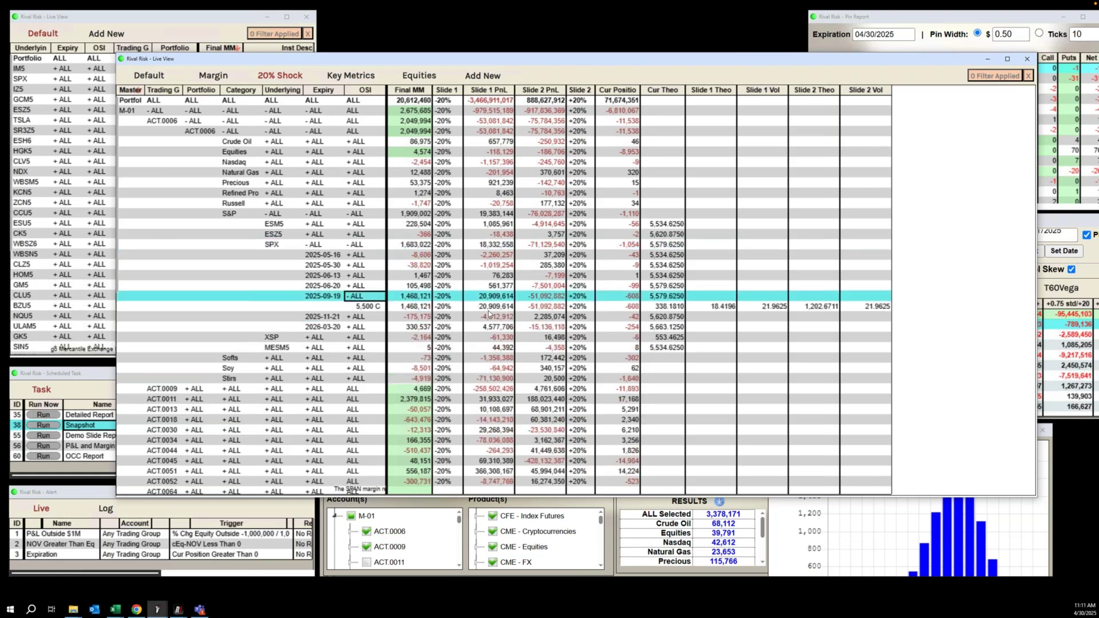
click(660, 307)
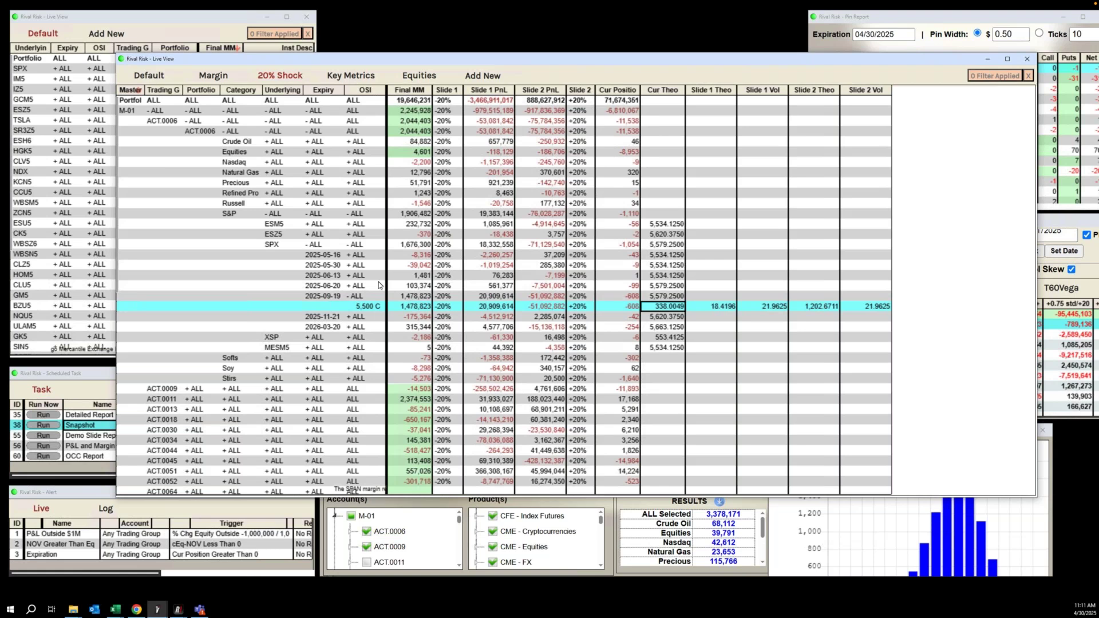
- Collapse ACT.0006's S&P breakdown, review the Key Metrics view and collapse that portfolio's categories
click(267, 215)
click(360, 79)
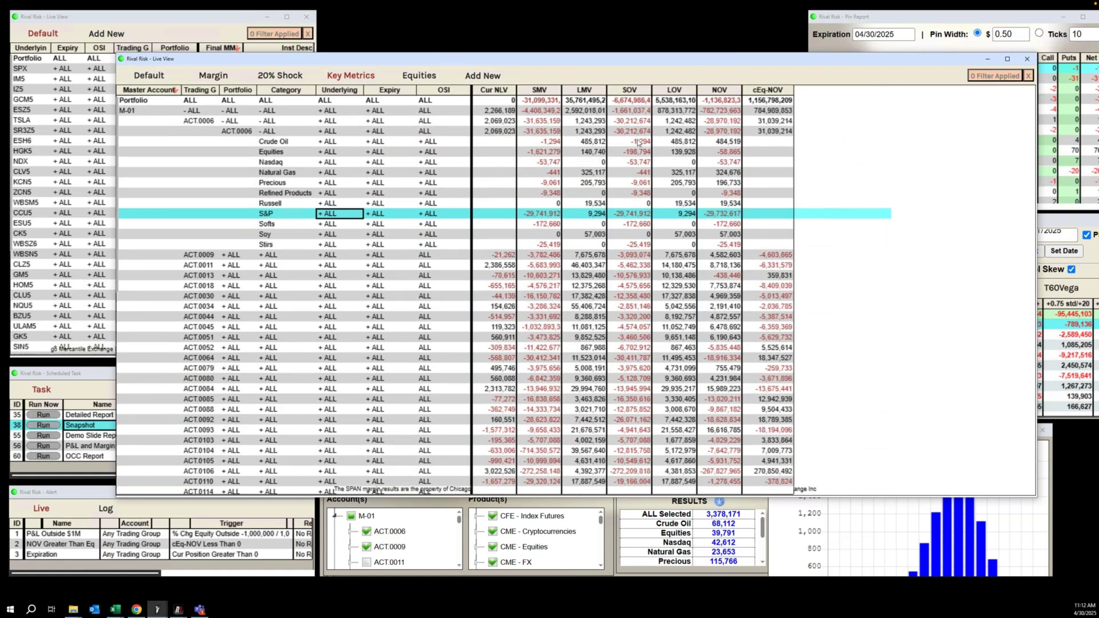
click(264, 132)
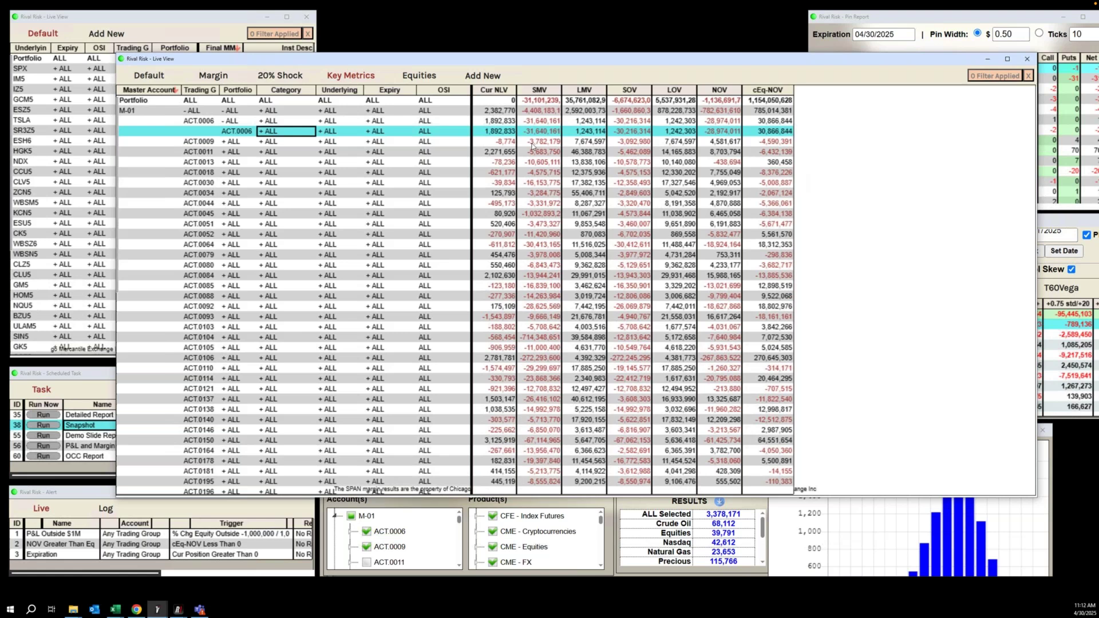
- Show the Equities view and break M-01 down by category, expanding ACT.0006's Equities into underlyings
click(417, 76)
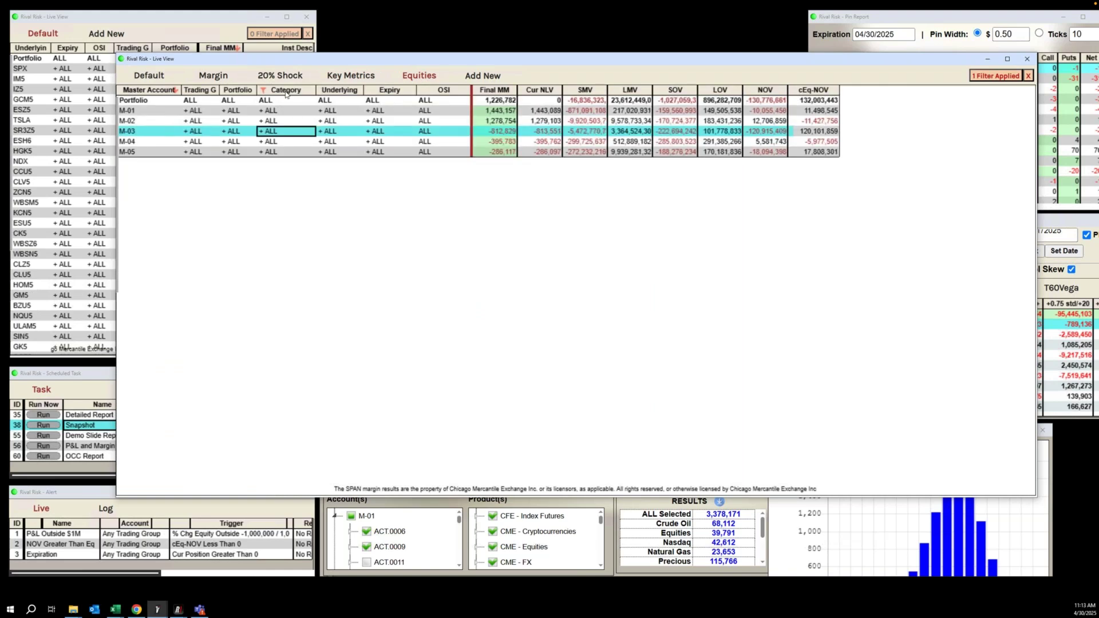
click(265, 112)
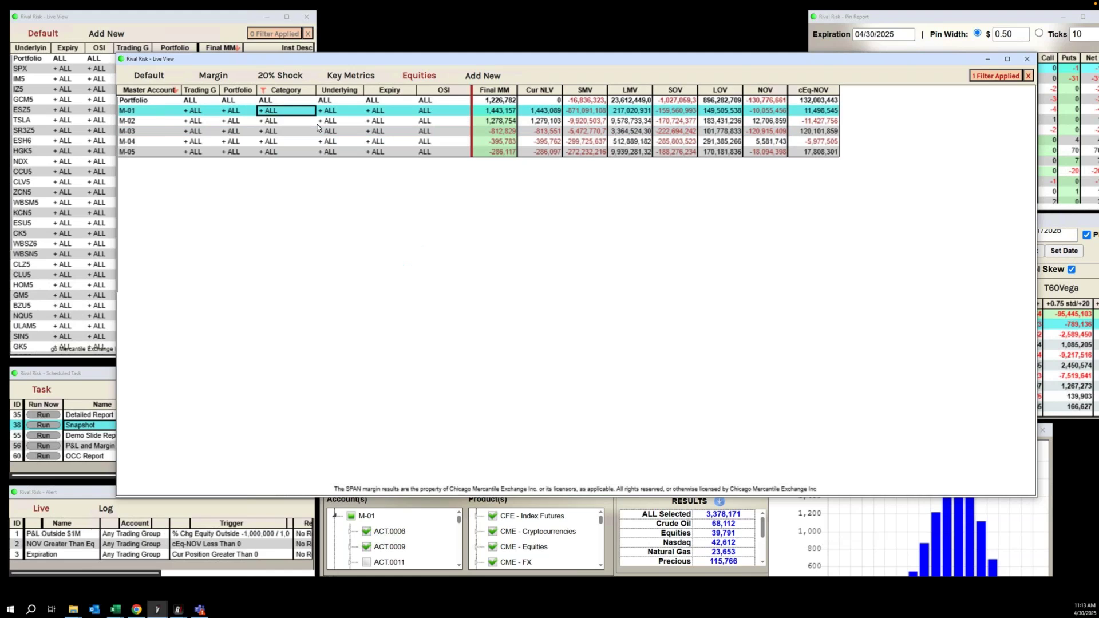
click(338, 142)
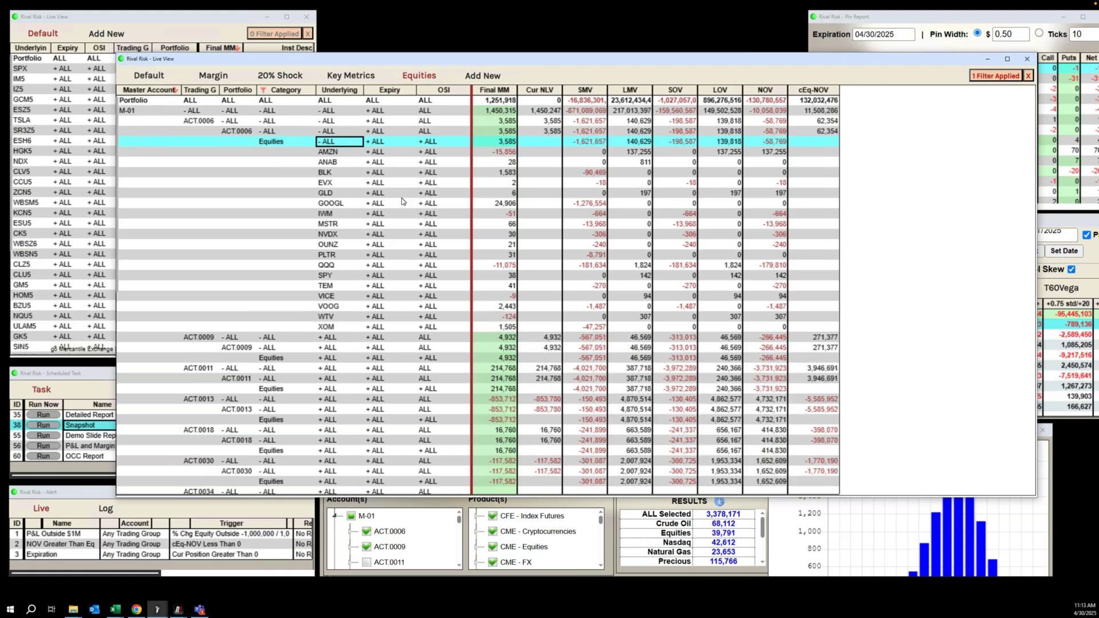
- Examine the column choices available for the Live View, from PnL and Position through Greeks, Margin and Slide Values, and close the list
right_click(359, 158)
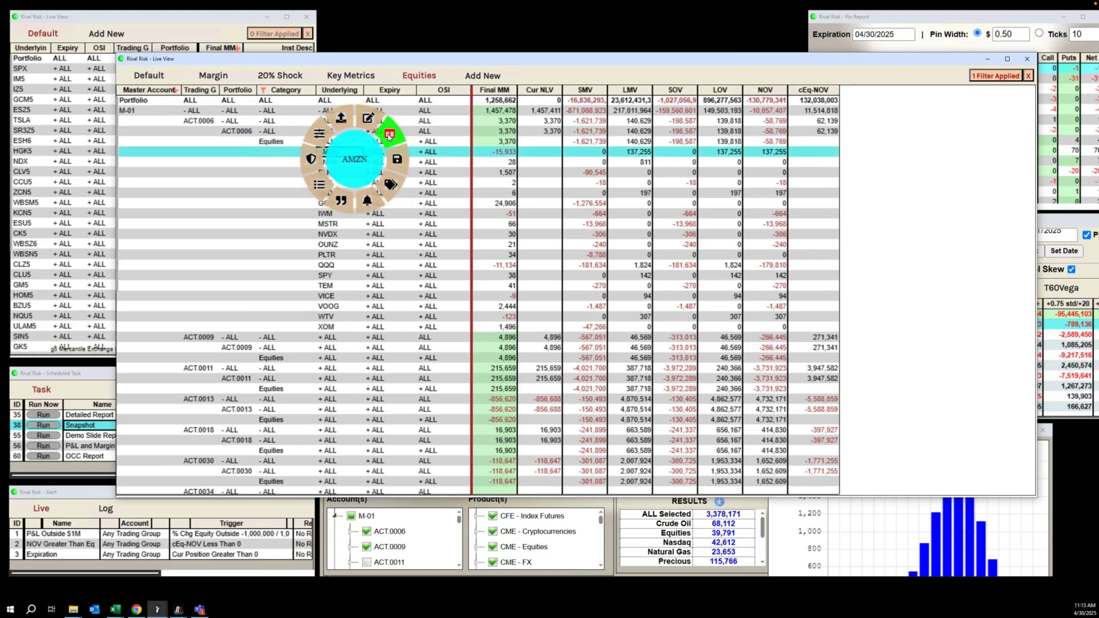
click(388, 135)
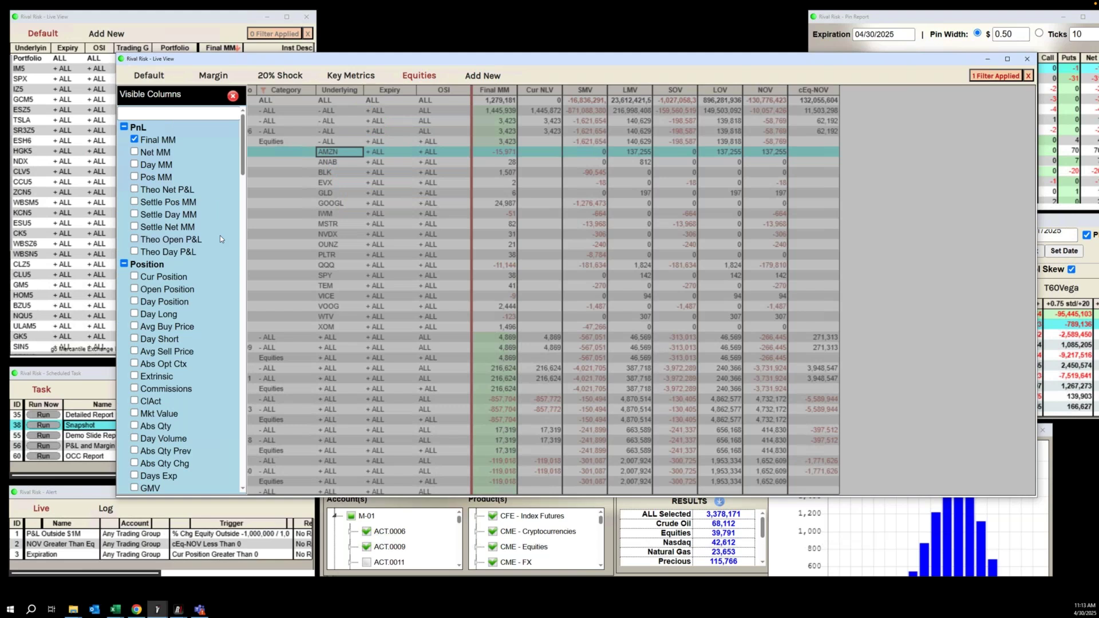
scroll(220, 239, down, 3)
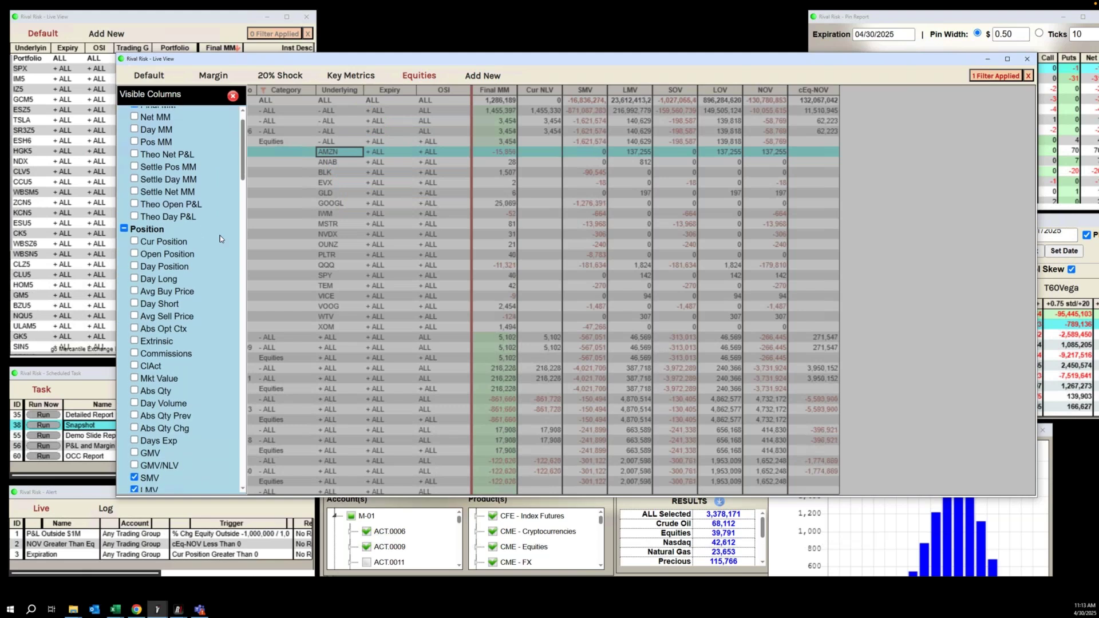
scroll(220, 239, down, 6)
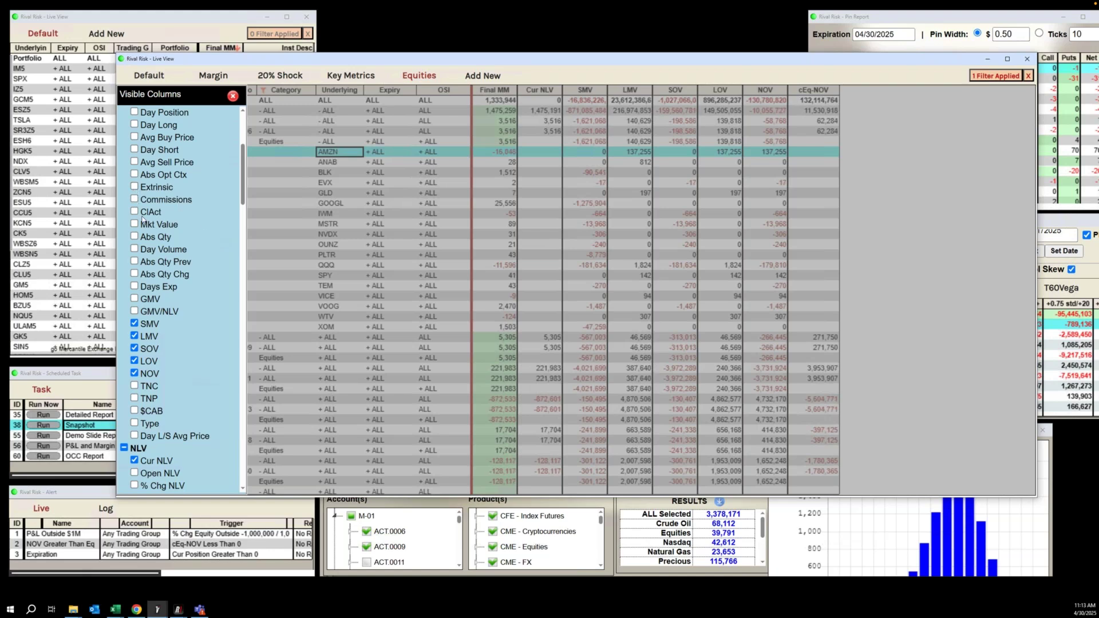
scroll(178, 374, down, 3)
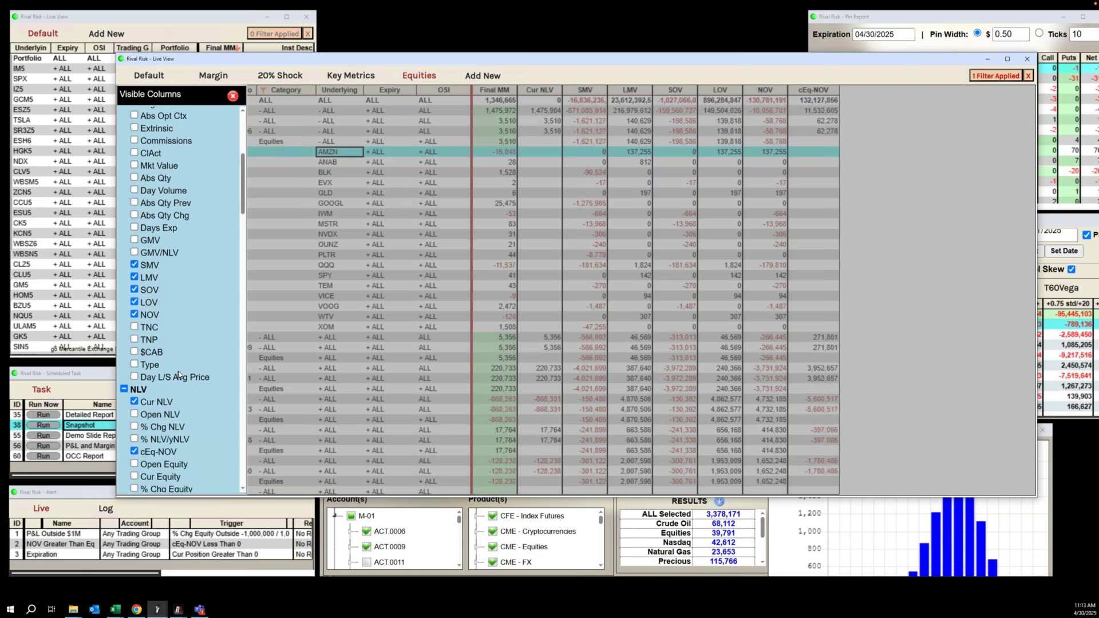
mouse_move(162, 338)
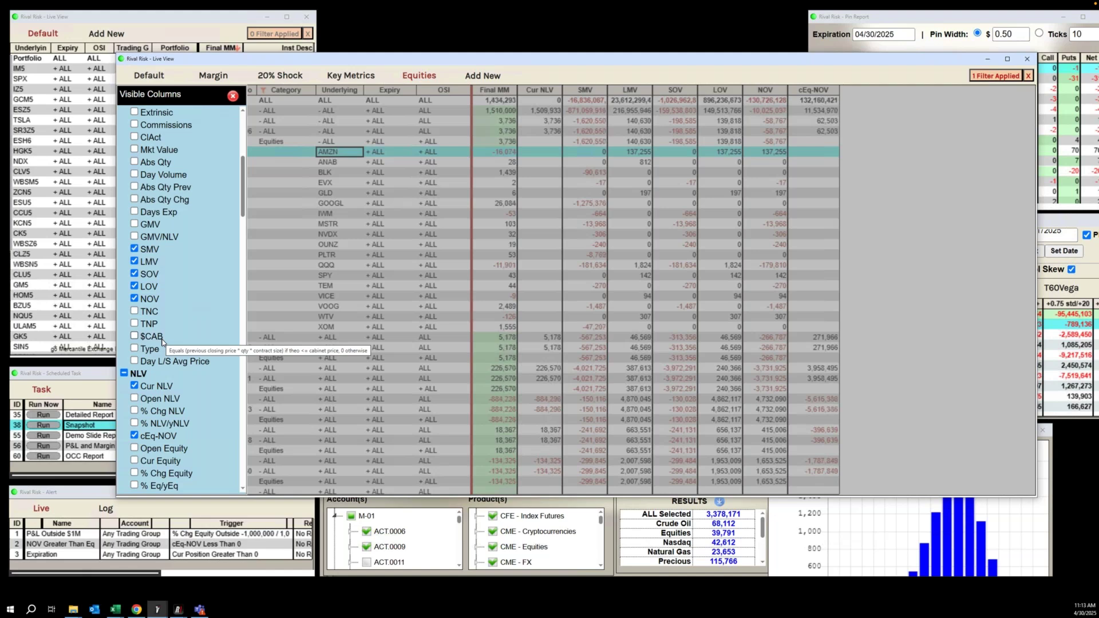
scroll(162, 342, down, 4)
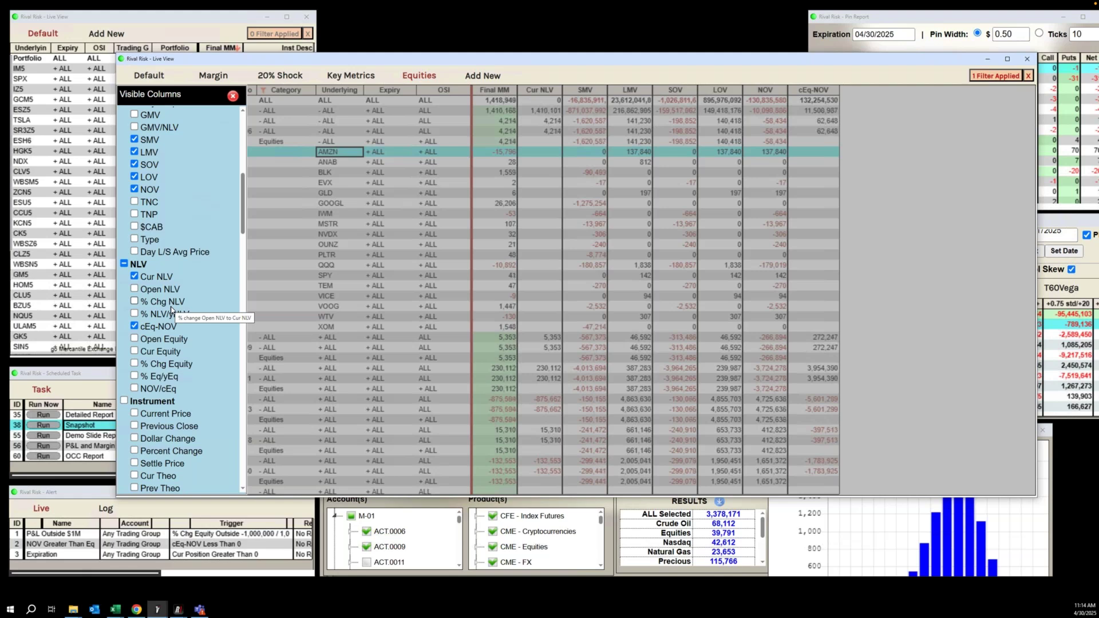
scroll(170, 309, down, 8)
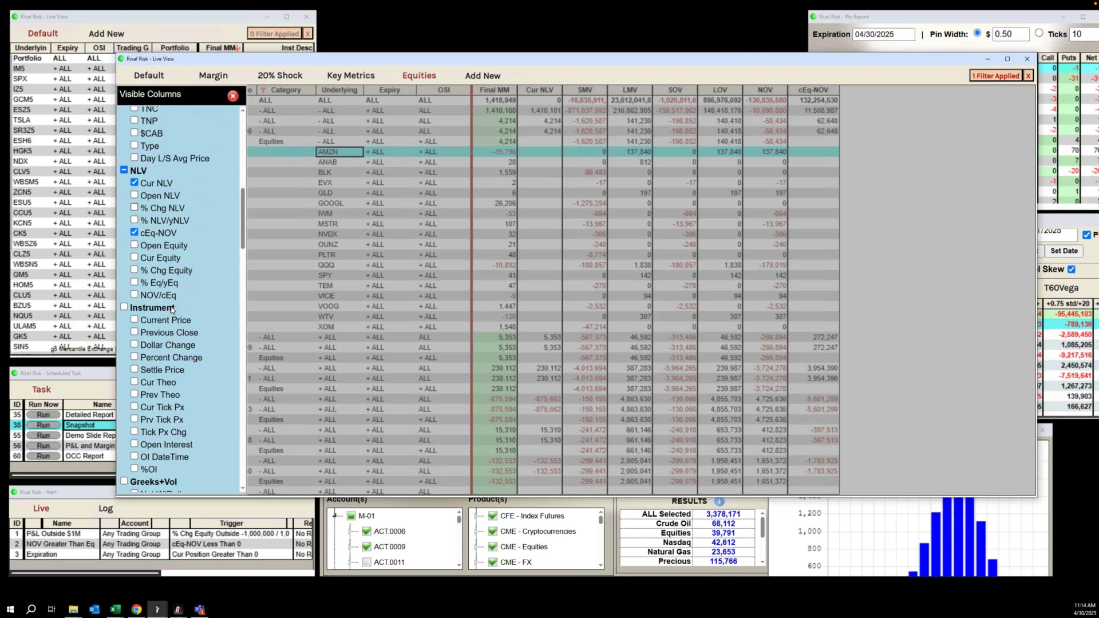
scroll(170, 310, down, 20)
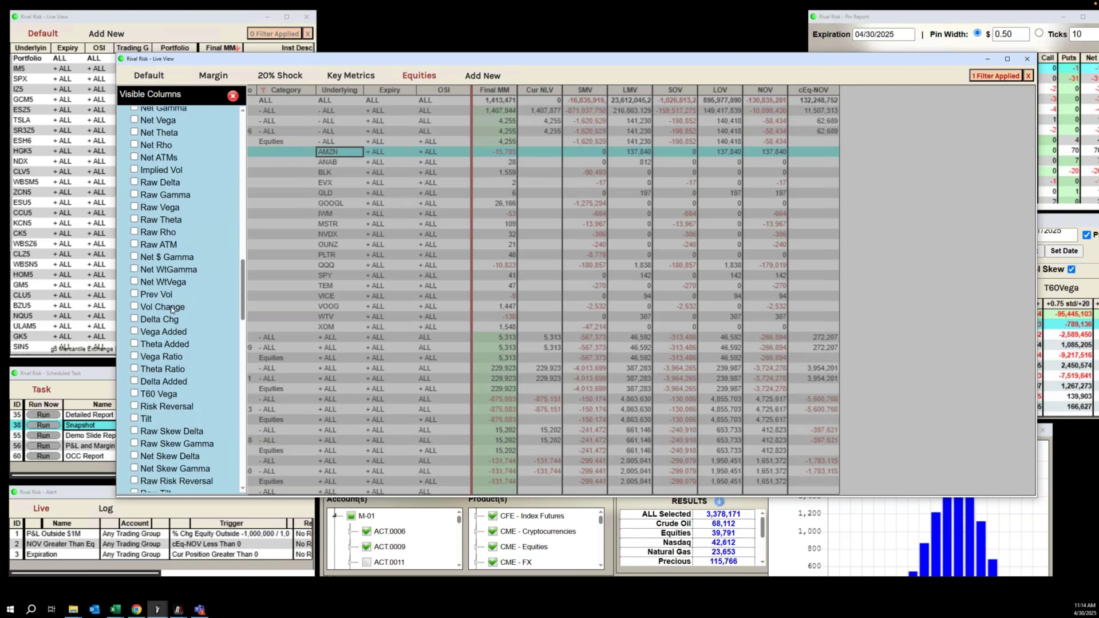
scroll(171, 309, down, 1)
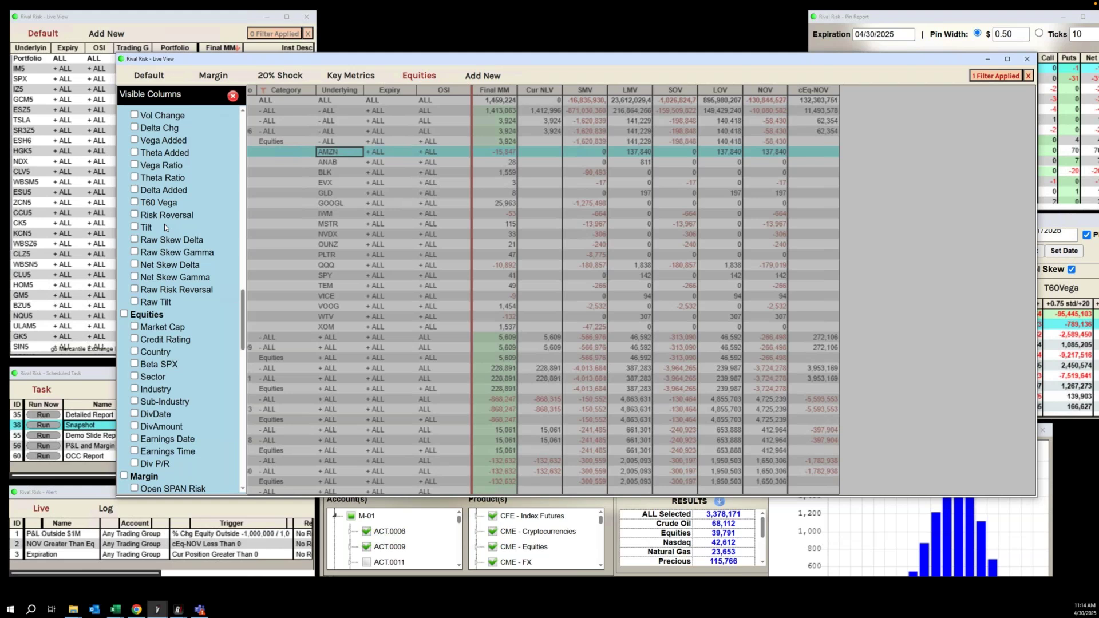
scroll(184, 356, down, 5)
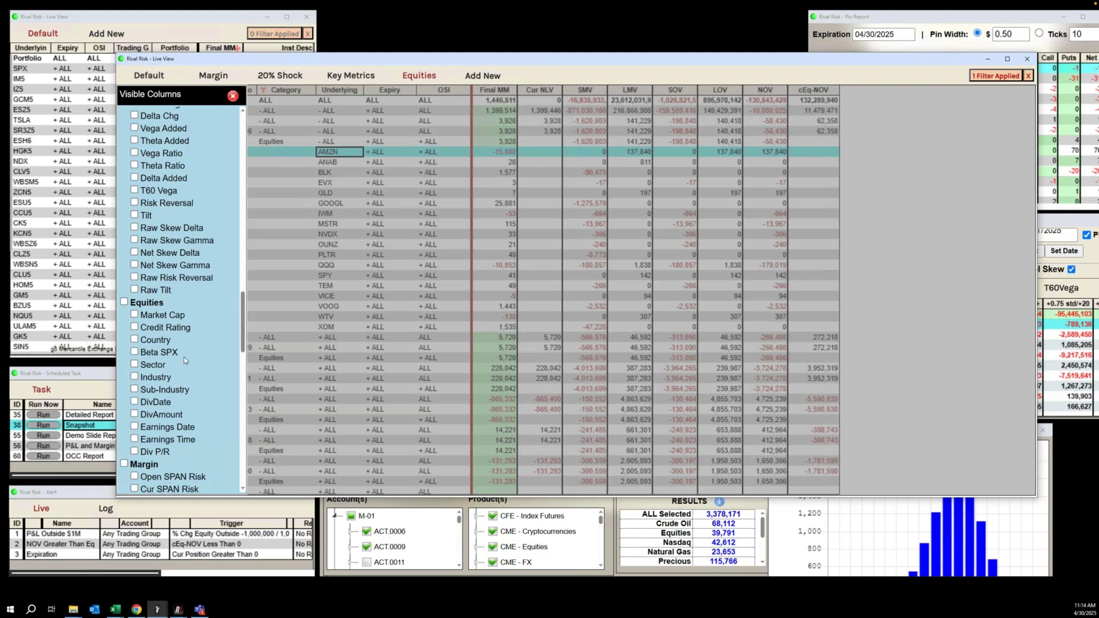
scroll(183, 359, down, 20)
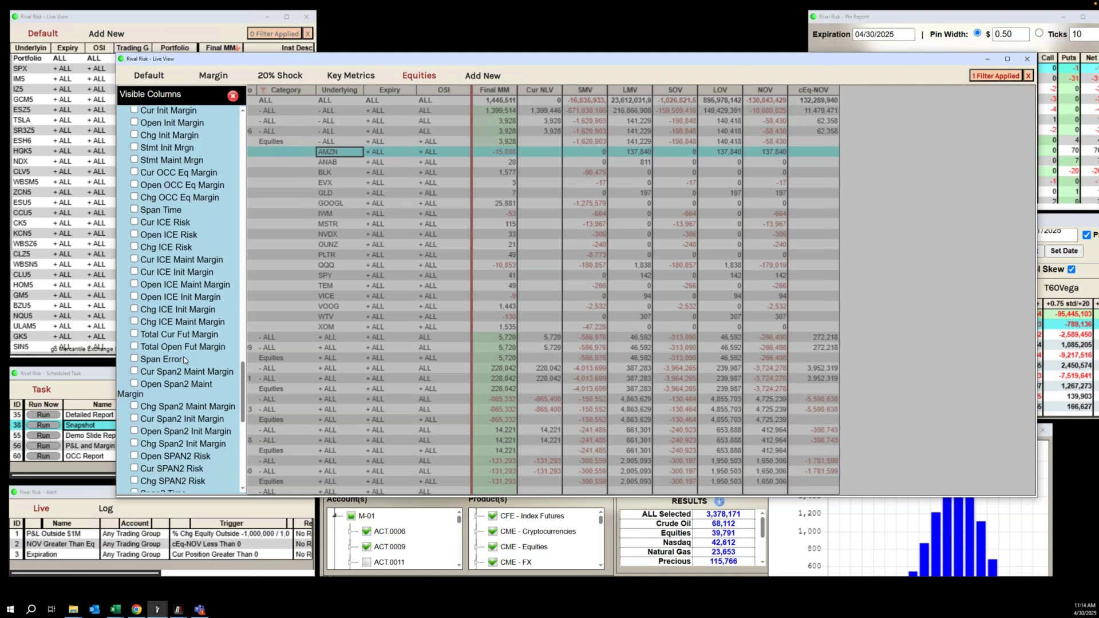
scroll(184, 359, down, 3)
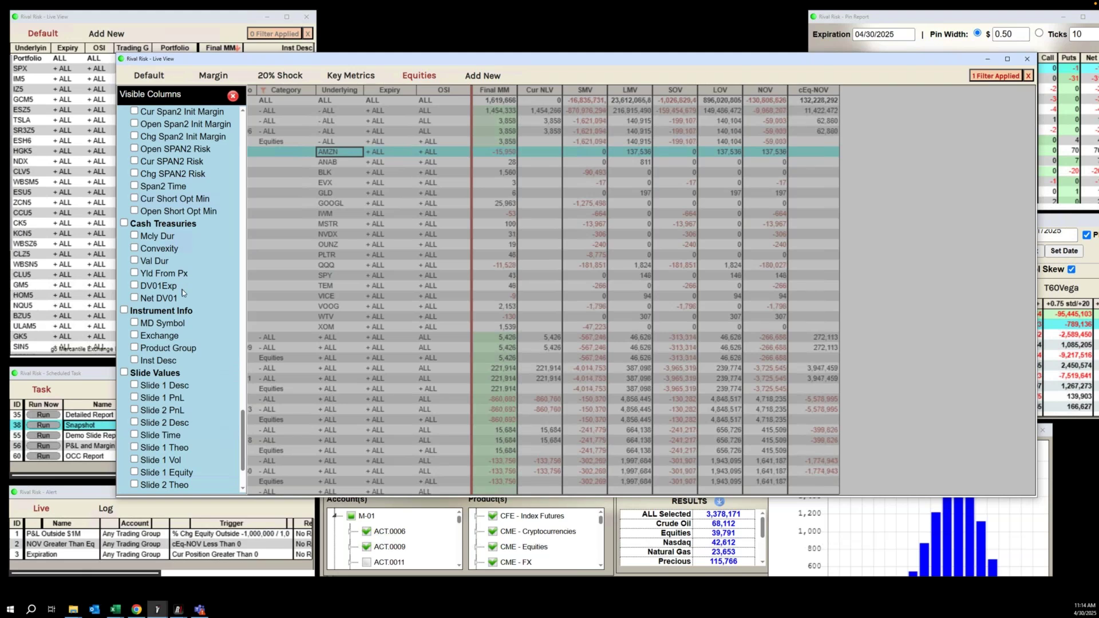
scroll(182, 293, up, 5)
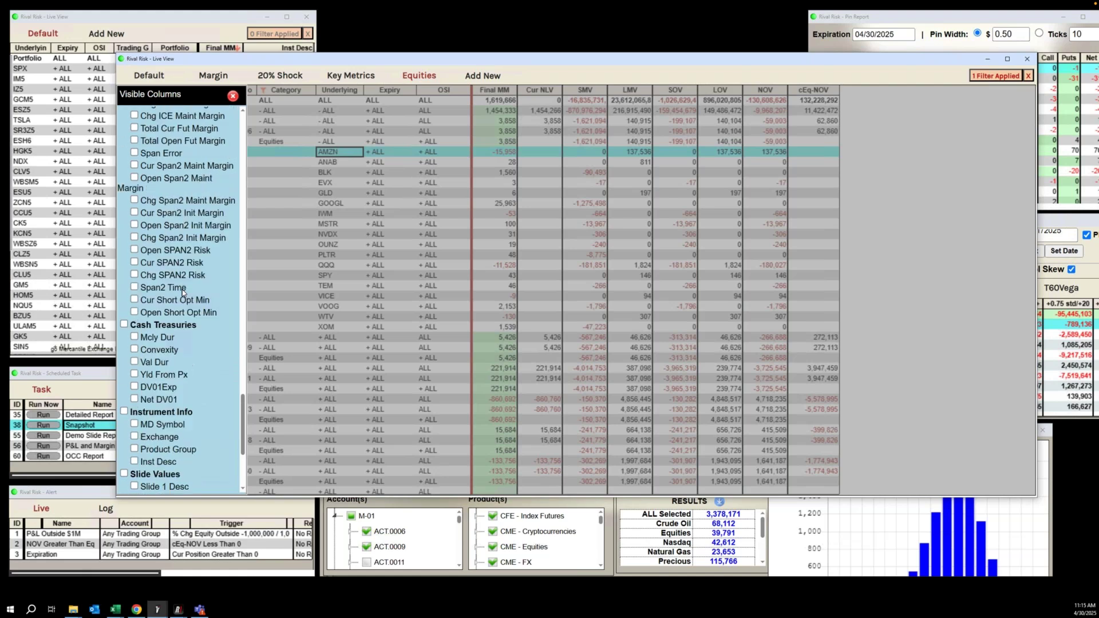
click(234, 95)
- Shrink the Equities Live View window and place it between the other Live View and the Pin Report
drag(1034, 496, 724, 416)
drag(543, 59, 687, 28)
drag(867, 385, 779, 188)
drag(645, 28, 744, 20)
drag(841, 180, 742, 201)
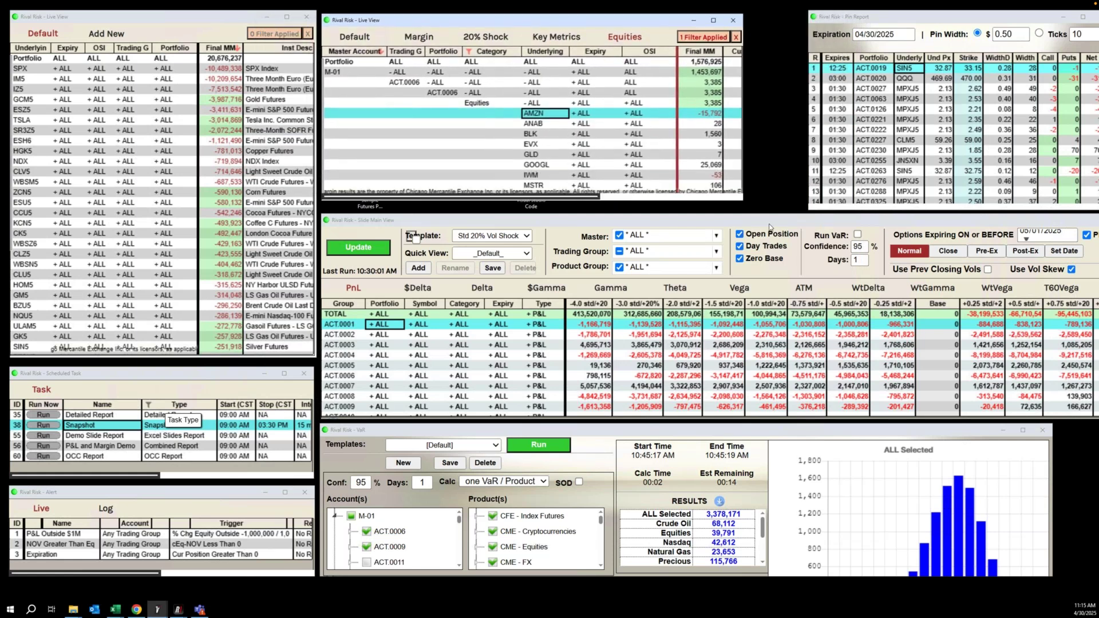
- Move the Slide Main View over the workspace, enlarge it to show all trading groups, and turn off Zero Base
drag(684, 219, 460, 145)
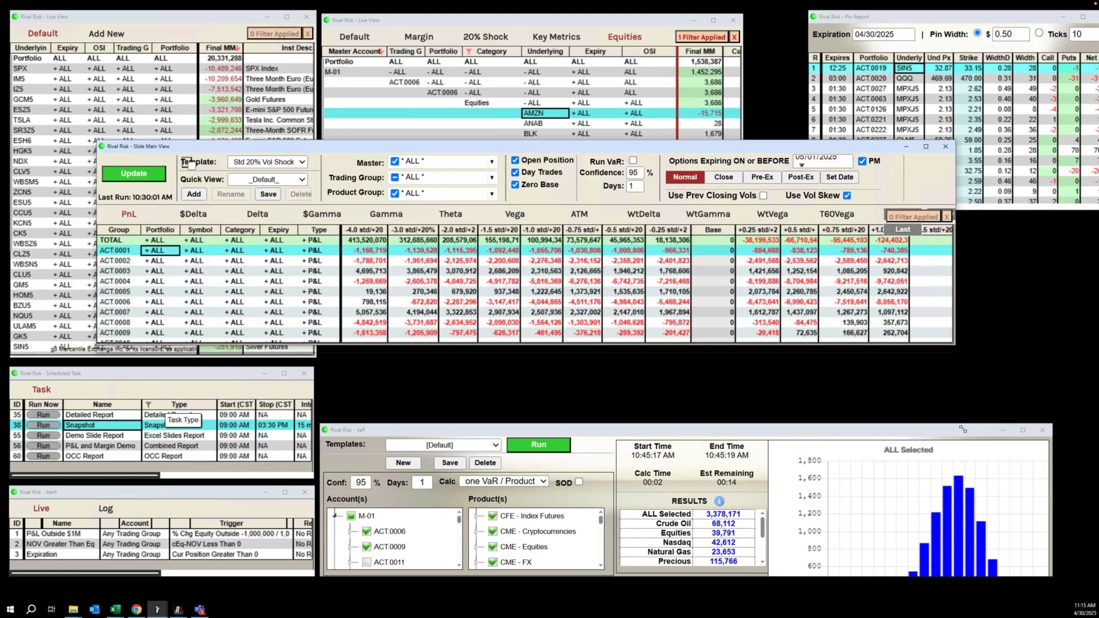
drag(963, 429, 1050, 538)
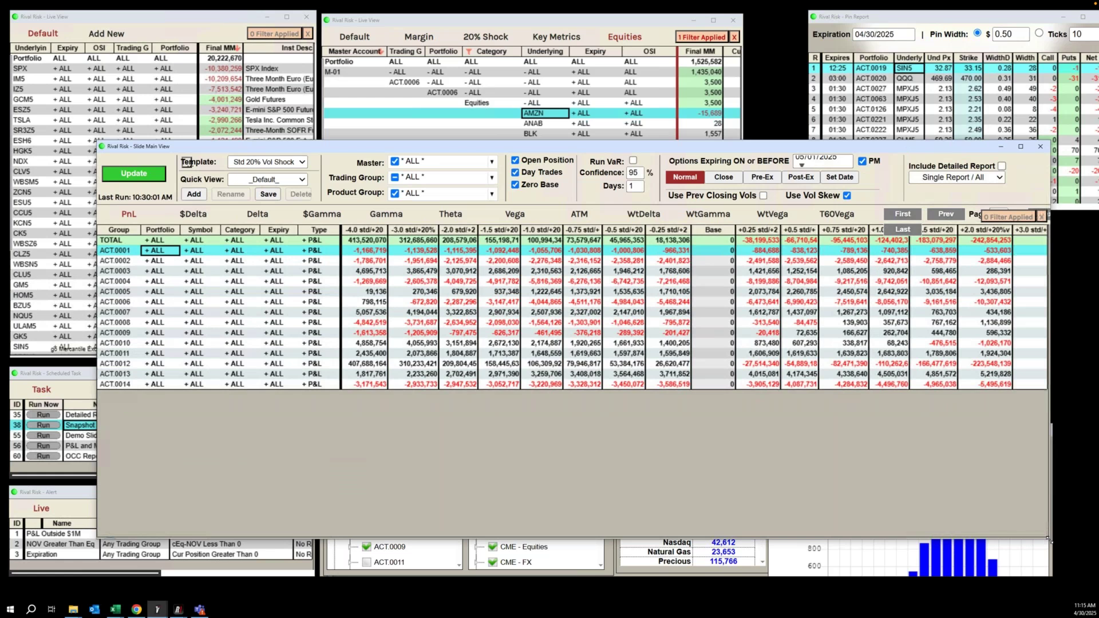
click(515, 184)
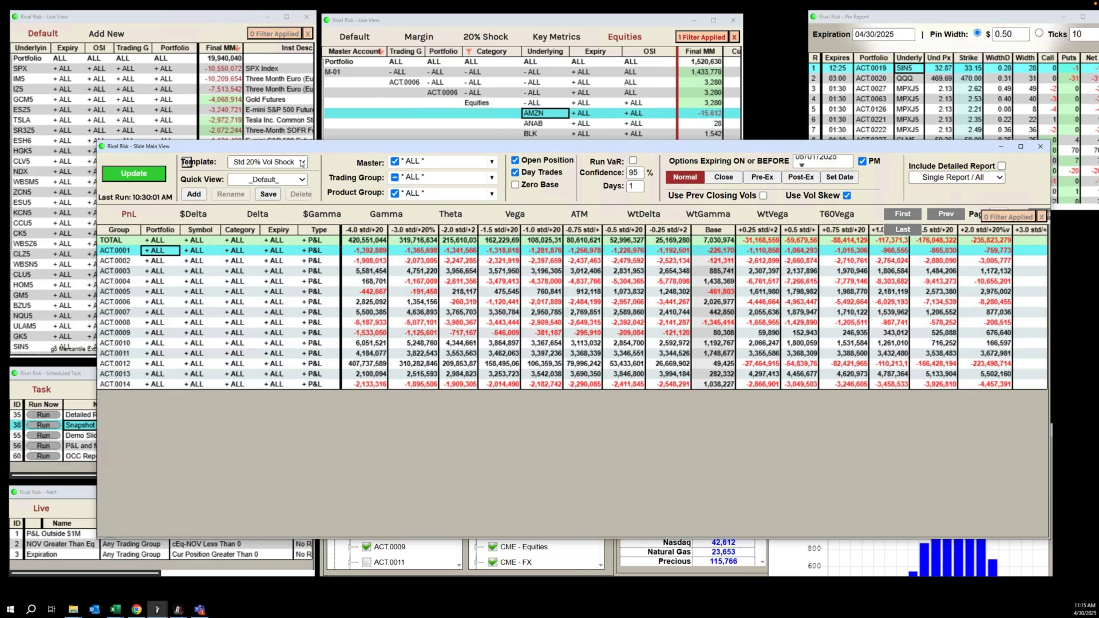
- Check the slide template choices, and expand the TOTAL row's P&L to examine its Greeks across the scenarios before collapsing it
click(301, 163)
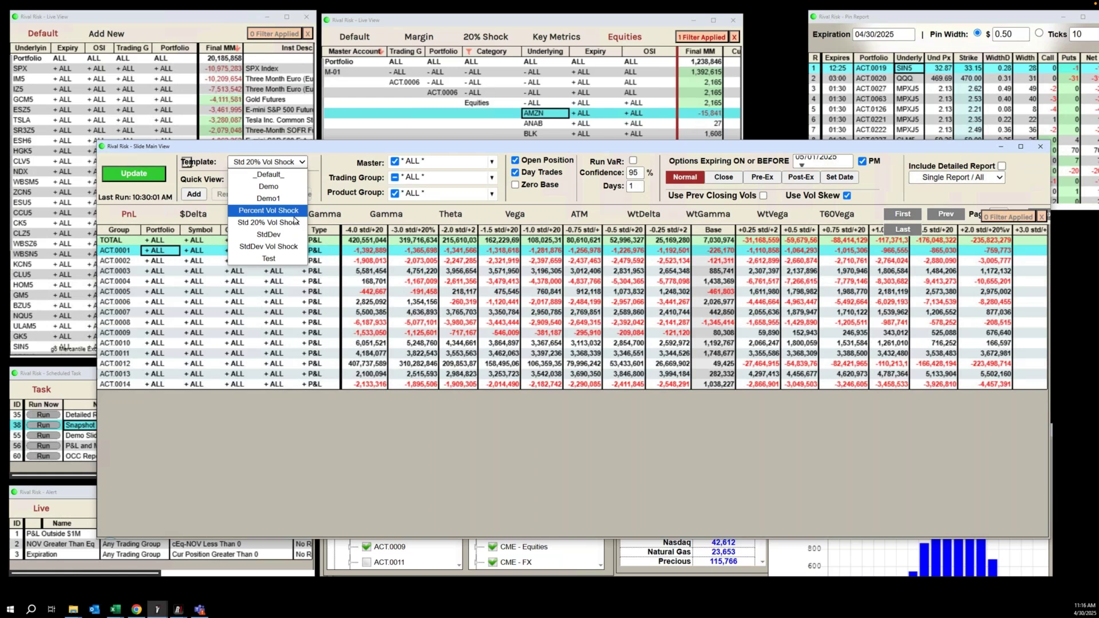
click(370, 429)
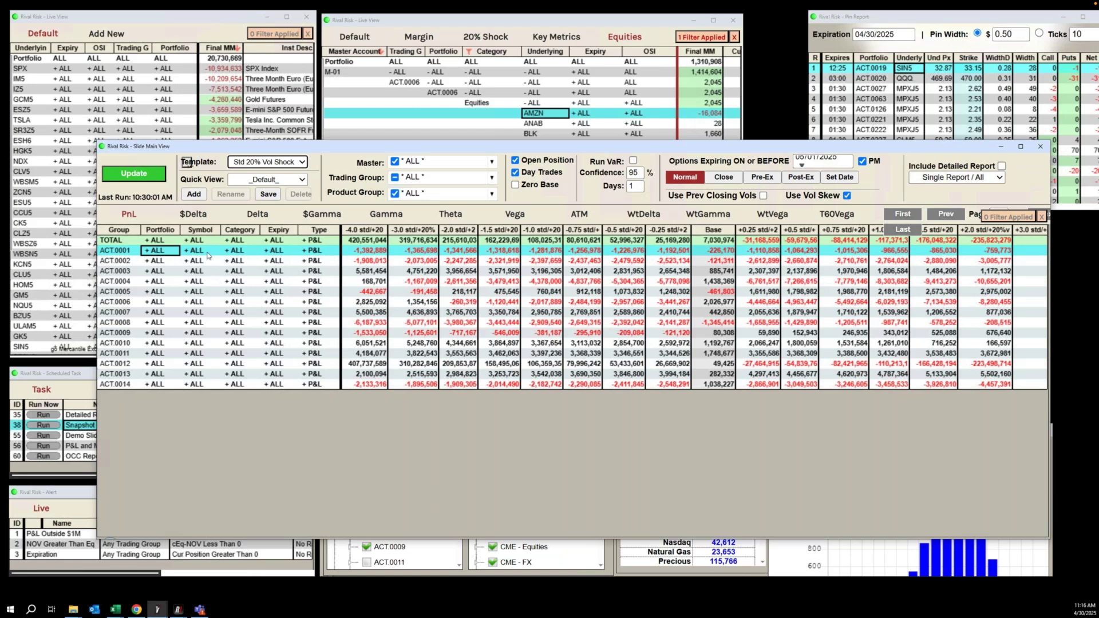
click(303, 242)
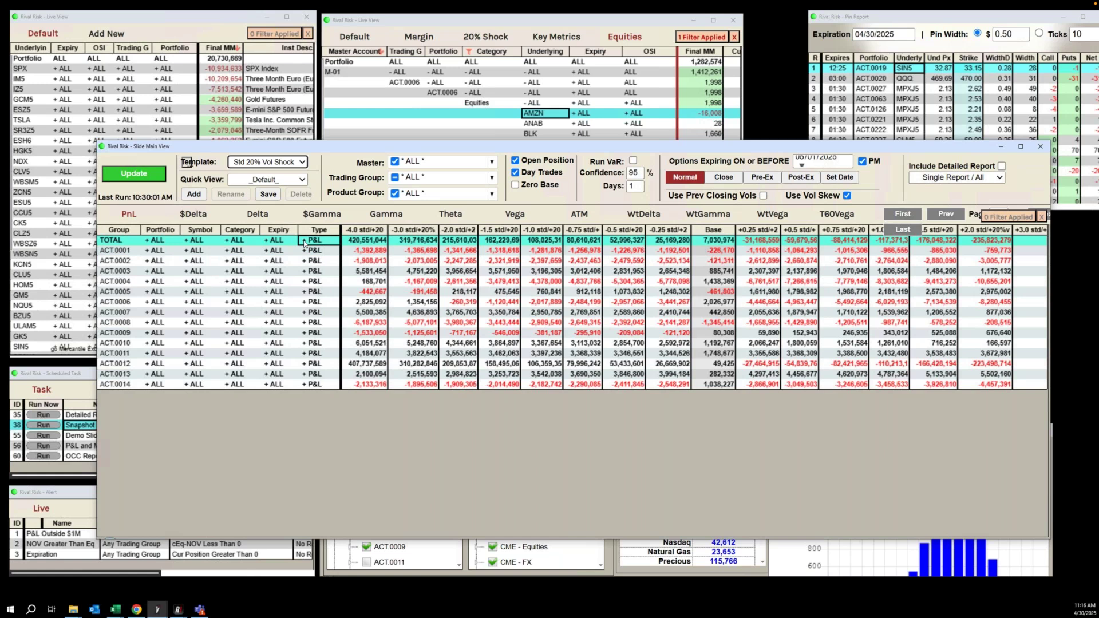
click(304, 242)
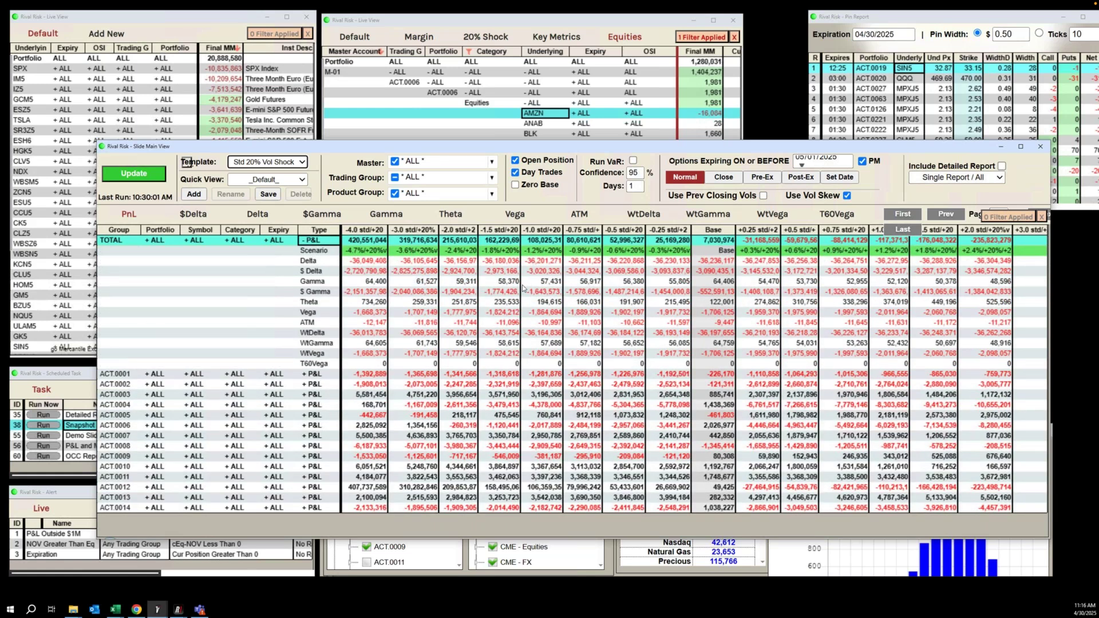
click(456, 324)
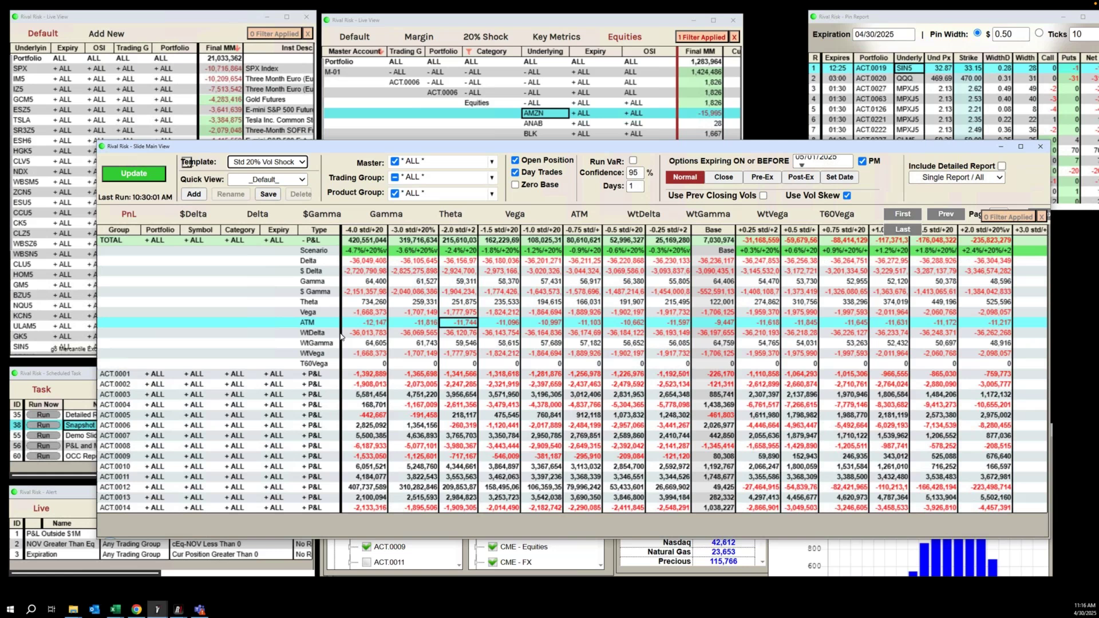
click(304, 241)
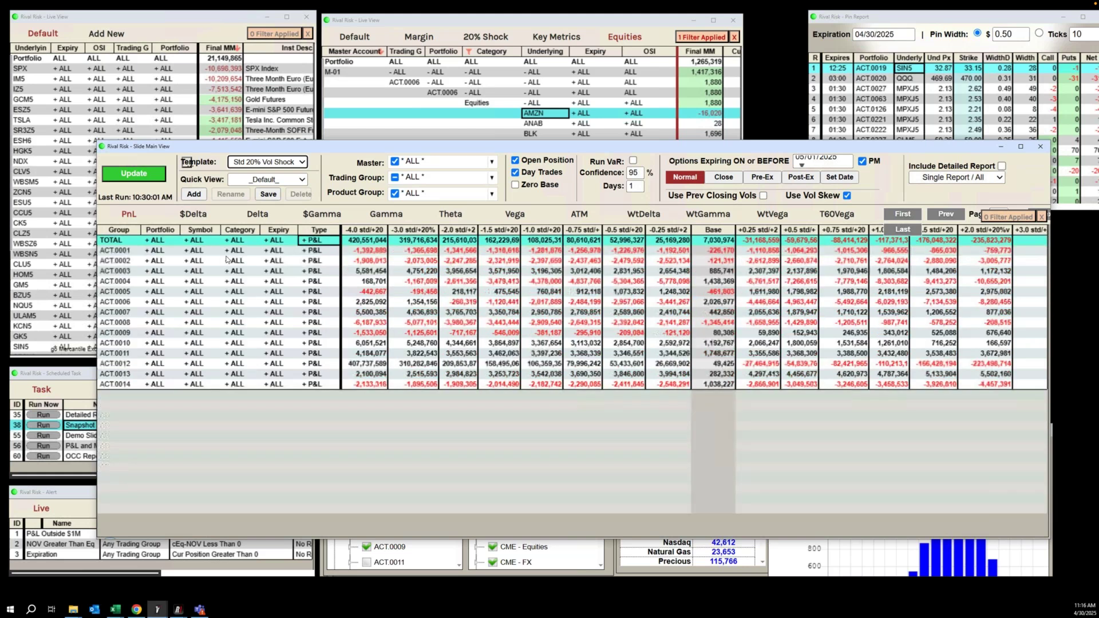
- Break ACT.0001's slide results down by portfolio and symbol
click(149, 253)
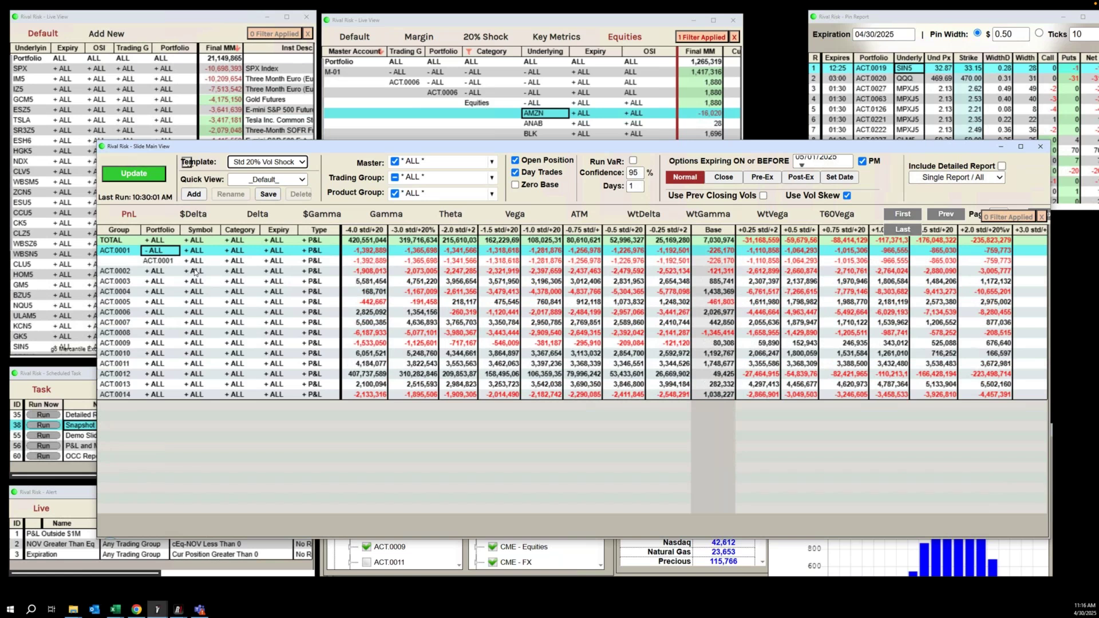
click(188, 262)
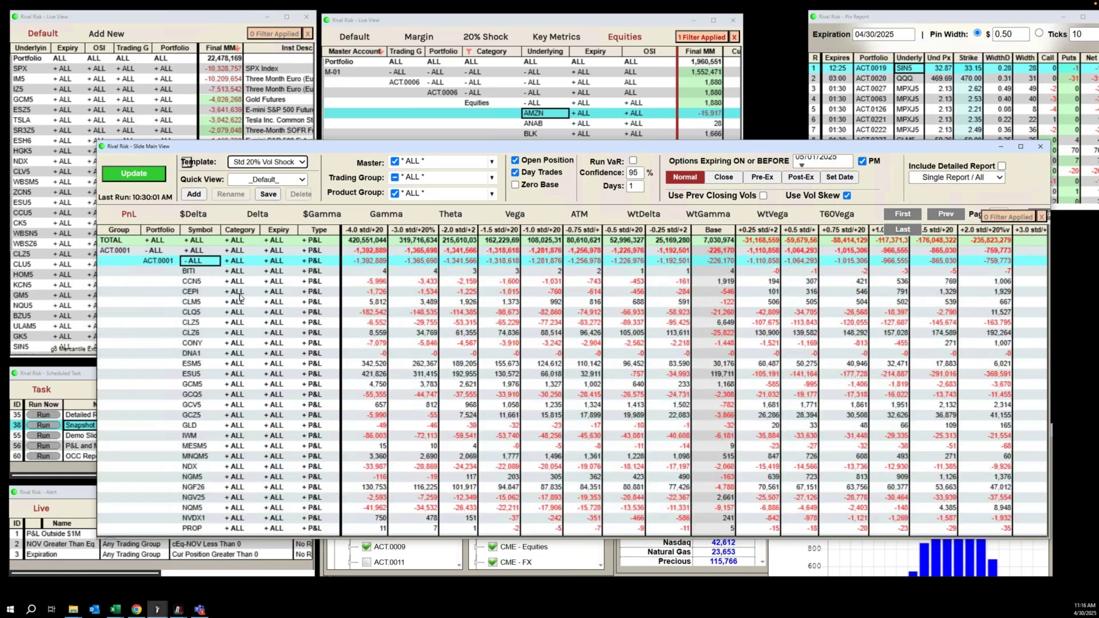
- Collapse ACT.0001's breakdown and regroup the slide results by Category first to examine the Corn and Equities scenario P&L
click(150, 250)
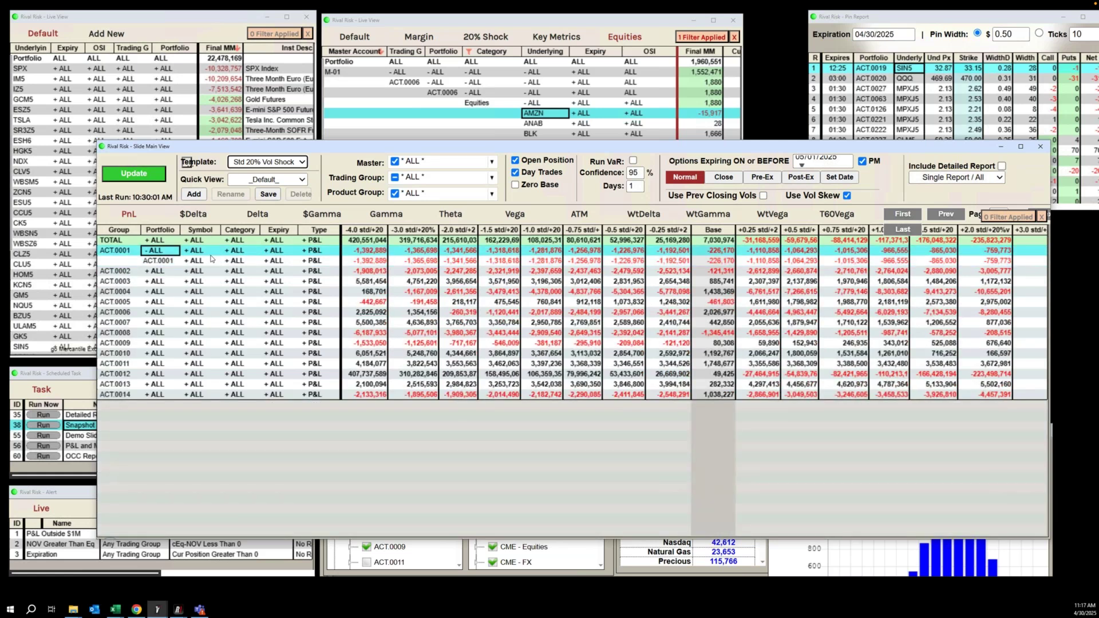
drag(246, 235, 117, 233)
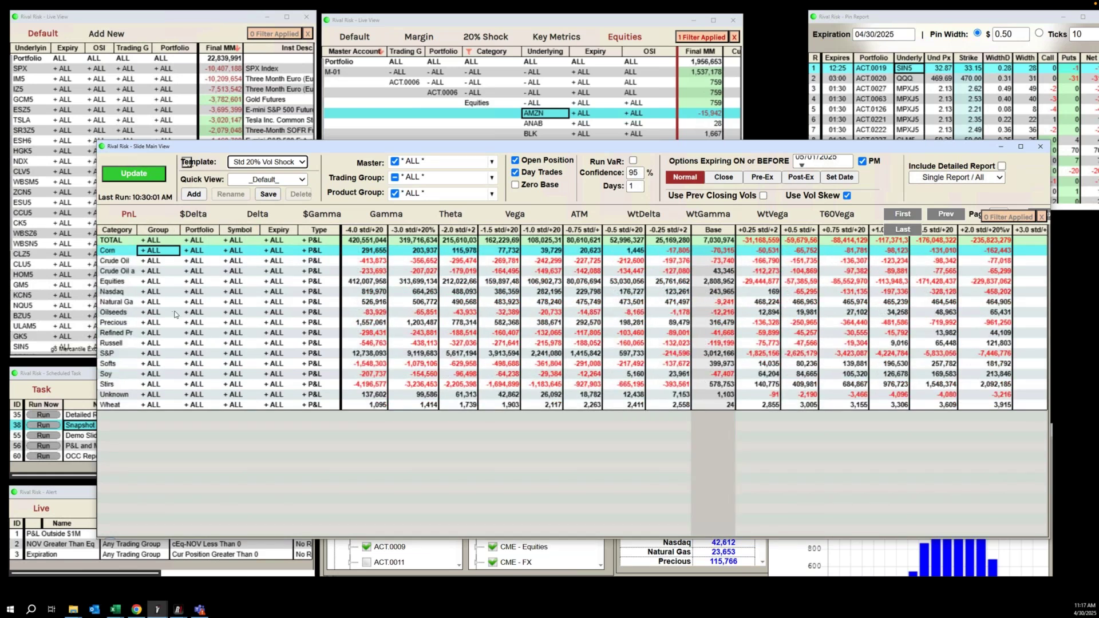
click(537, 251)
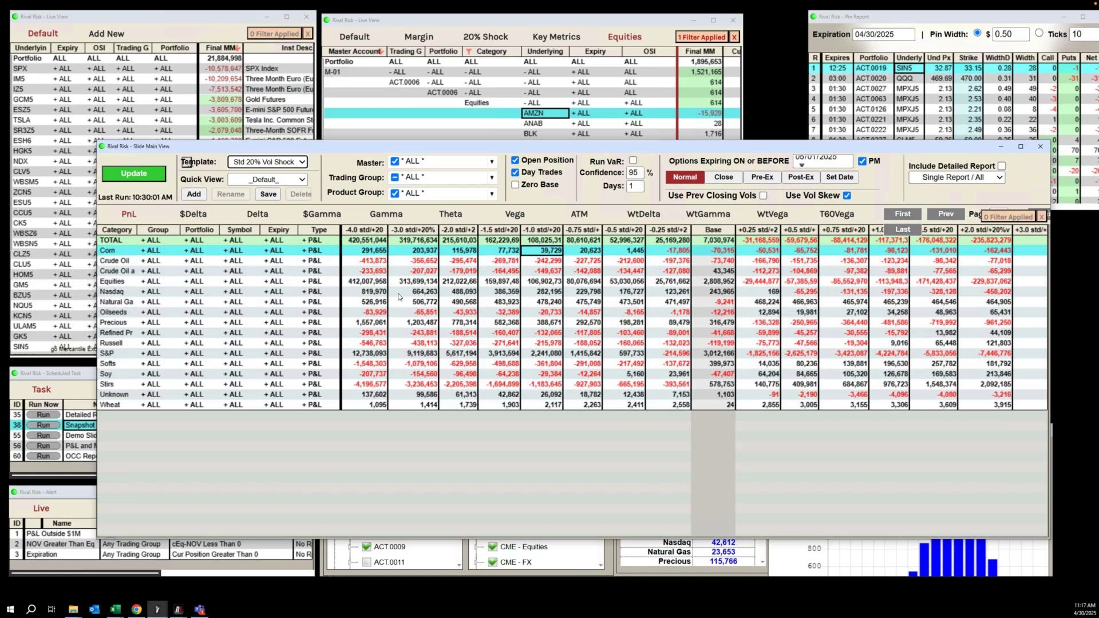
click(419, 283)
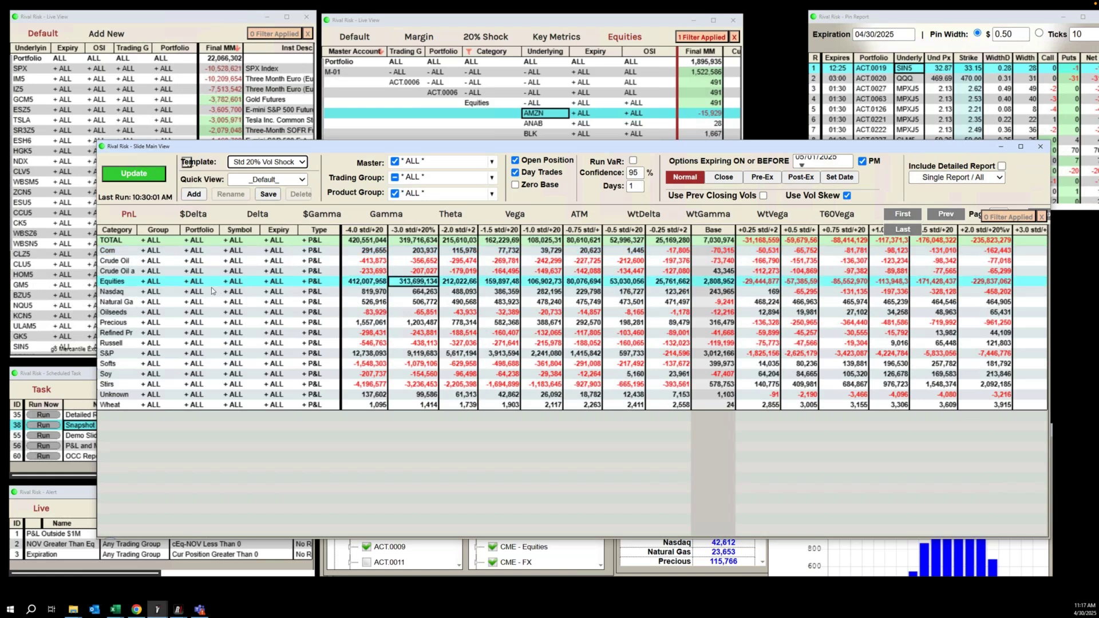
- Break the Equities category down by trading group, and break ACT.0001 within it down by portfolio and symbol
click(145, 282)
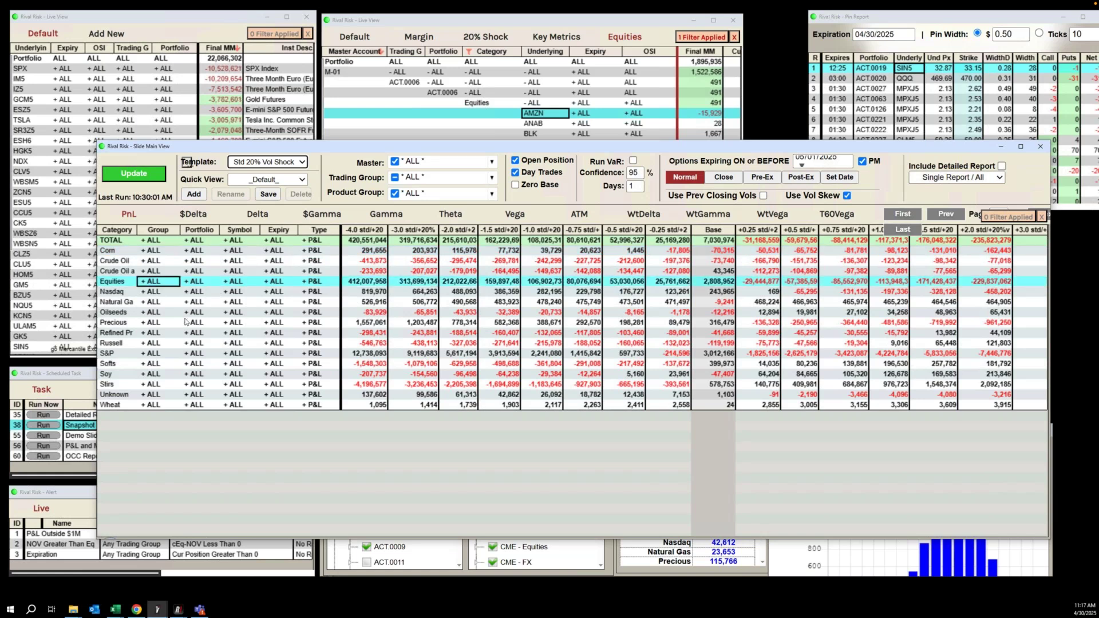
click(189, 292)
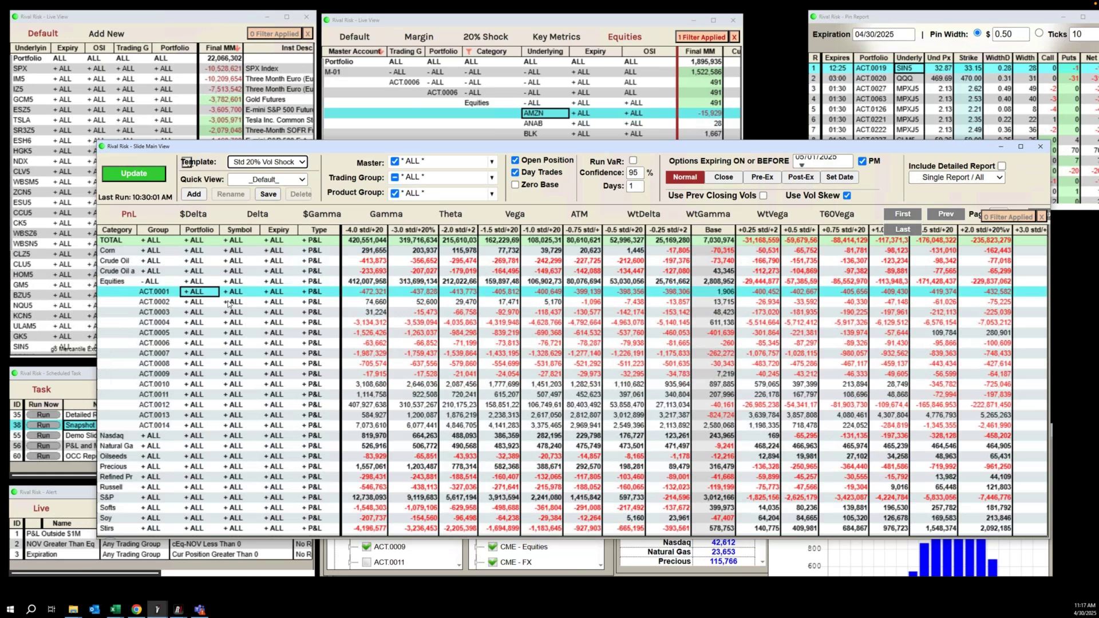
click(227, 302)
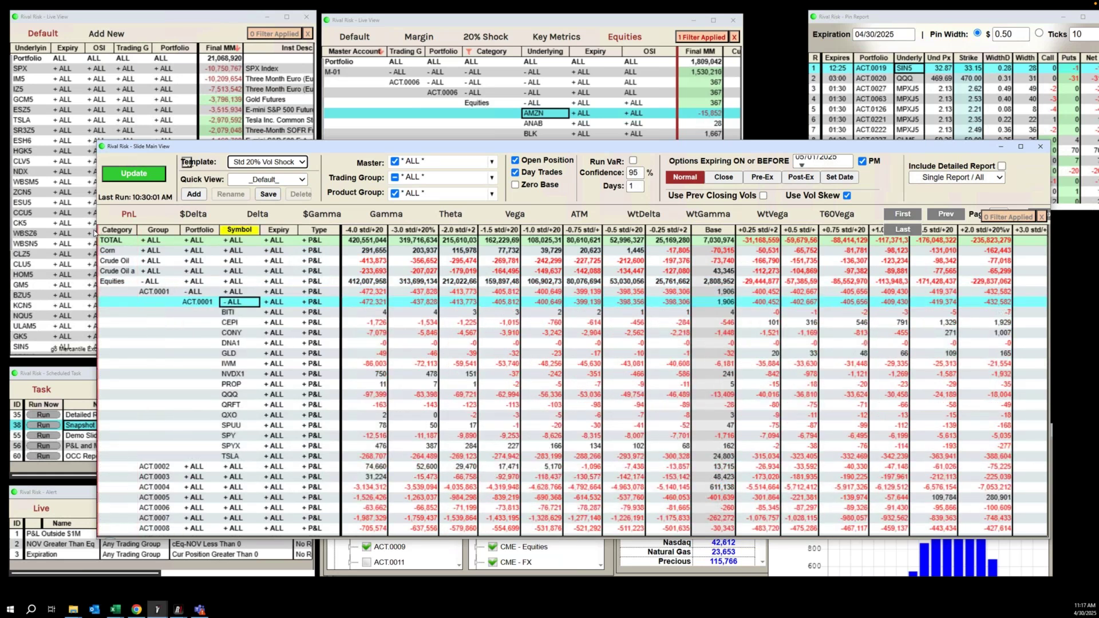
- Regroup the slide results by Symbol first, and inspect AAPL's P&L by category and trading group before collapsing it
drag(239, 230, 103, 231)
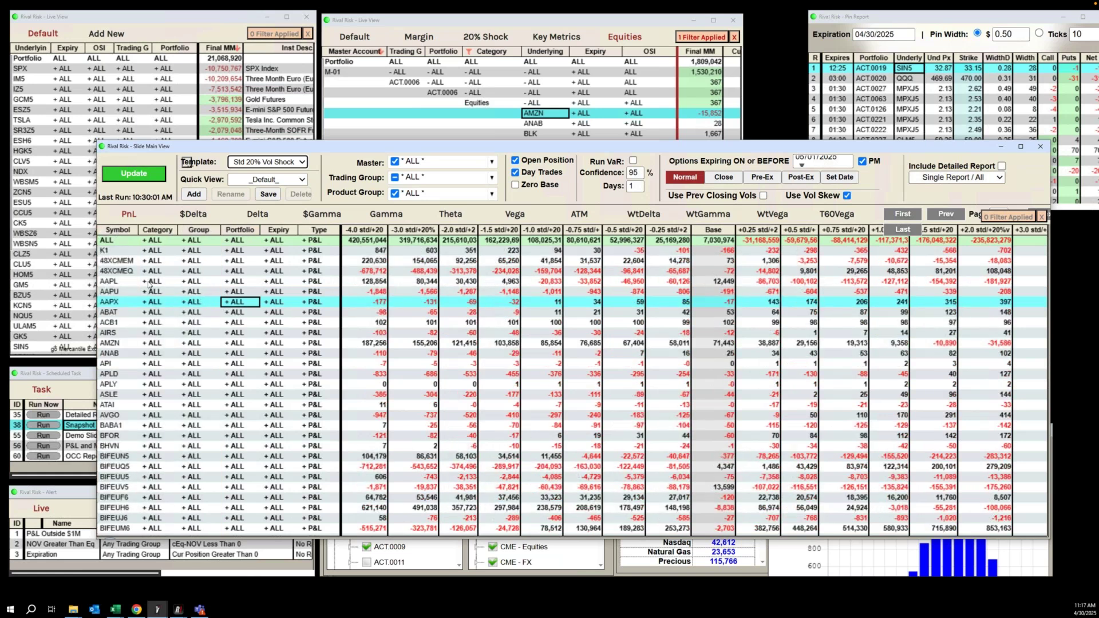
click(148, 284)
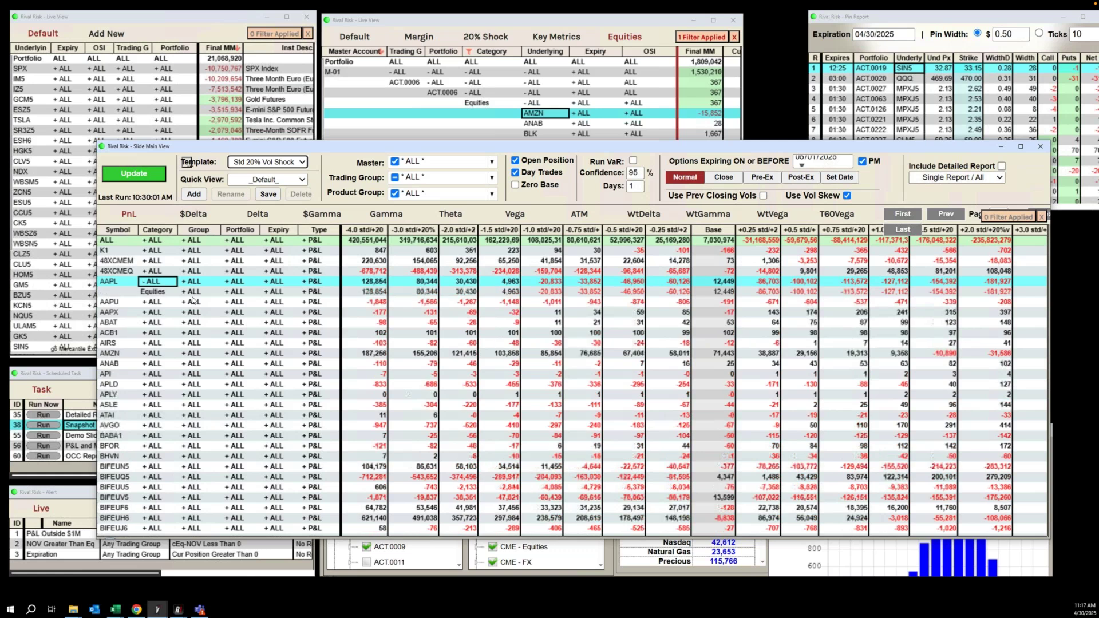
click(184, 293)
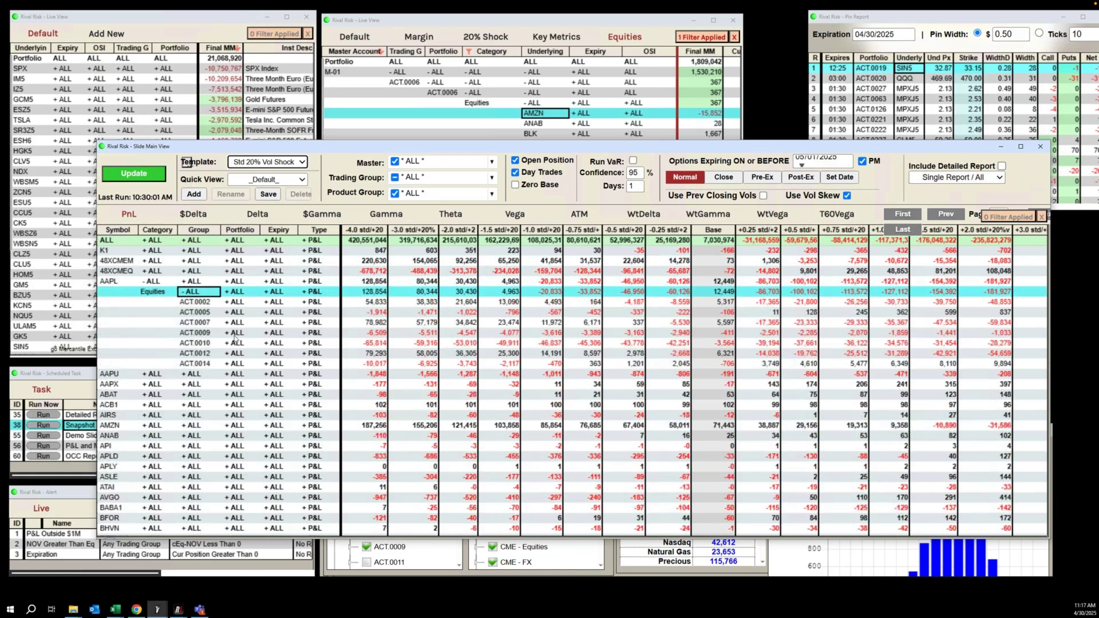
click(145, 283)
click(145, 283)
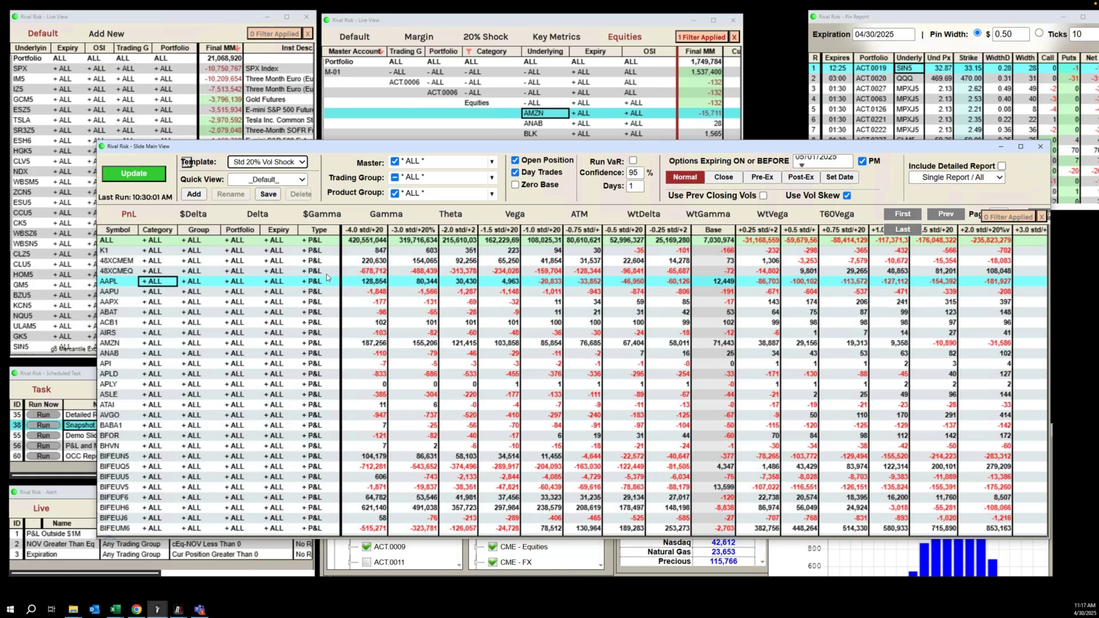
- Review Delta and Vega by symbol across the scenarios, and return to P&L in an enlarged Slide Main View
click(258, 215)
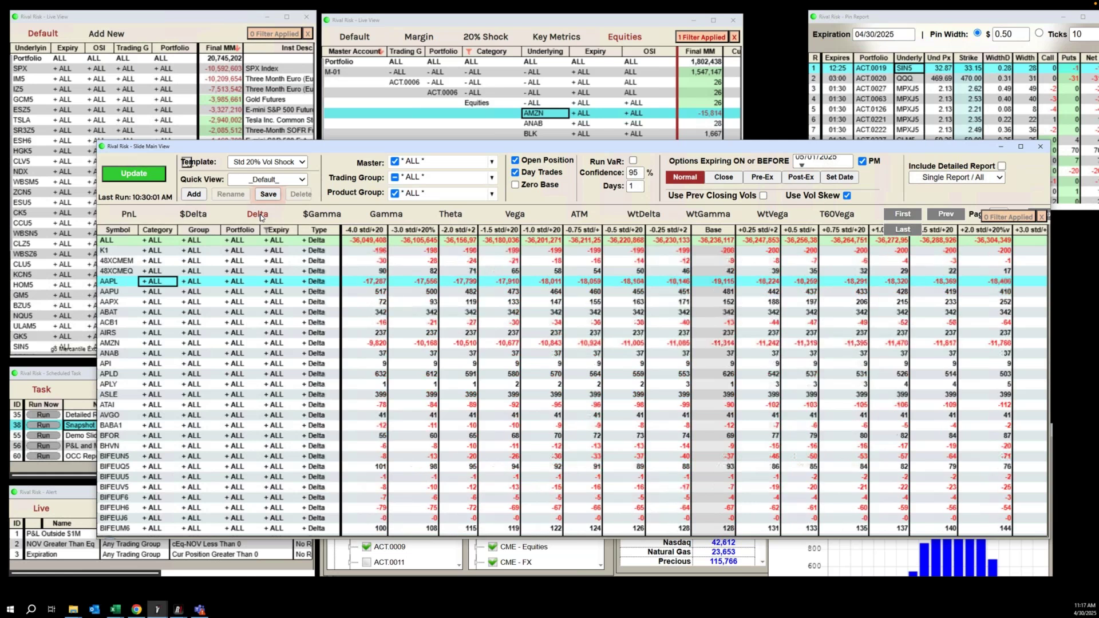
click(515, 215)
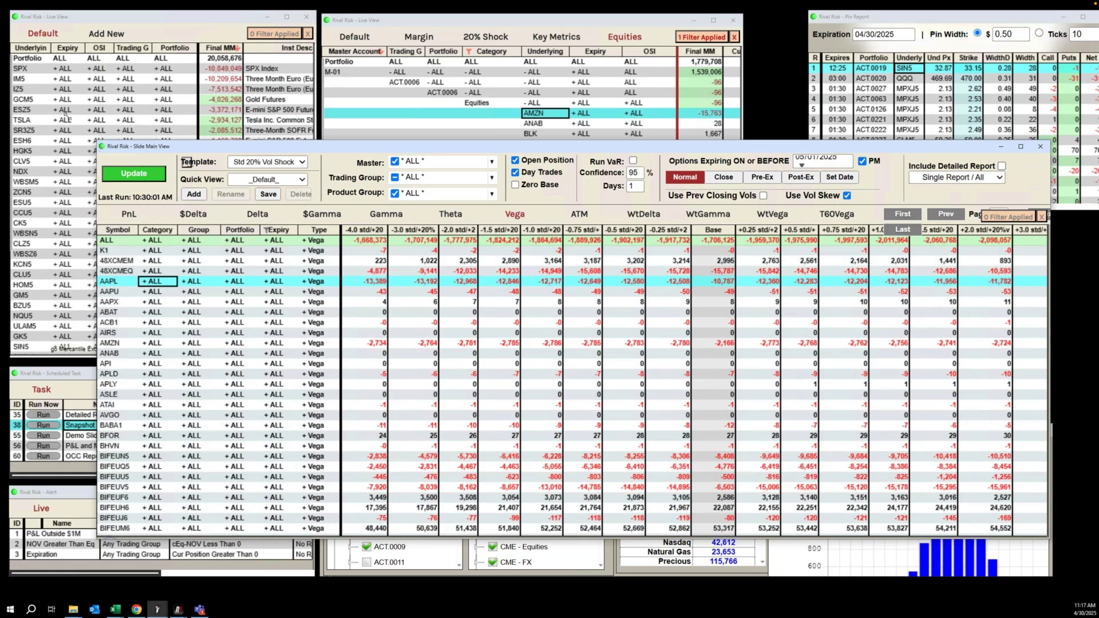
drag(65, 114, 51, 100)
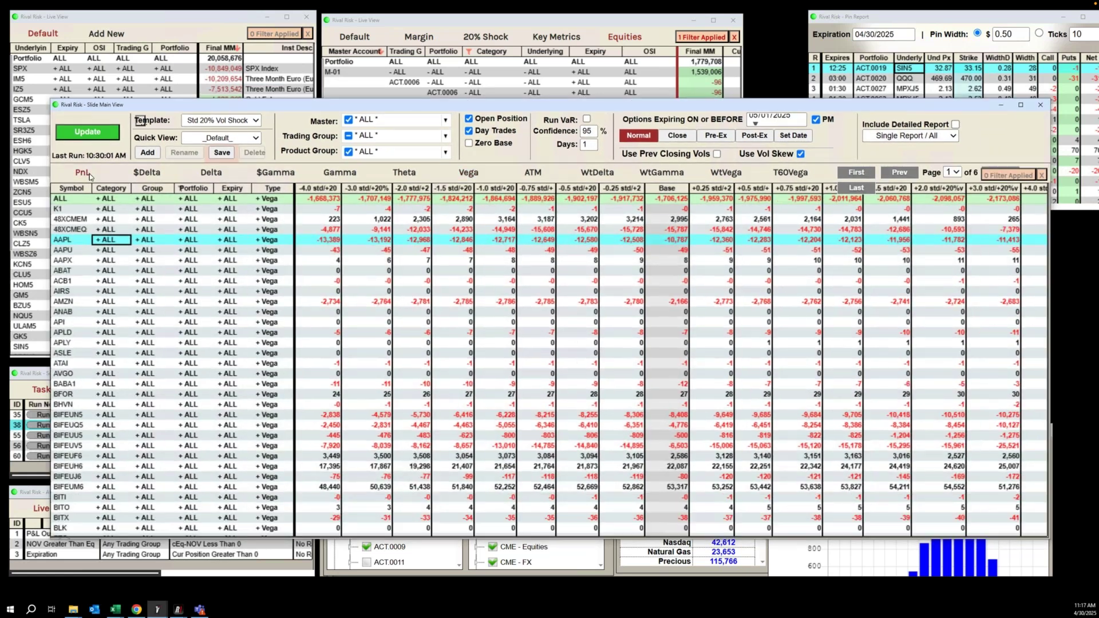
click(89, 176)
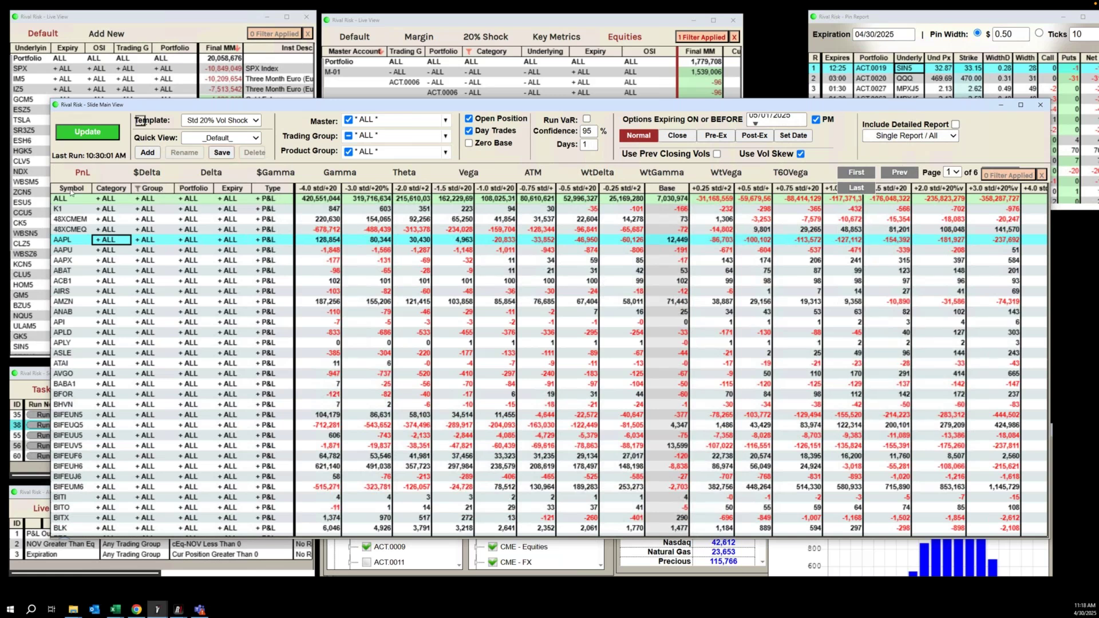
- Regroup the slide P&L by trading group first and turn on Zero Base
drag(152, 190, 71, 192)
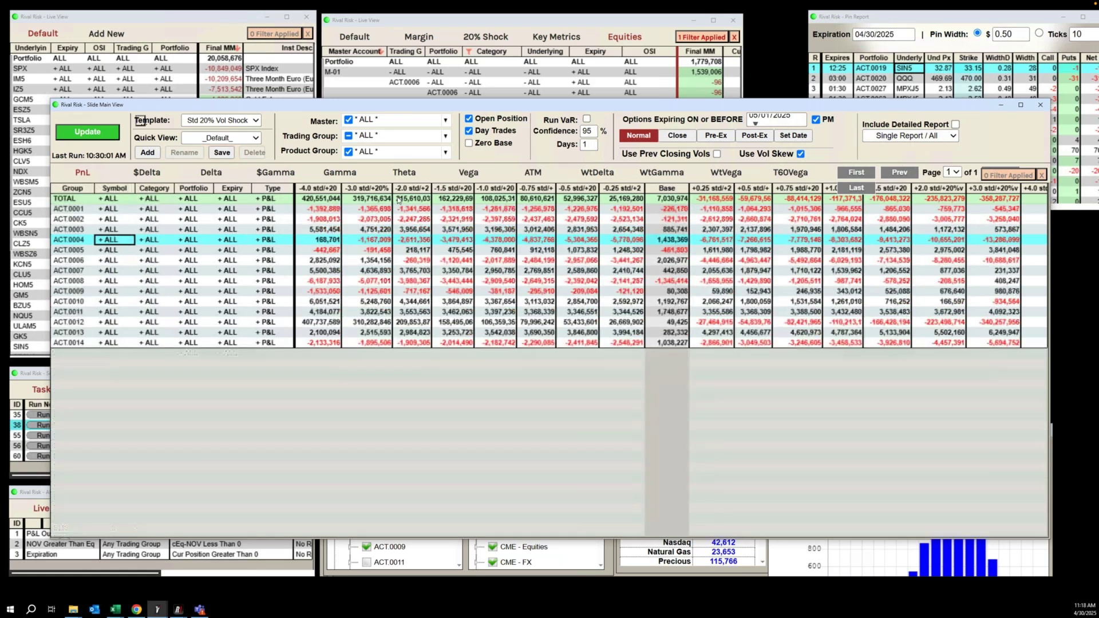
click(470, 143)
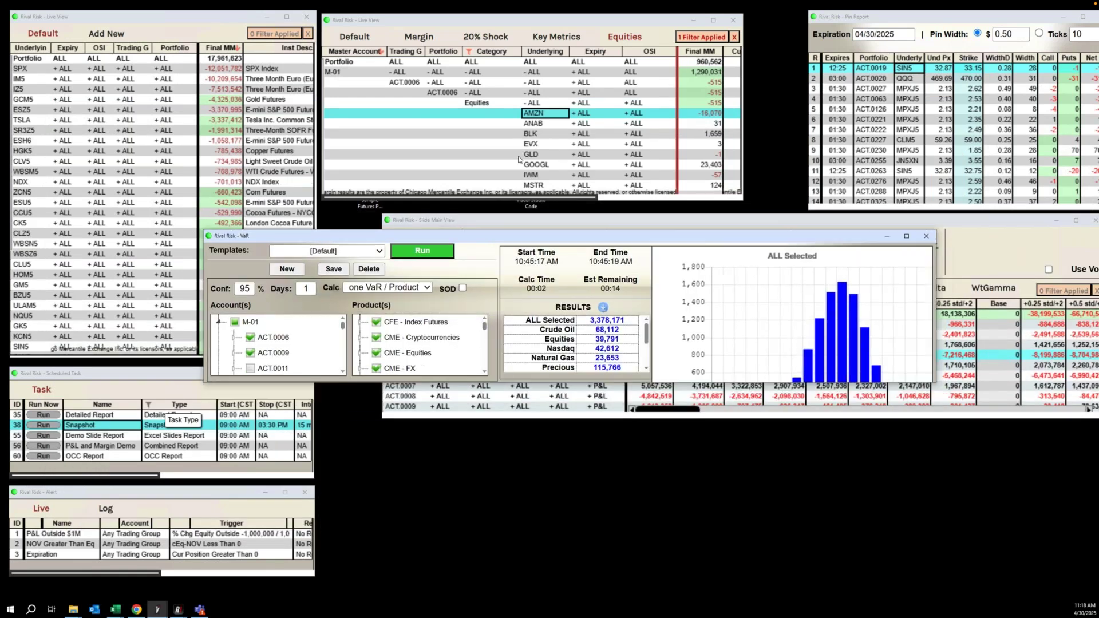
- Enlarge the VaR window to show its complete results list, distribution chart and statistics
drag(877, 417, 866, 451)
drag(776, 153, 795, 197)
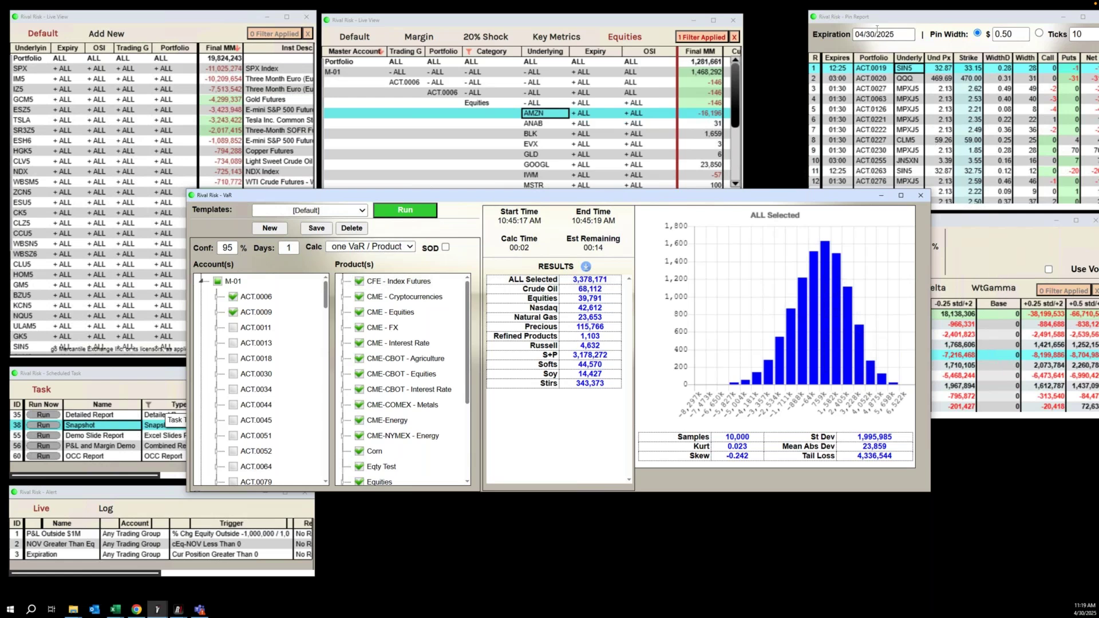
mouse_move(753, 373)
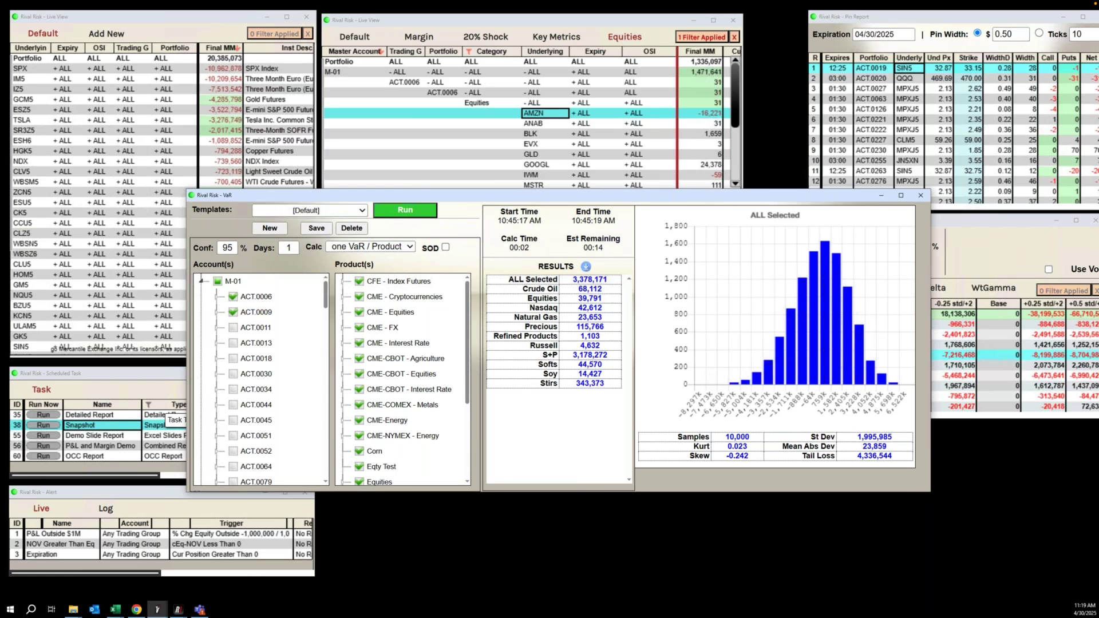
- Check the VaR confidence and days settings and the calculation choices, keeping one VaR / Product
click(230, 249)
click(291, 249)
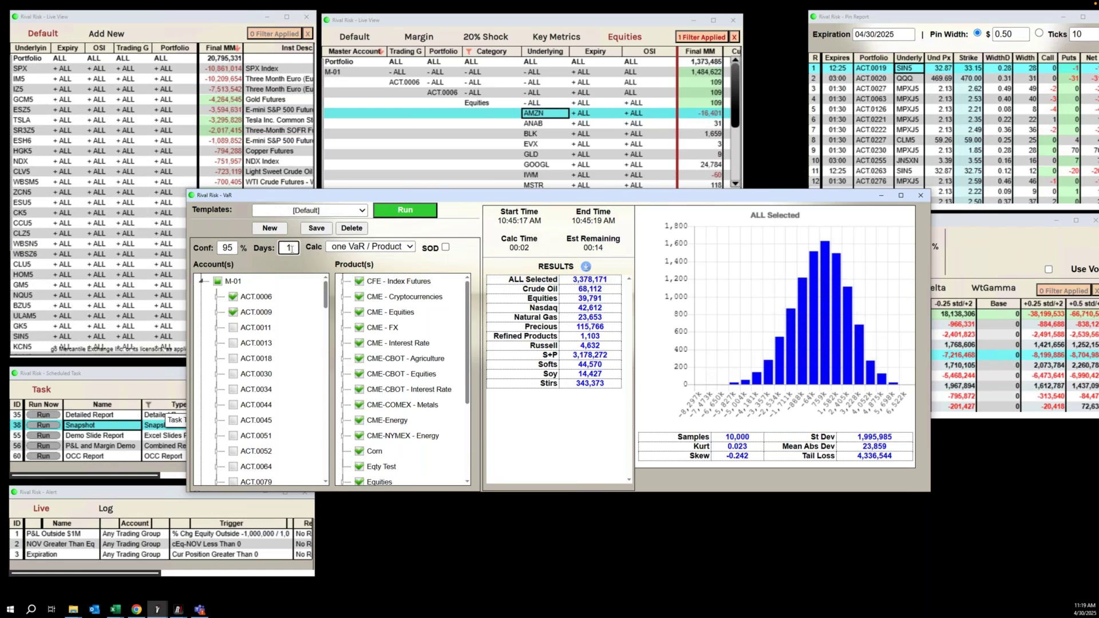
click(393, 247)
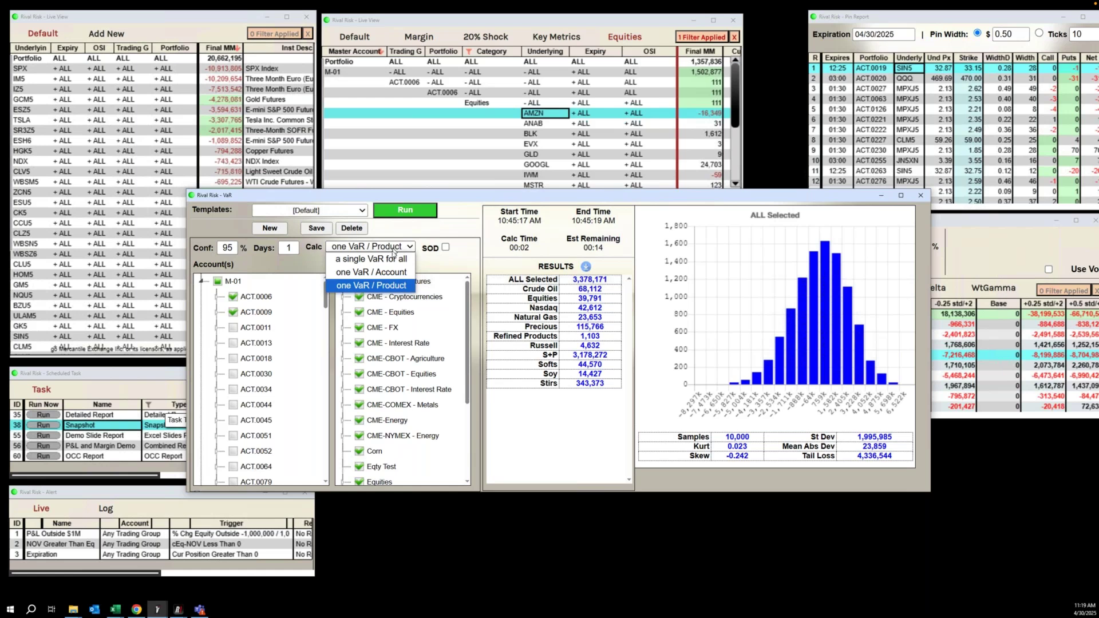
click(393, 286)
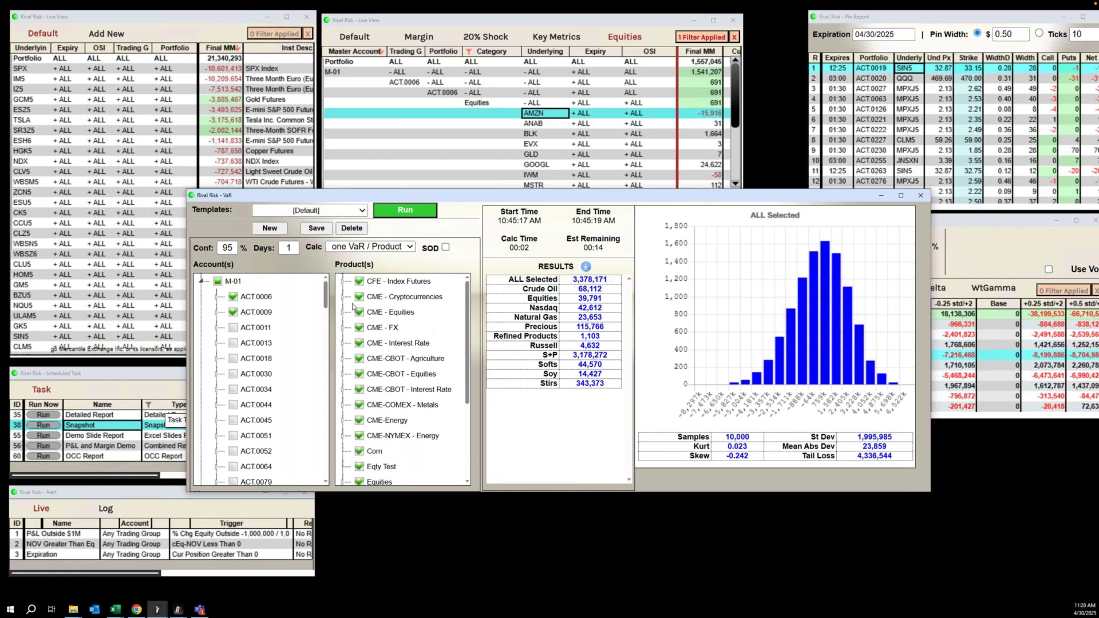
- Exclude ACT.0009 from the VaR accounts and run the VaR calculation at 99% confidence
click(234, 313)
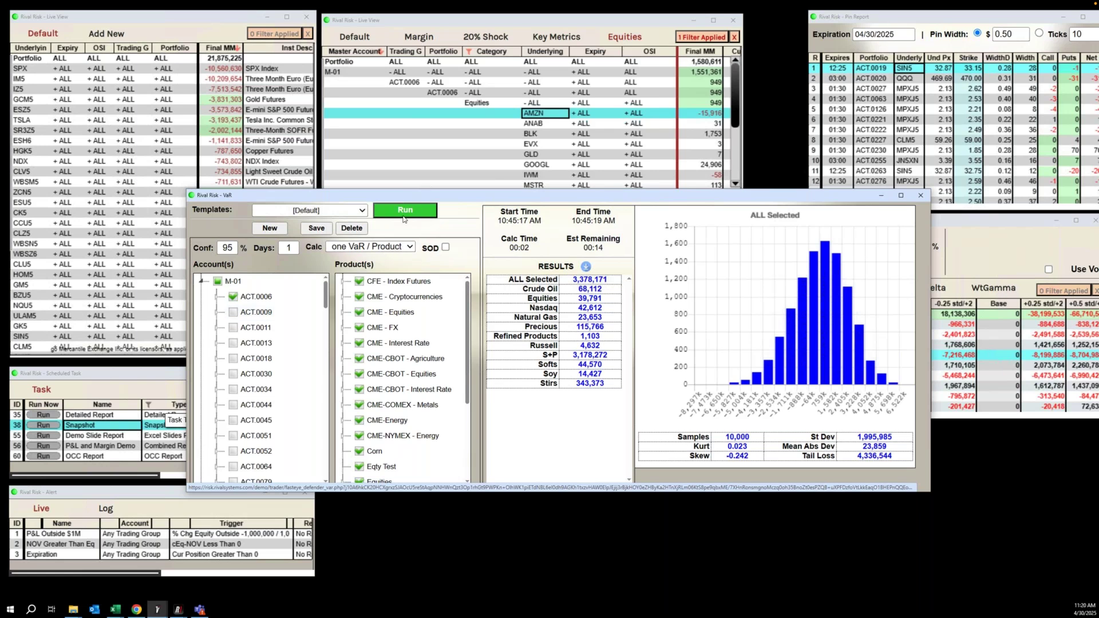
click(234, 247)
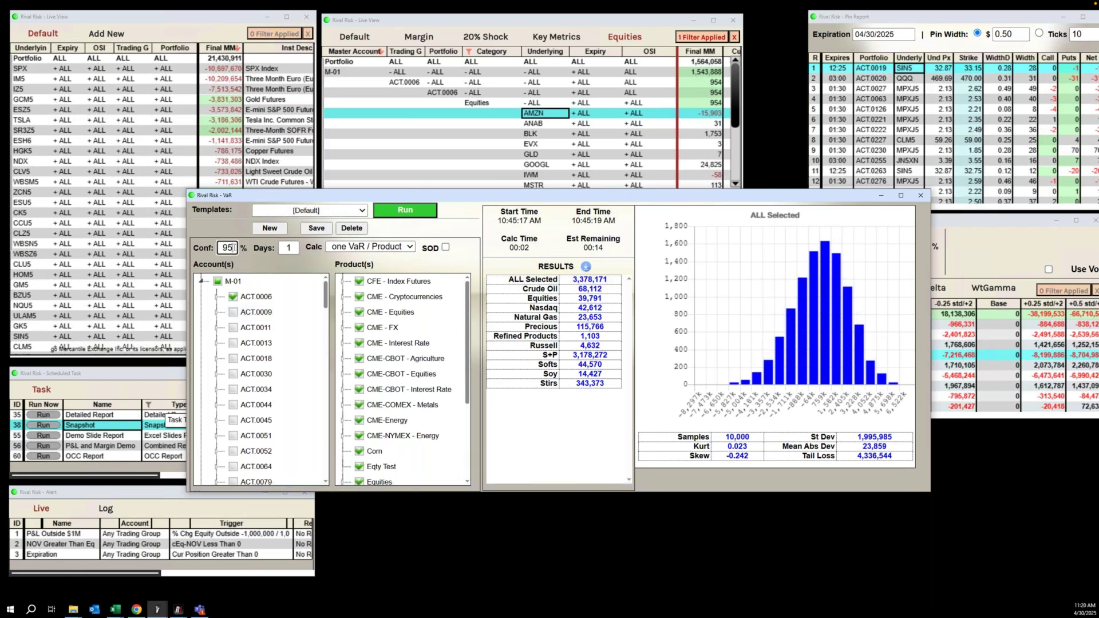
key(BackSpace)
key(BackSpace)
text(99)
click(415, 211)
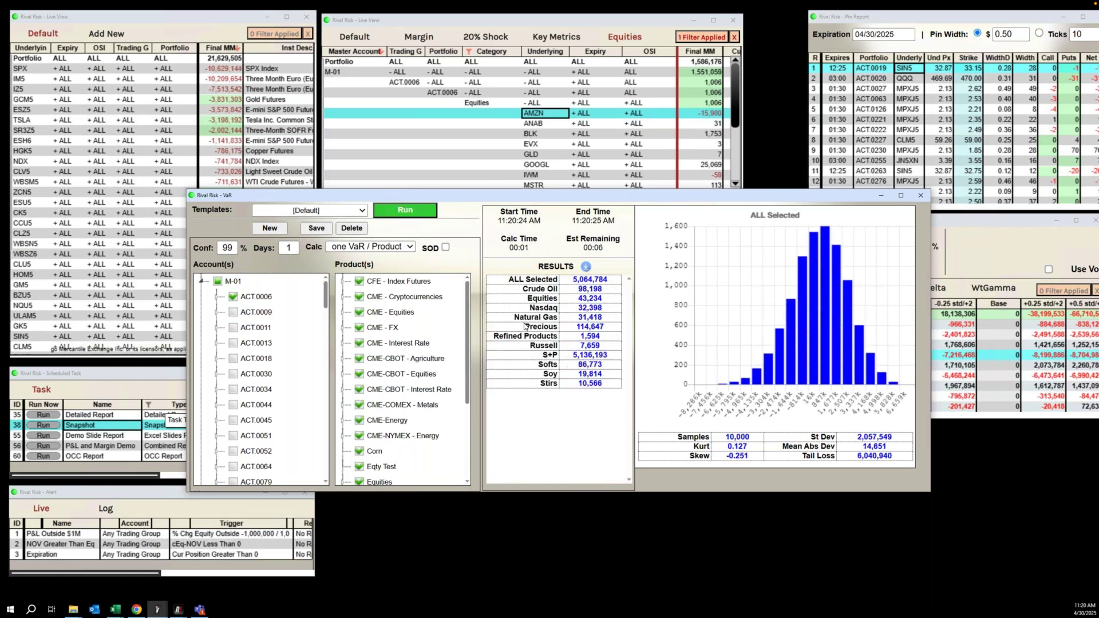
- Display the VaR distribution charts for Crude Oil and Equities
click(590, 290)
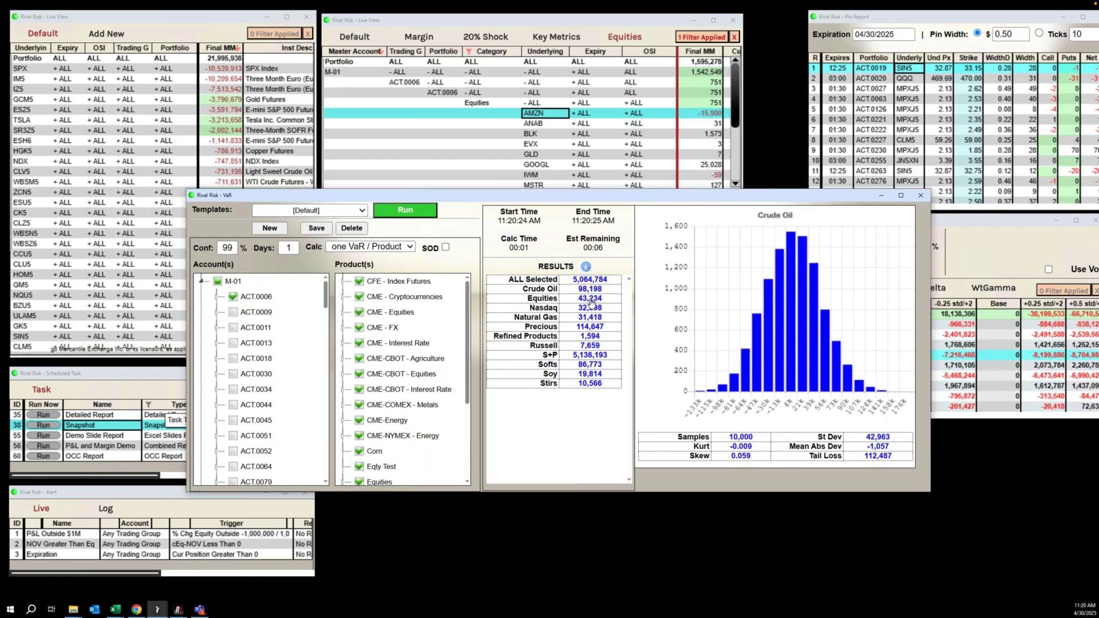
click(591, 299)
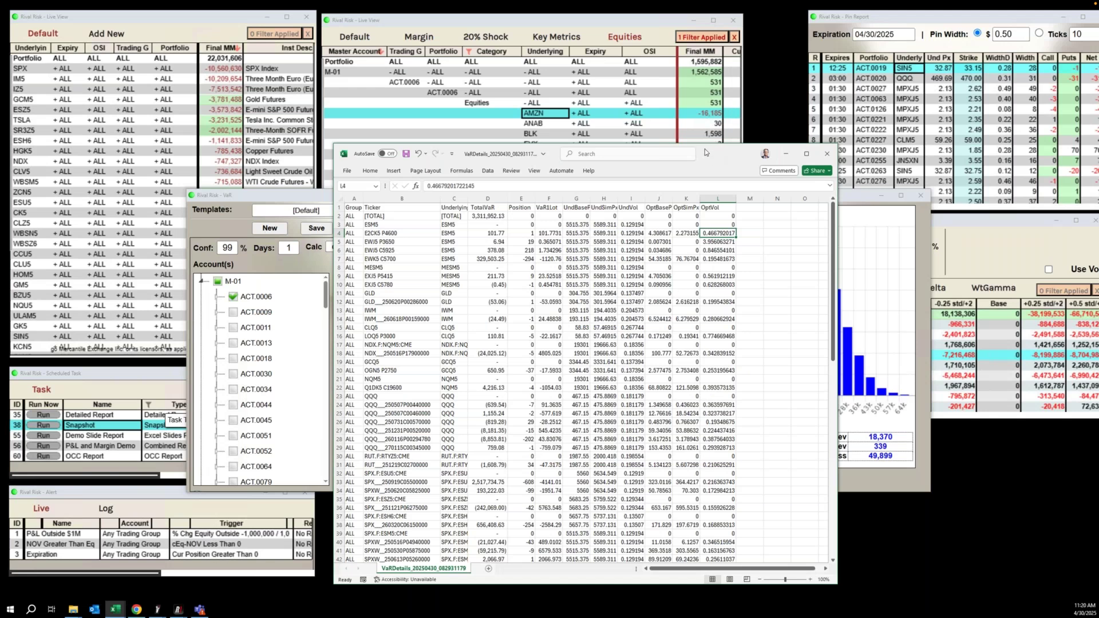
- In Excel's VaR details sheet, widen the Underlying and underlying base price columns, examine row 7's position, VaR1Lot and UndVol, and put the workbook away
drag(705, 149, 660, 104)
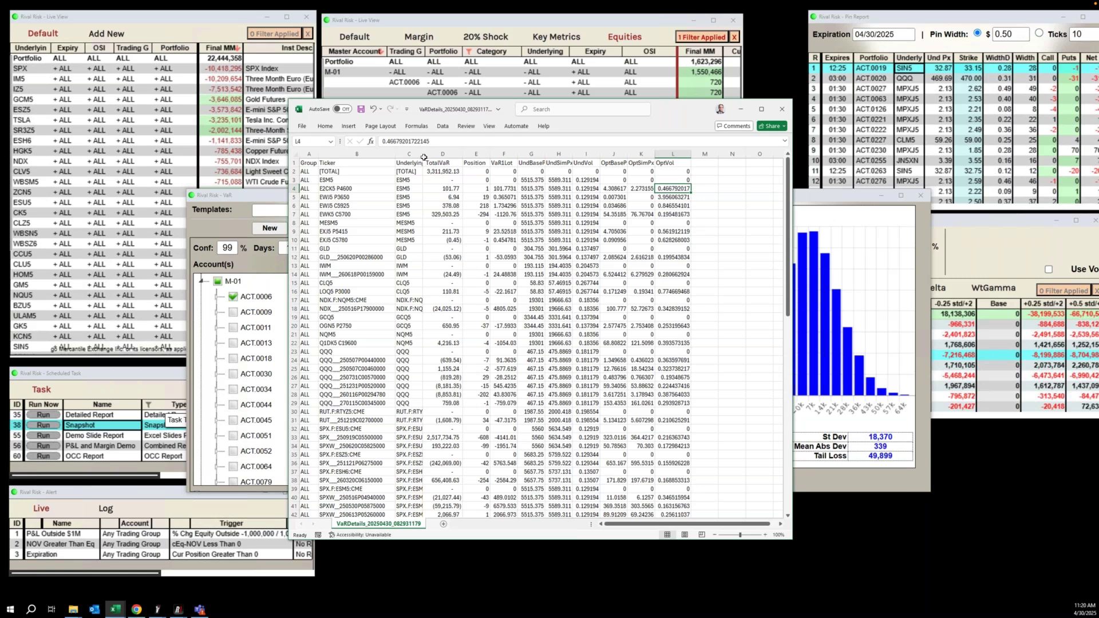
drag(424, 155, 461, 155)
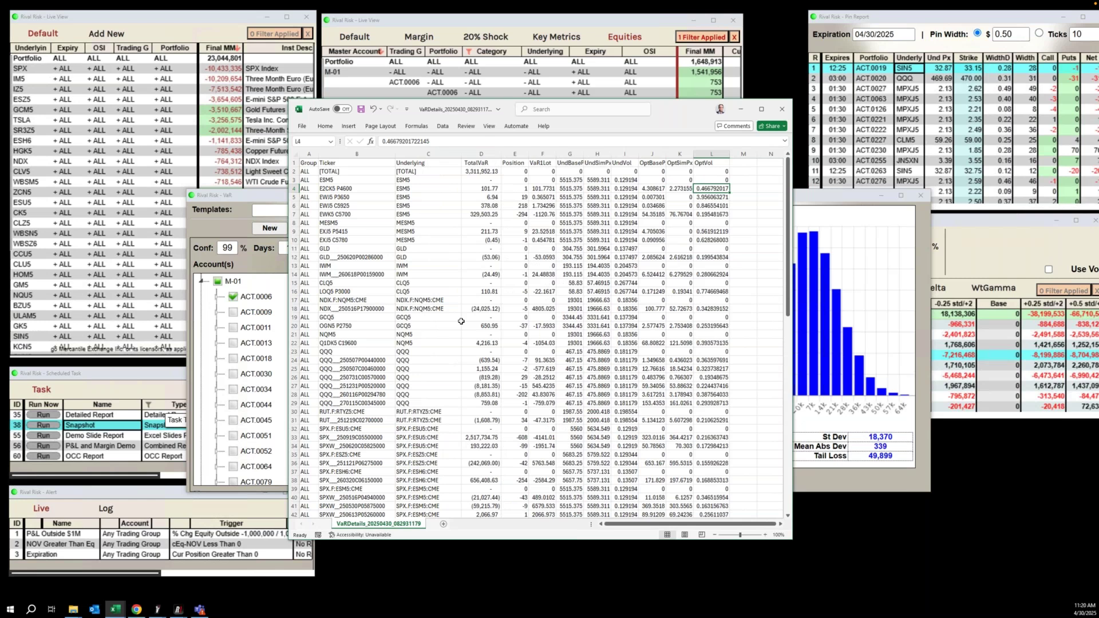
click(488, 217)
click(518, 214)
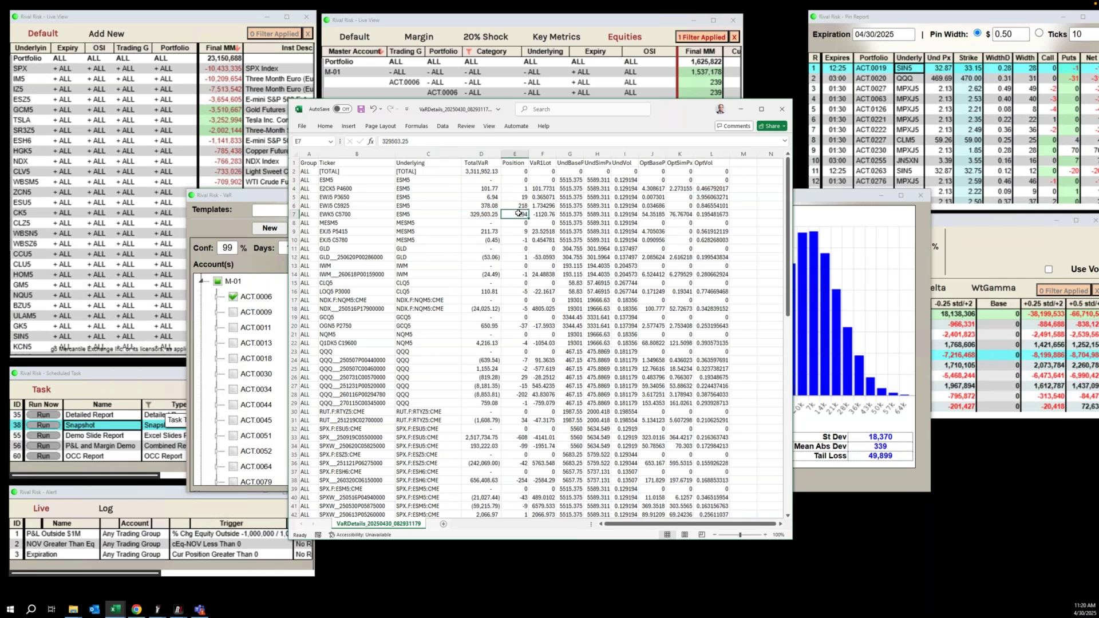
click(545, 212)
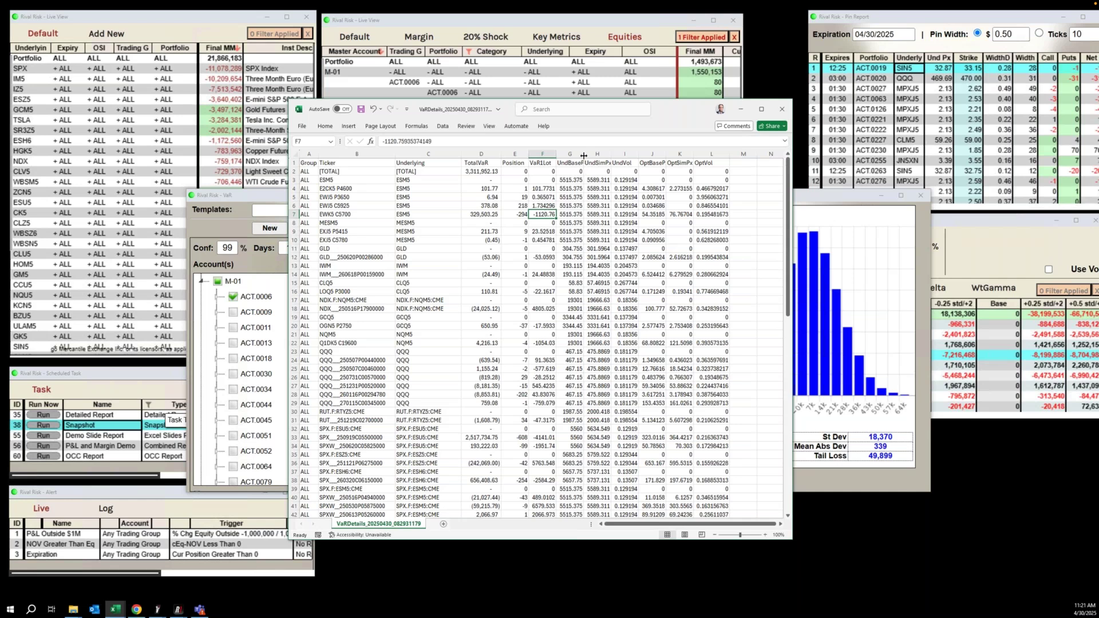
drag(584, 156, 595, 155)
click(633, 215)
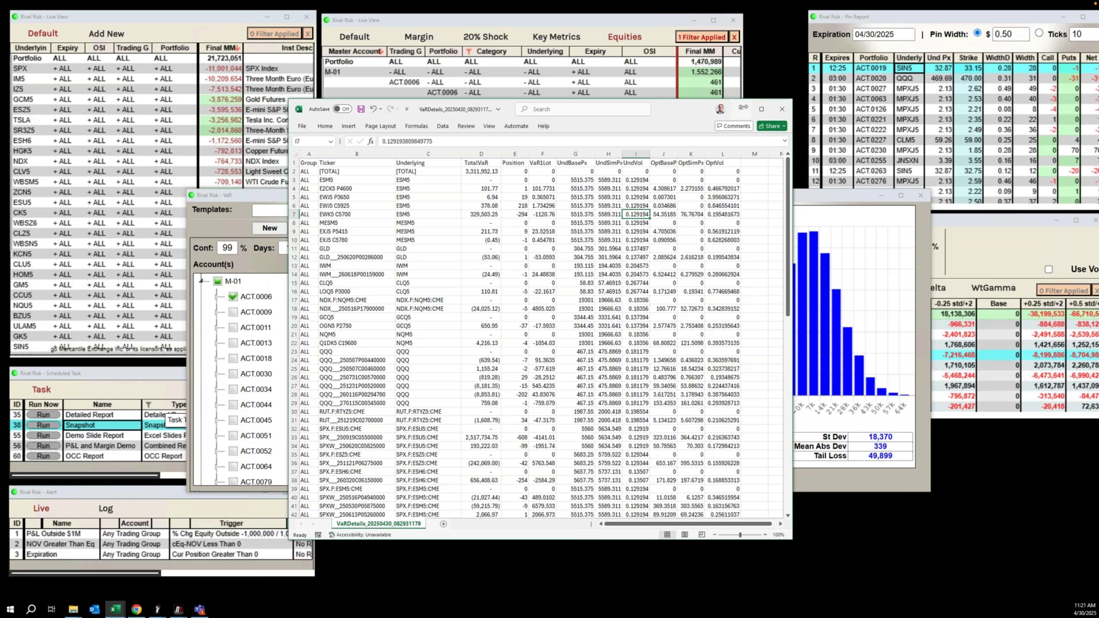
click(743, 107)
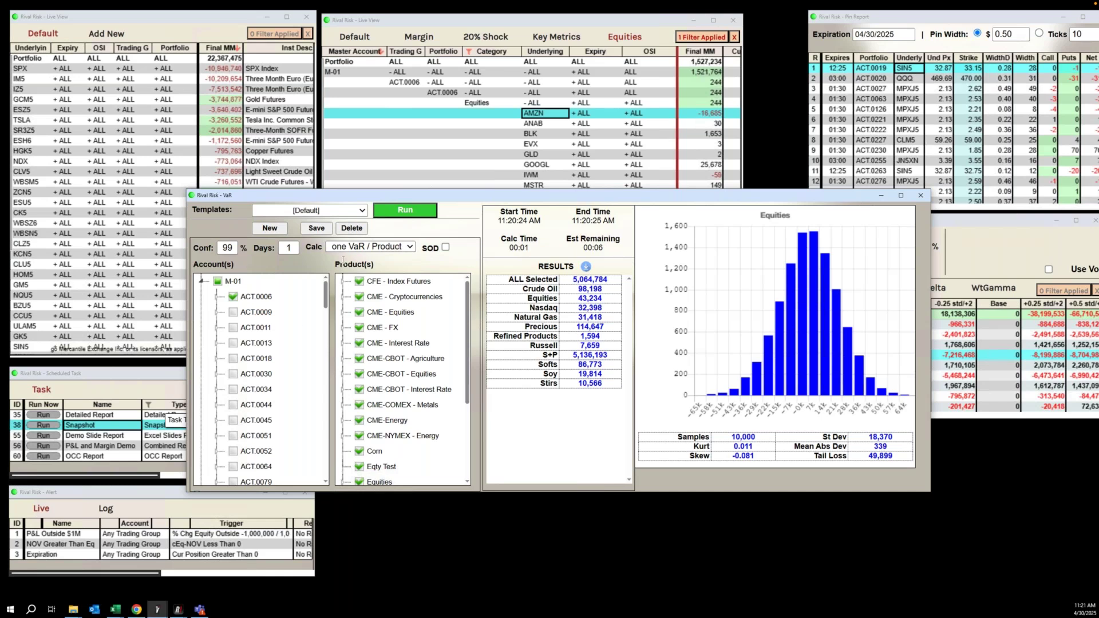
- Turn on SOD for the VaR calculation and move the VaR window so it overlaps the lower part of the Slide Main View
click(445, 248)
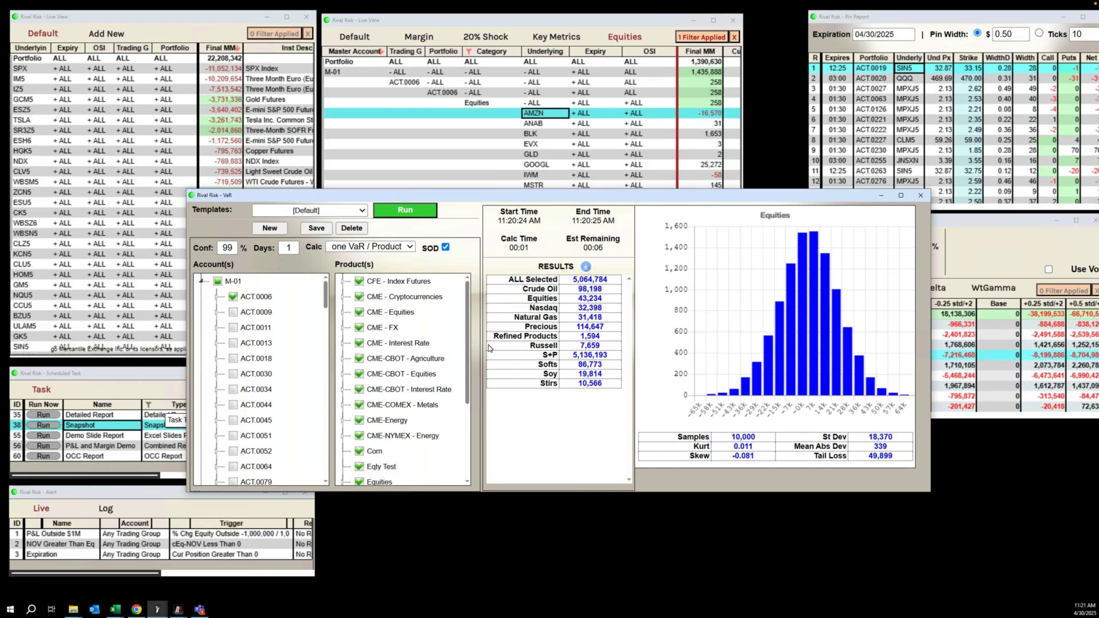
drag(188, 190, 420, 362)
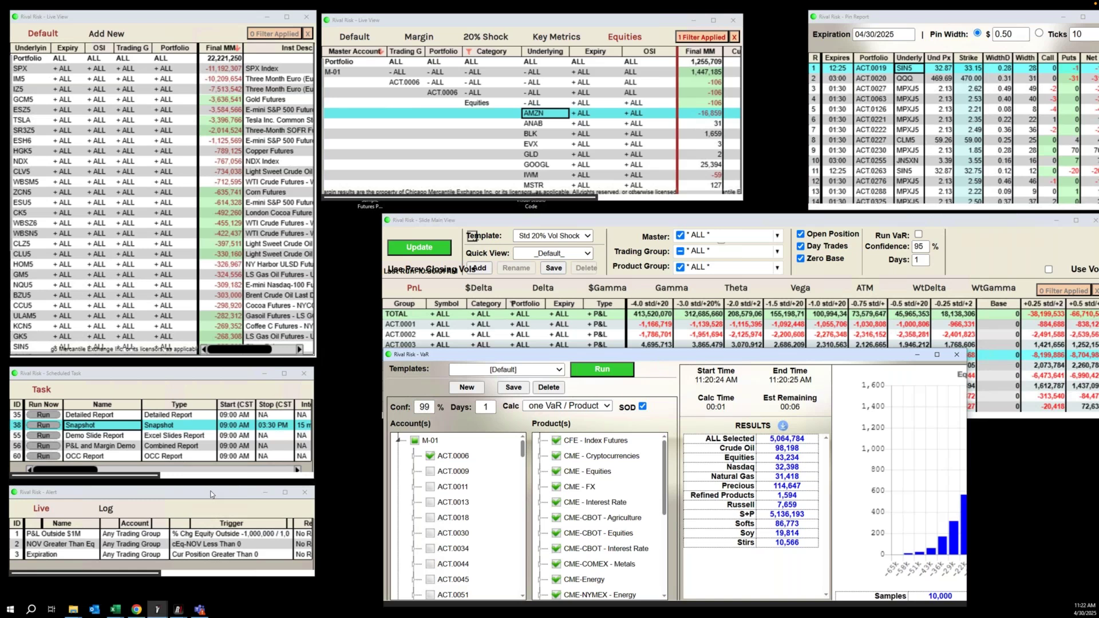
- Bring the Alert window over the other windows, start a new alert, and enlarge the window to show the whole form
drag(210, 493, 504, 281)
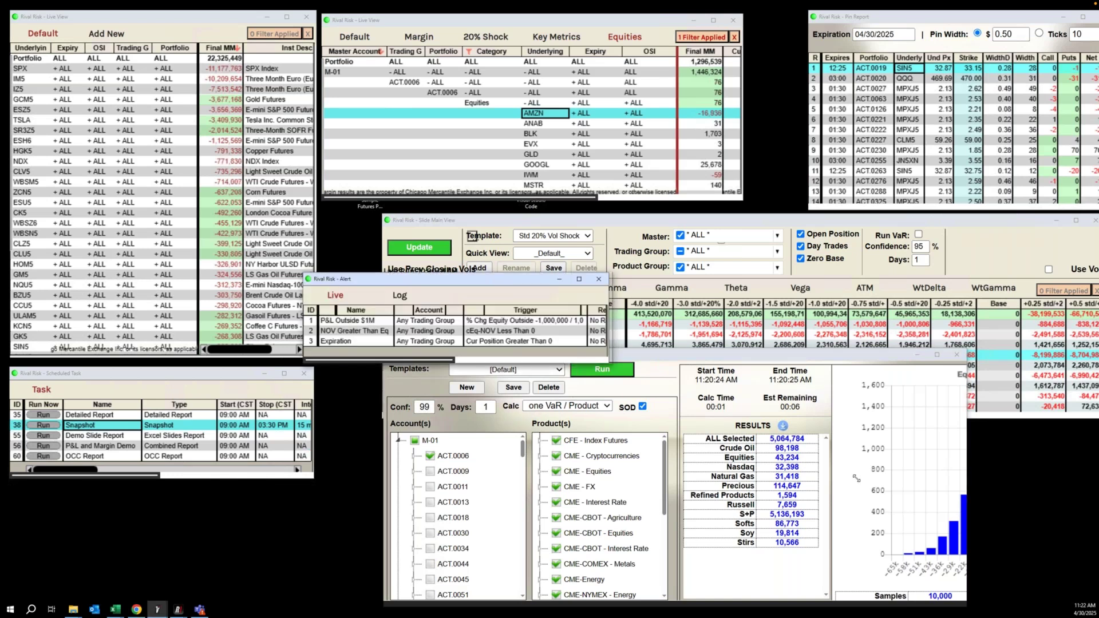
drag(878, 493, 892, 503)
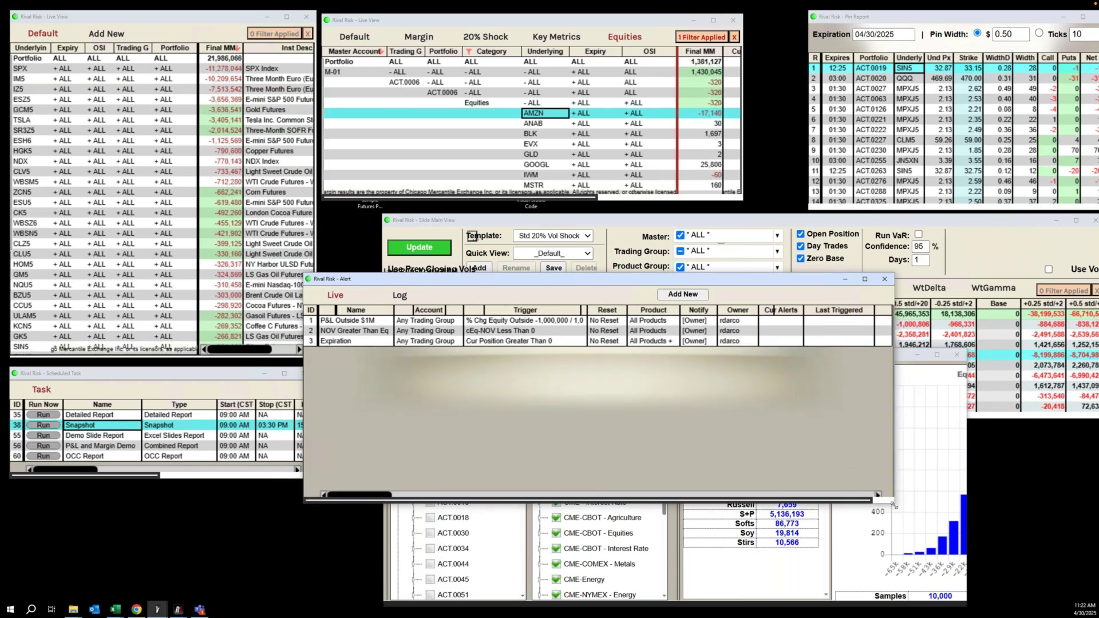
click(683, 294)
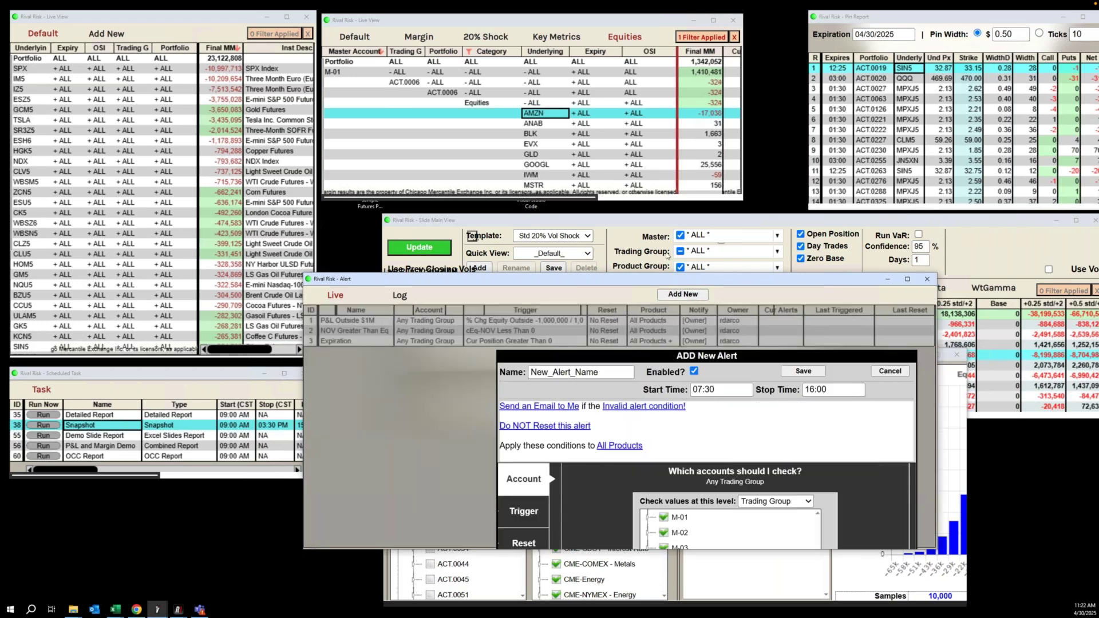
drag(744, 278, 619, 179)
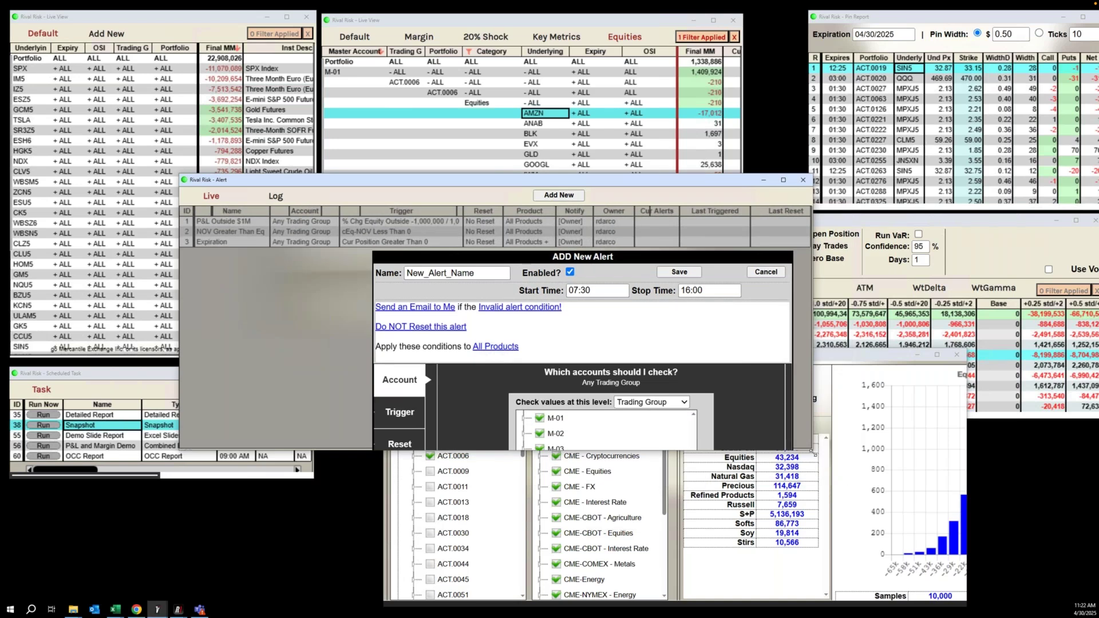
drag(825, 472, 883, 546)
- Name the new alert Demo and review the levels at which accounts can be checked, keeping Trading Group
drag(486, 275, 392, 273)
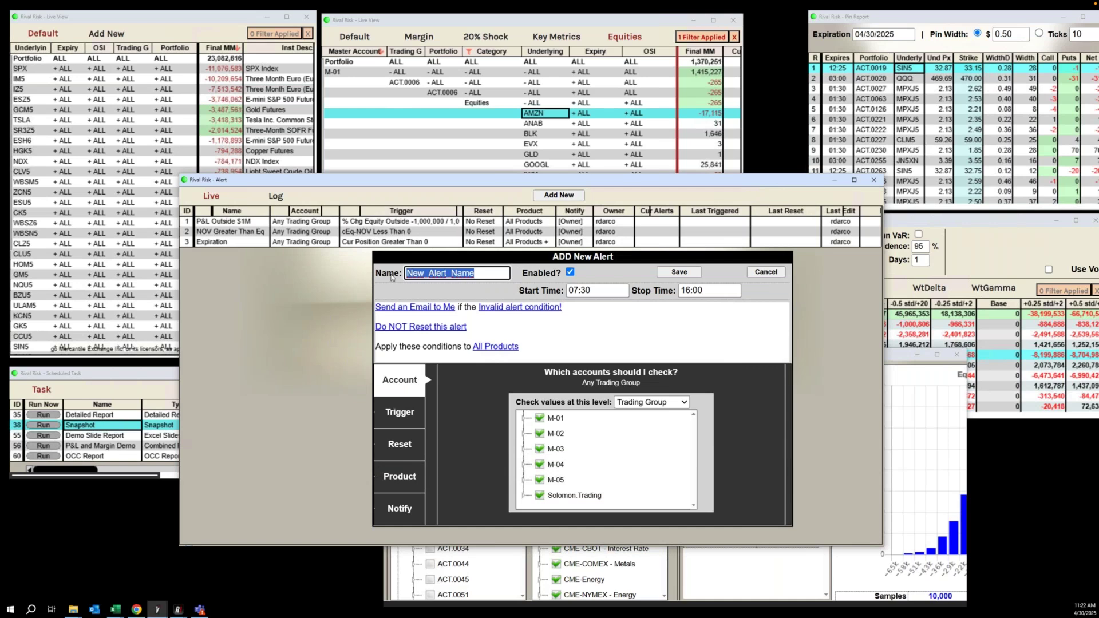
text(Demo)
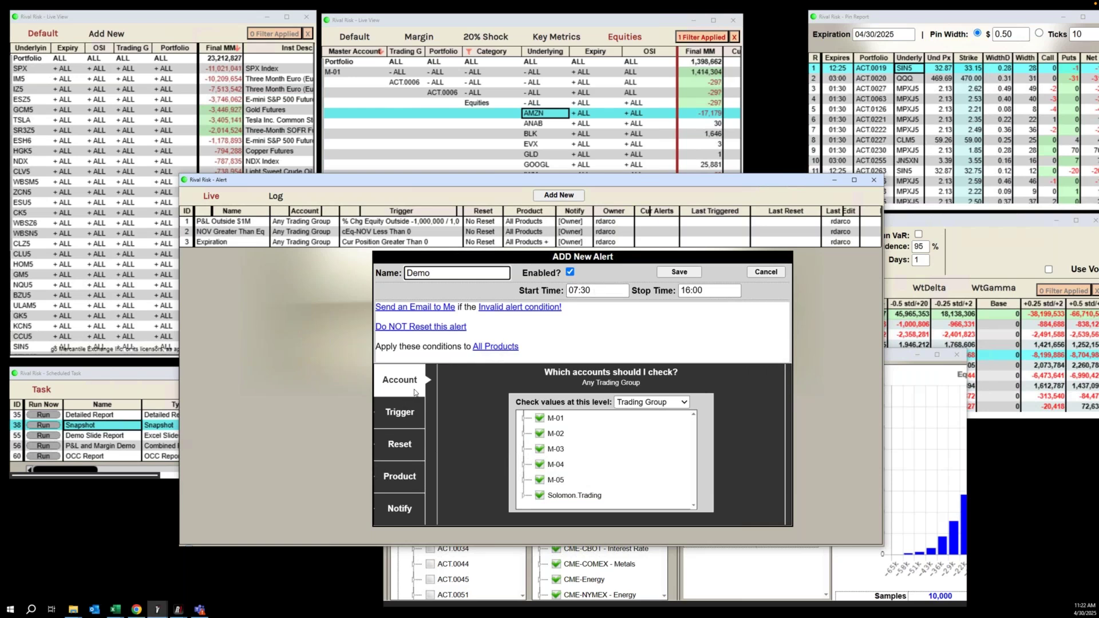
click(669, 404)
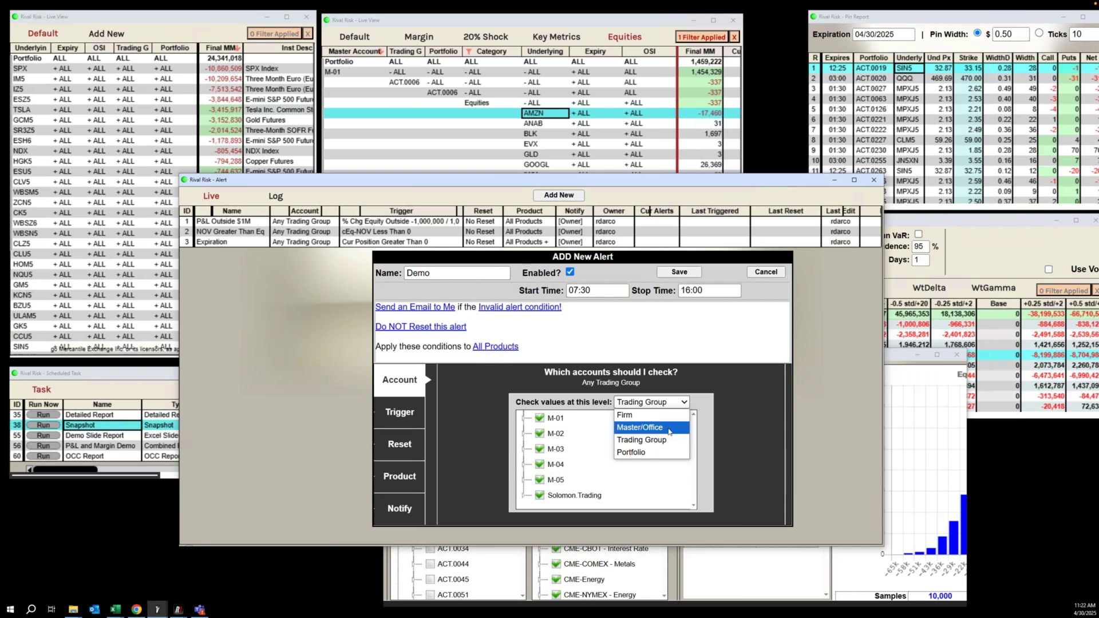
click(720, 417)
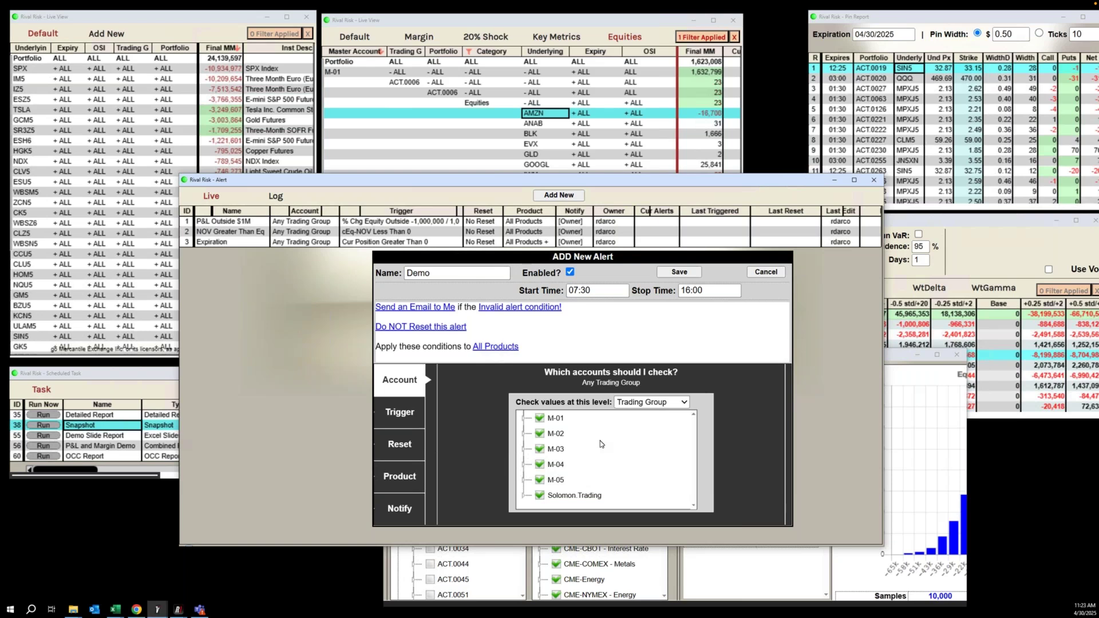
- Review the data columns available for the Demo alert's trigger
click(400, 414)
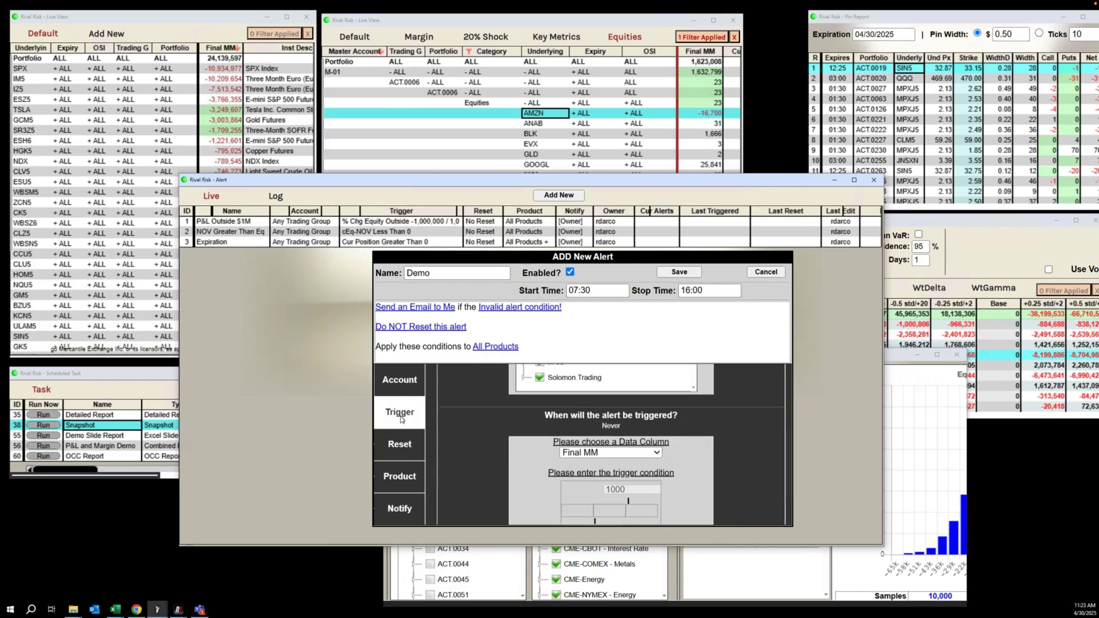
click(634, 410)
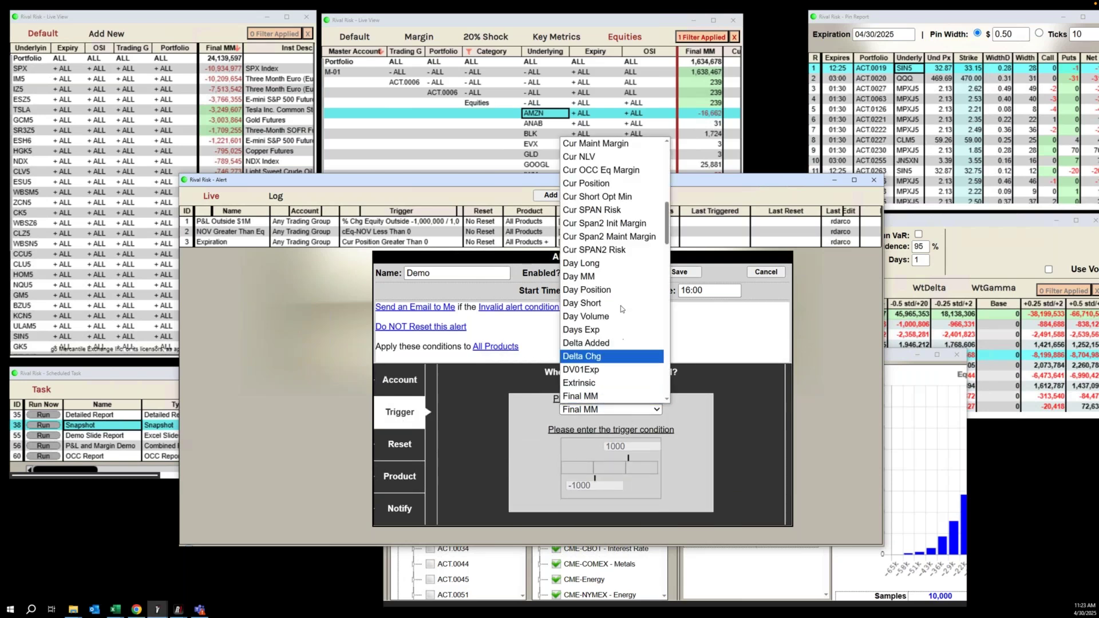
scroll(622, 308, up, 3)
scroll(622, 309, up, 5)
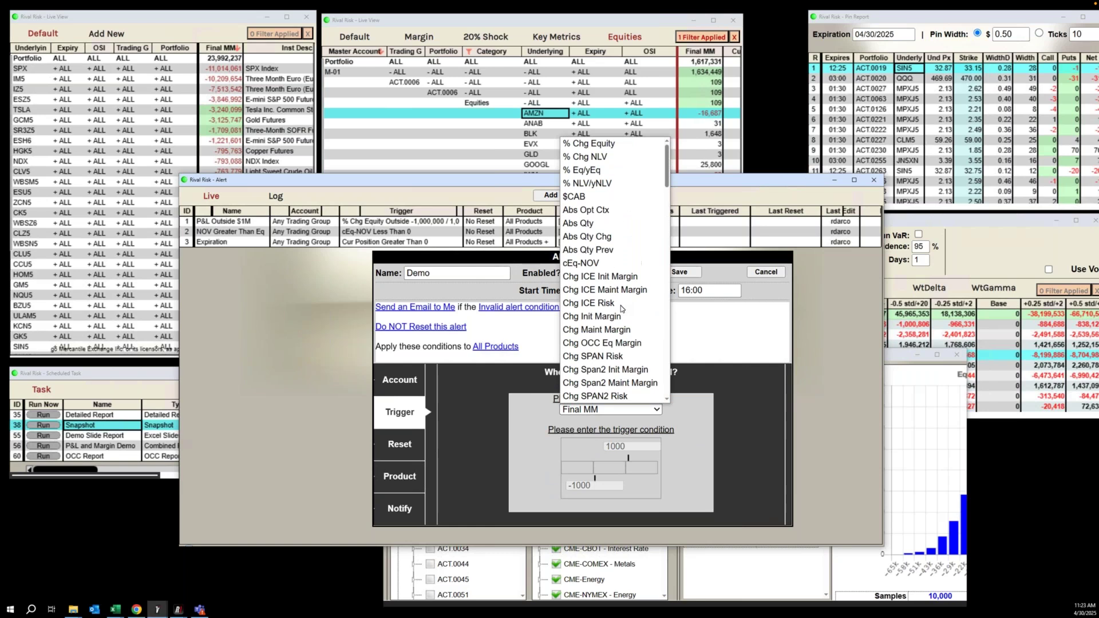
scroll(622, 308, down, 7)
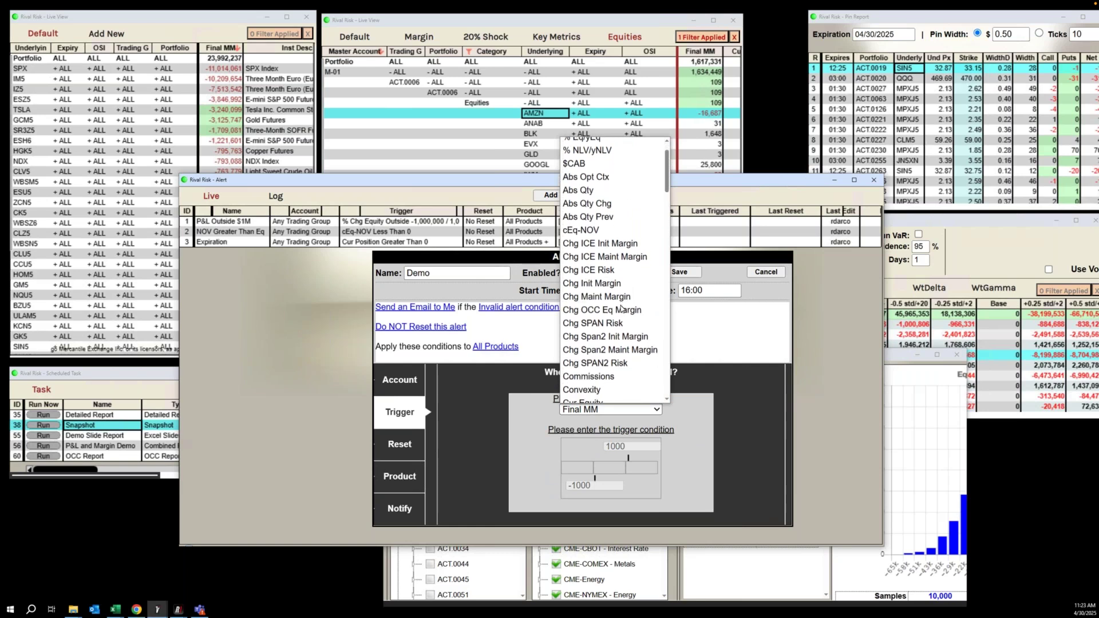
scroll(622, 309, down, 4)
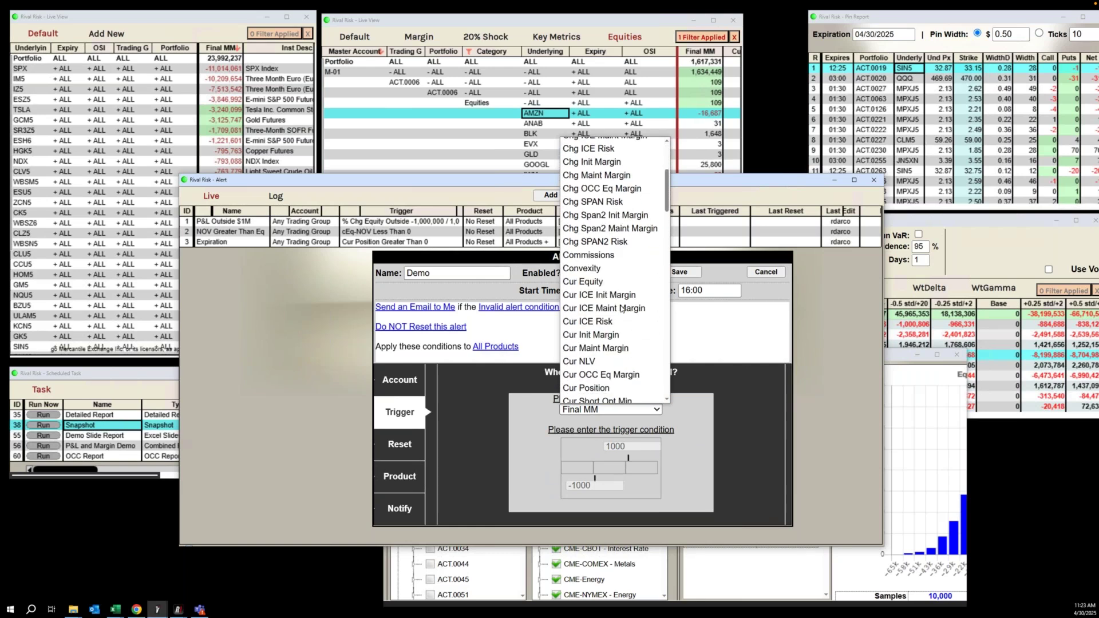
scroll(622, 309, down, 5)
click(654, 466)
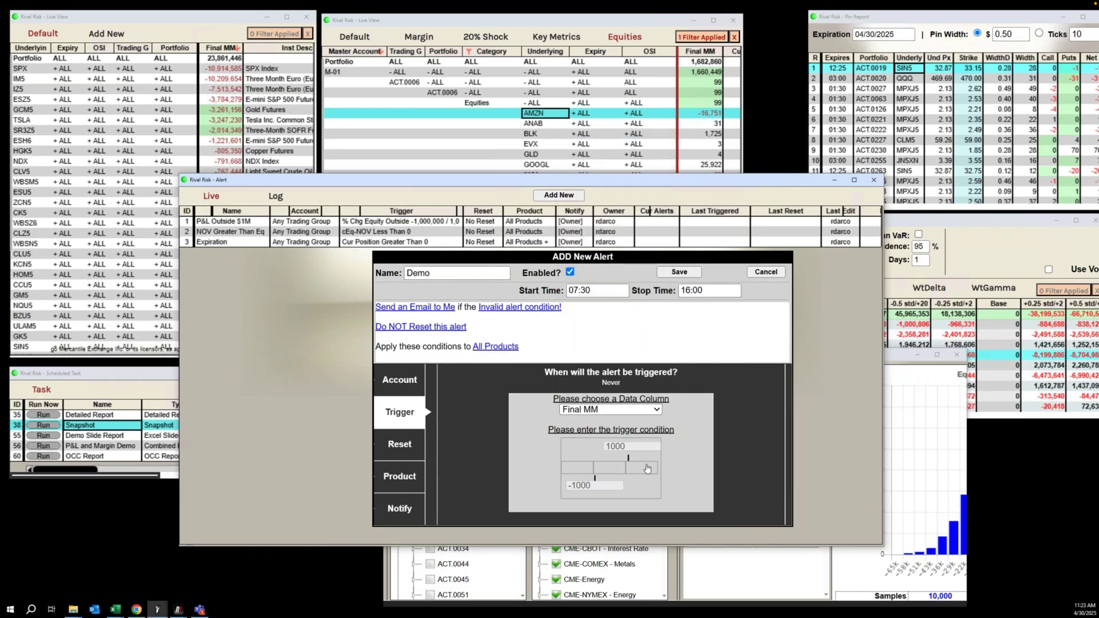
- Trigger the Demo alert when Final MM is outside -100000 and 1000000
click(646, 469)
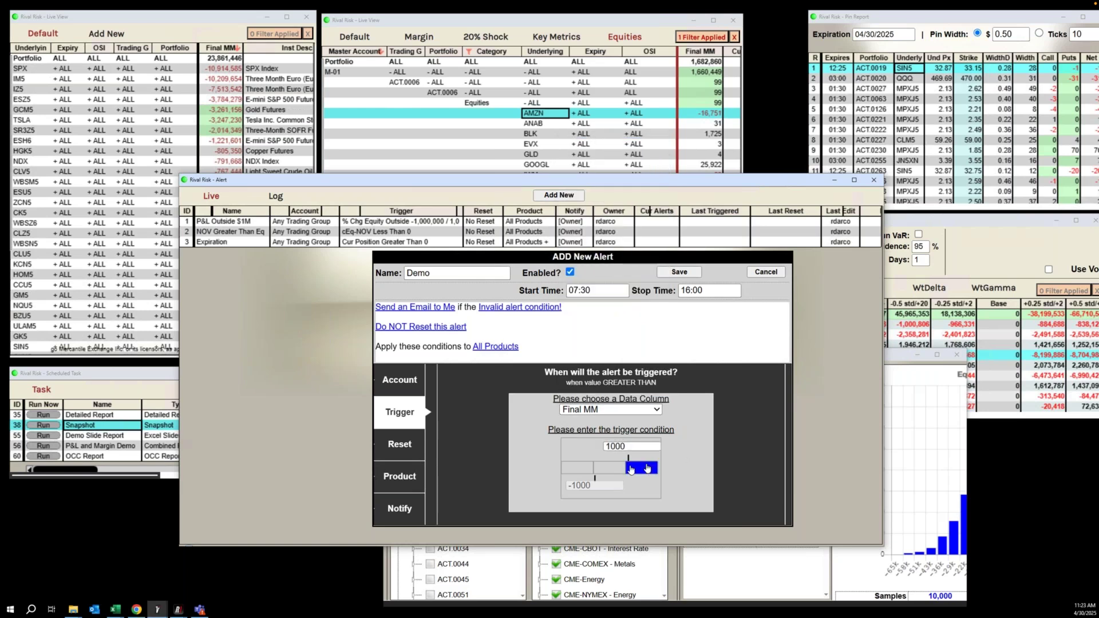
click(582, 476)
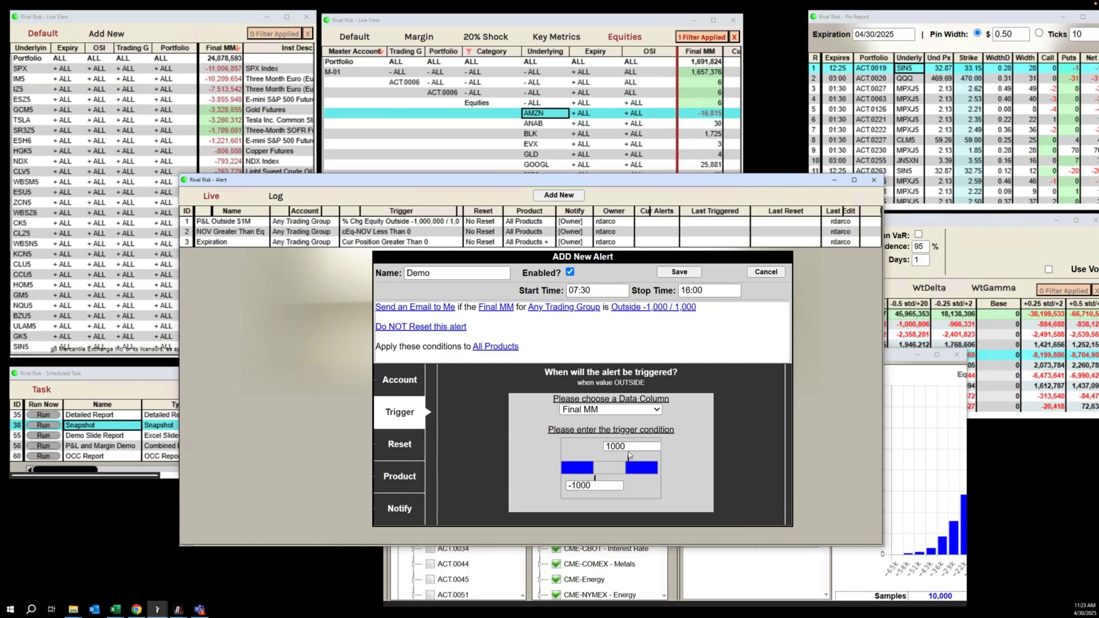
click(628, 446)
text(000)
click(601, 485)
text(00)
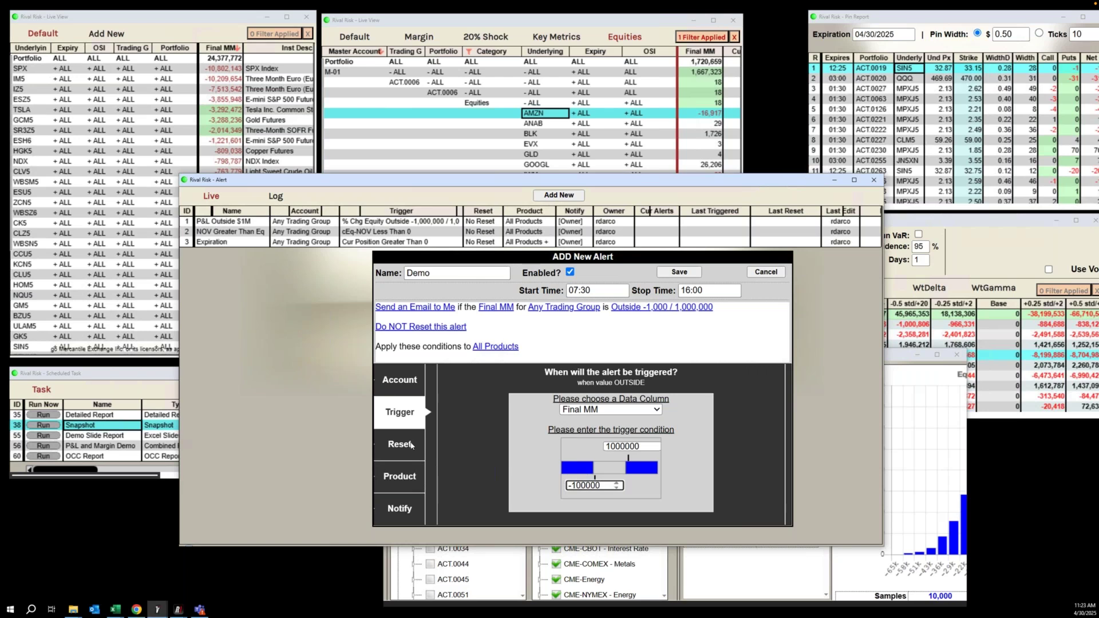
- Review the alert's reset settings and product categories, and limit it to contracts expiring in 7 days or less
click(410, 445)
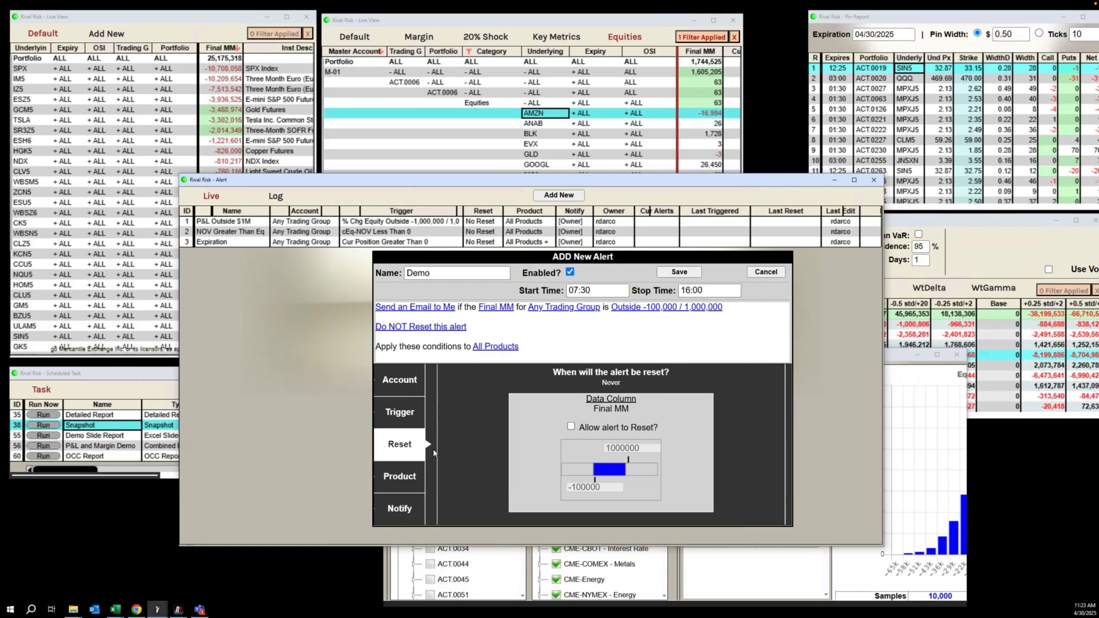
click(407, 477)
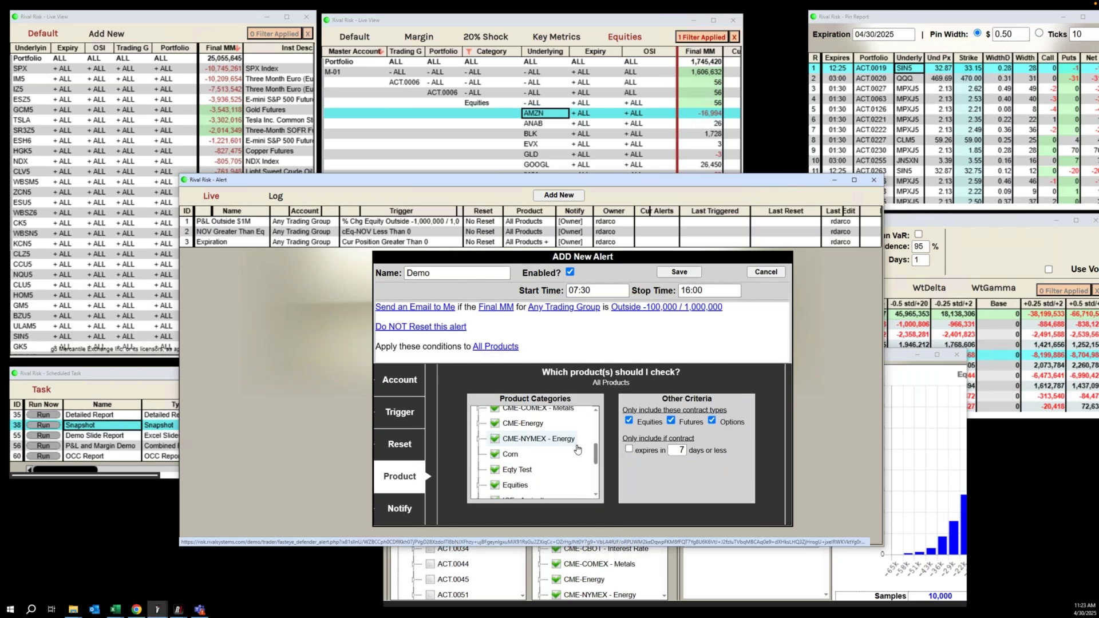
scroll(576, 449, down, 1)
scroll(576, 449, up, 5)
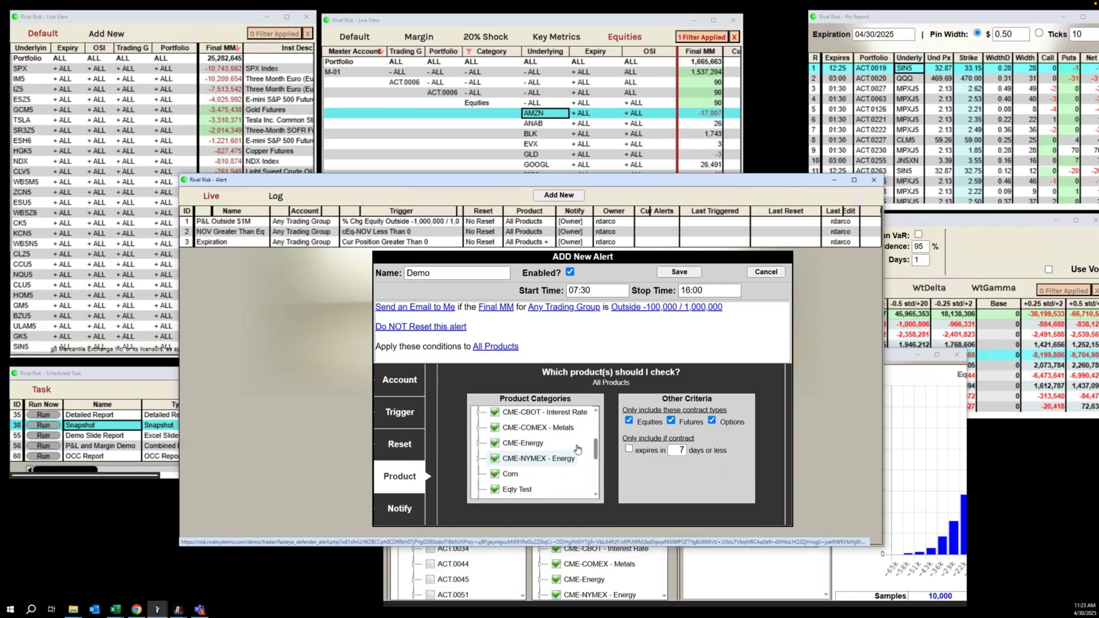
scroll(576, 449, down, 4)
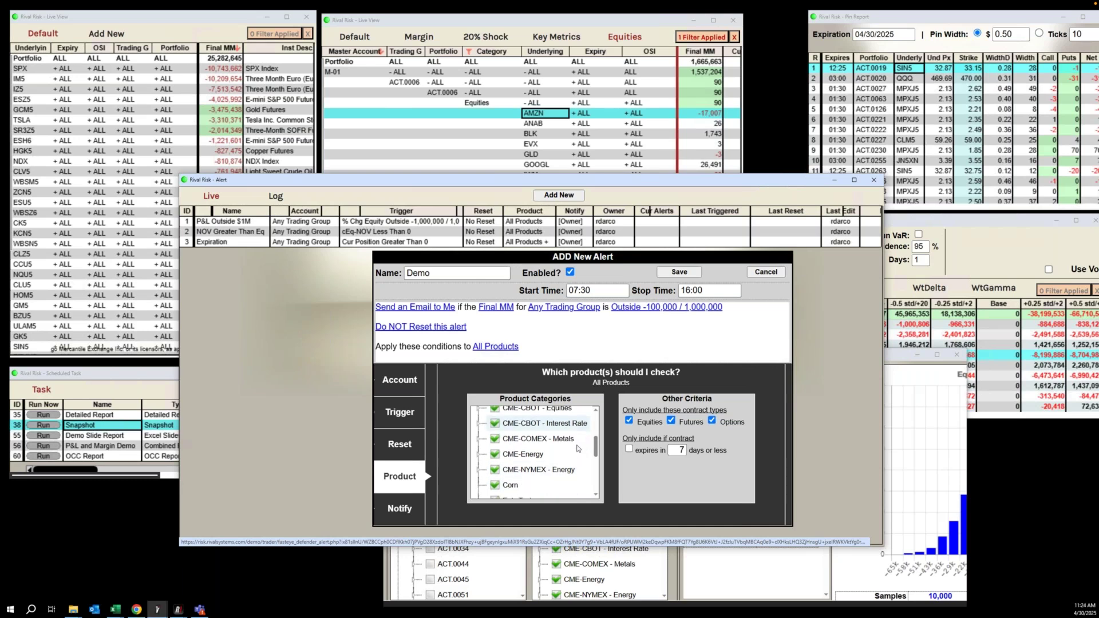
scroll(577, 449, down, 2)
scroll(577, 449, down, 2)
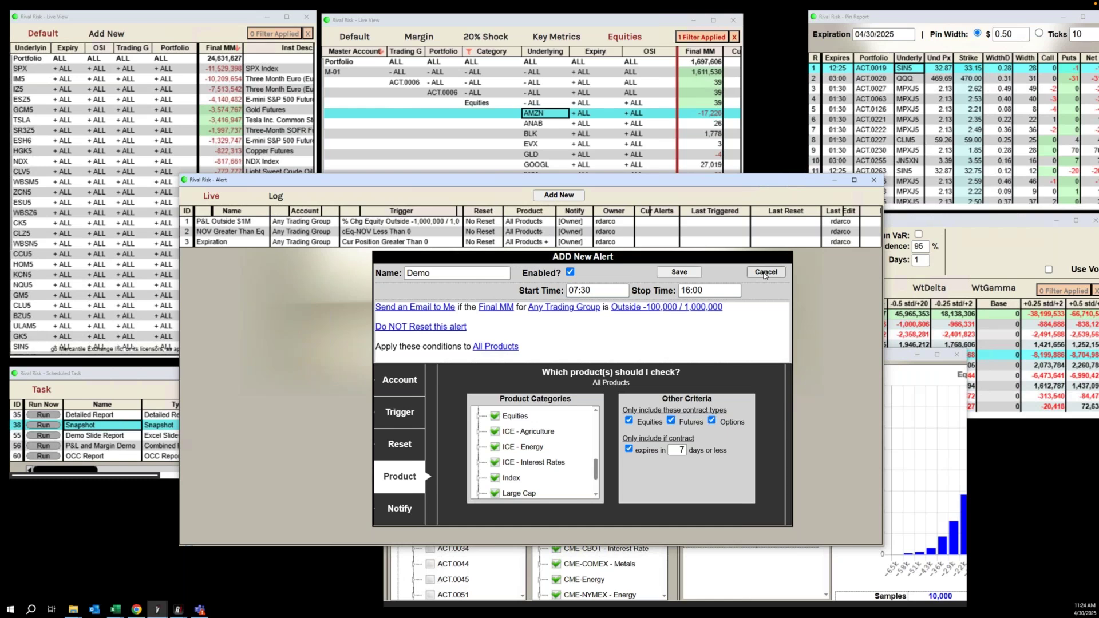
- Review who can be notified by the Demo alert, and discard the new alert
click(404, 509)
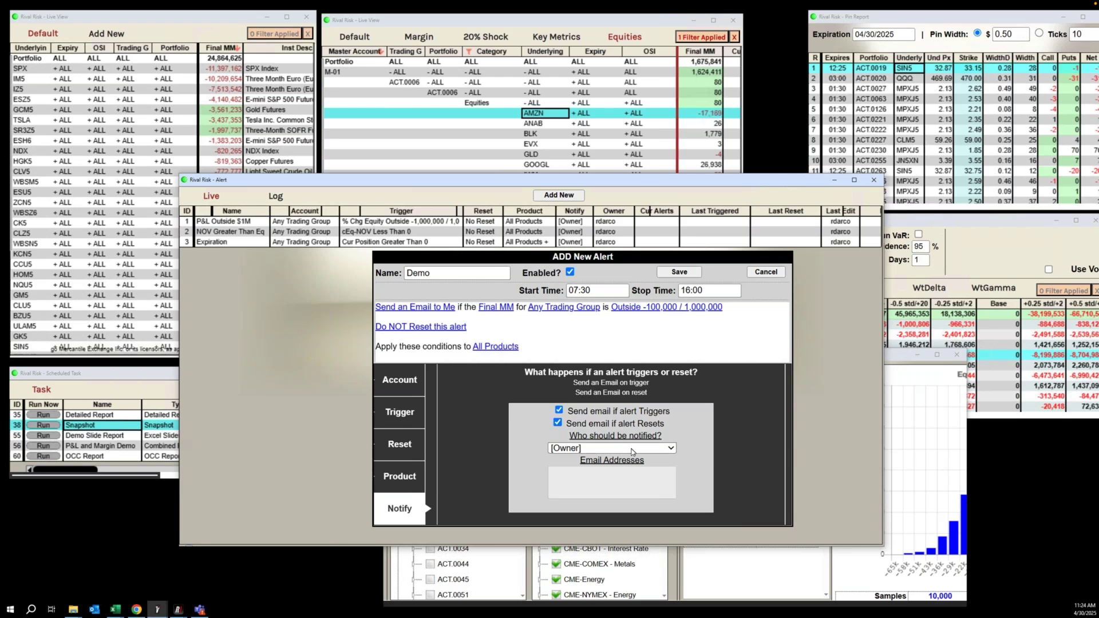
click(632, 452)
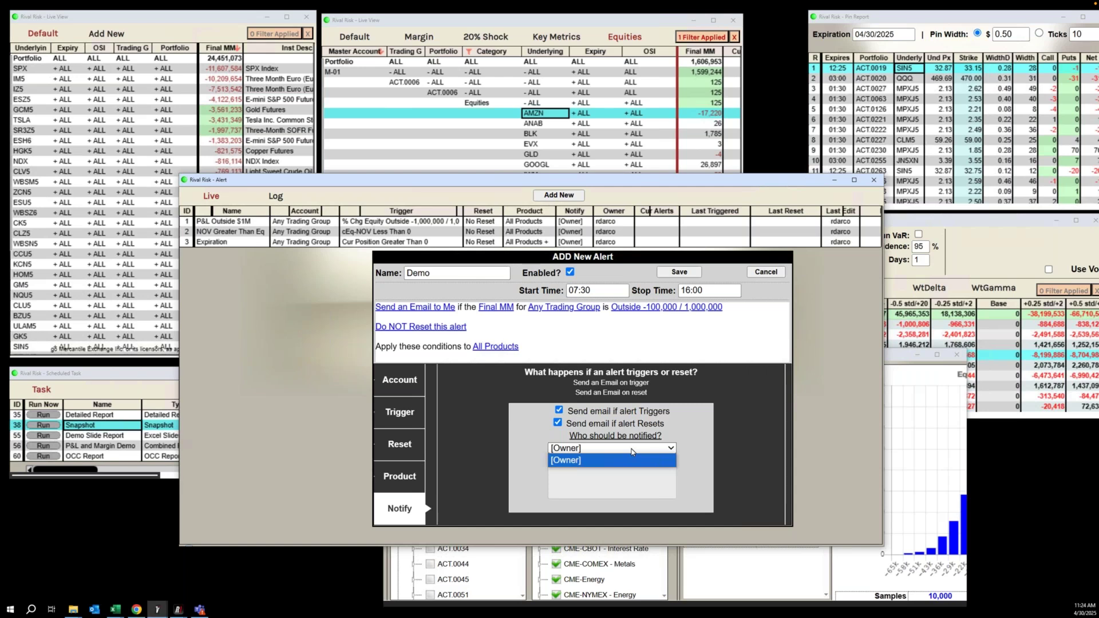
click(773, 270)
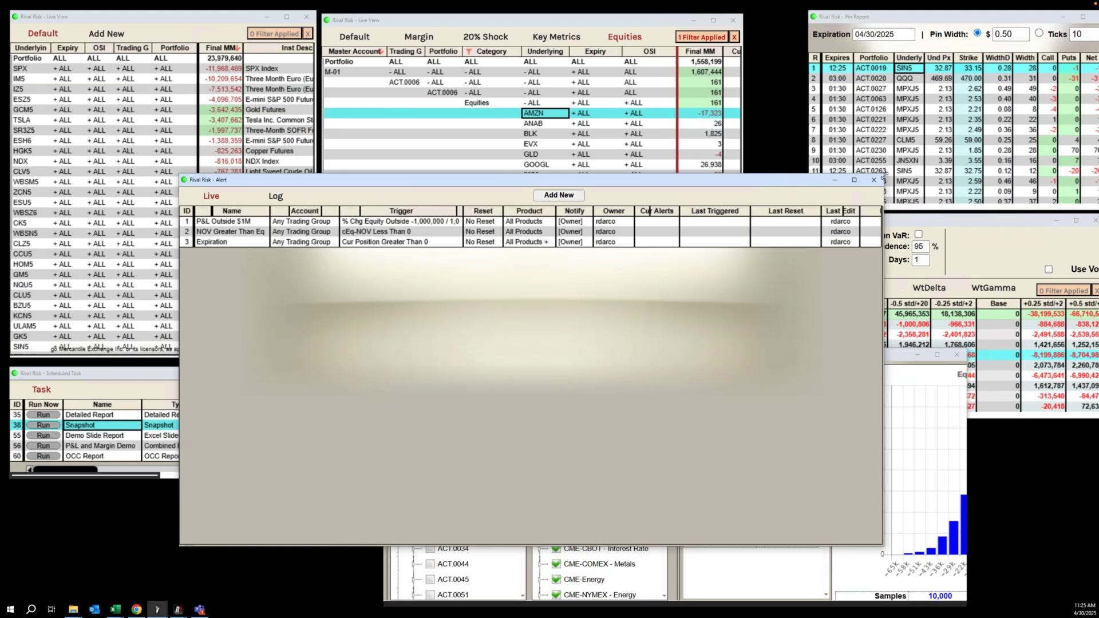
- Shrink the Alert window and return it to its place below the Scheduled Task window
drag(882, 177, 880, 179)
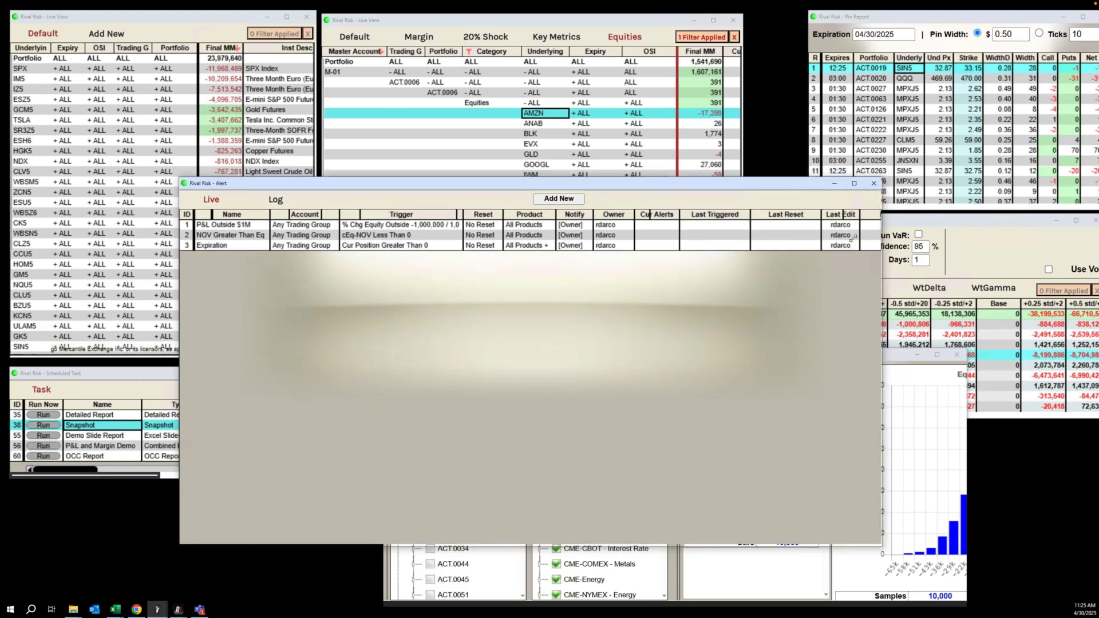
drag(851, 238, 779, 457)
drag(699, 465, 527, 504)
drag(608, 583, 355, 575)
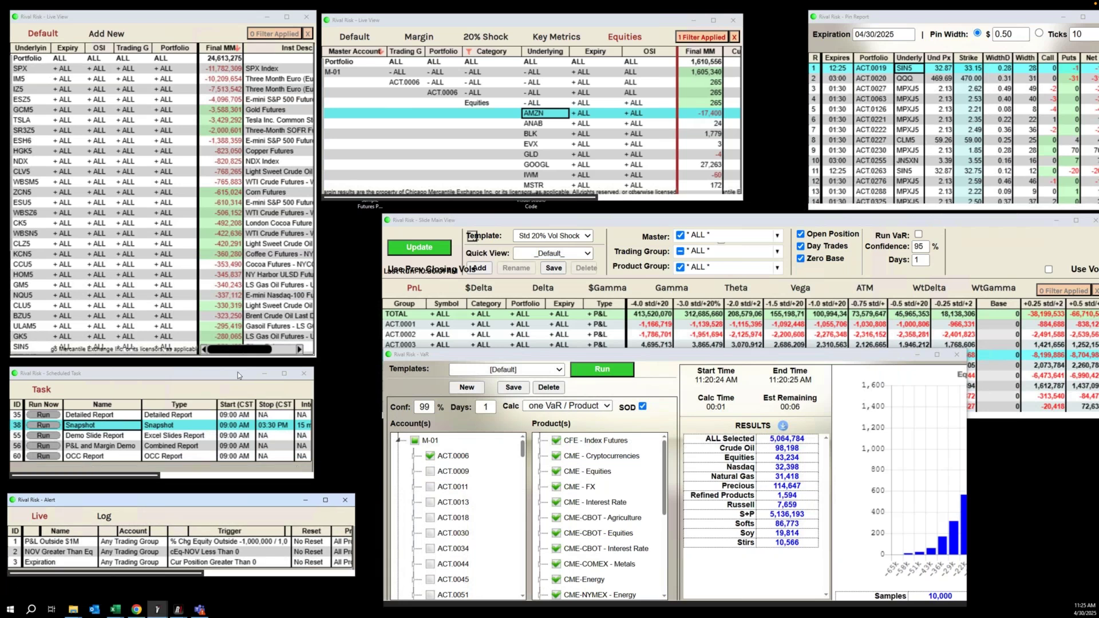
- Move the Scheduled Task window over the Slide and VaR windows, enlarge it, and start a new scheduled task
drag(238, 372, 575, 194)
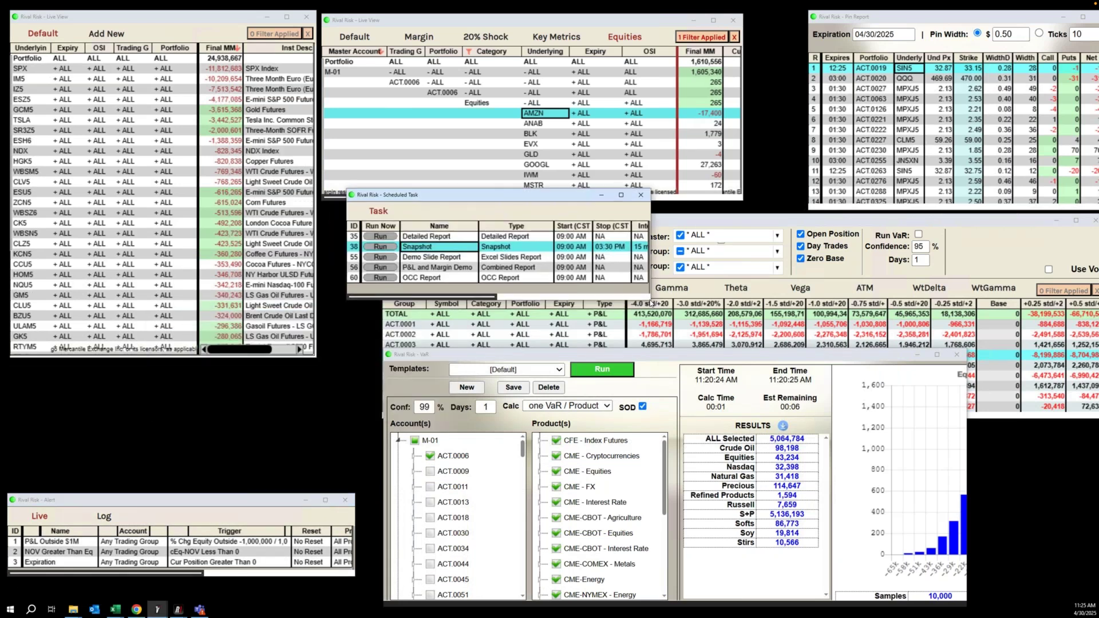
drag(650, 301, 918, 462)
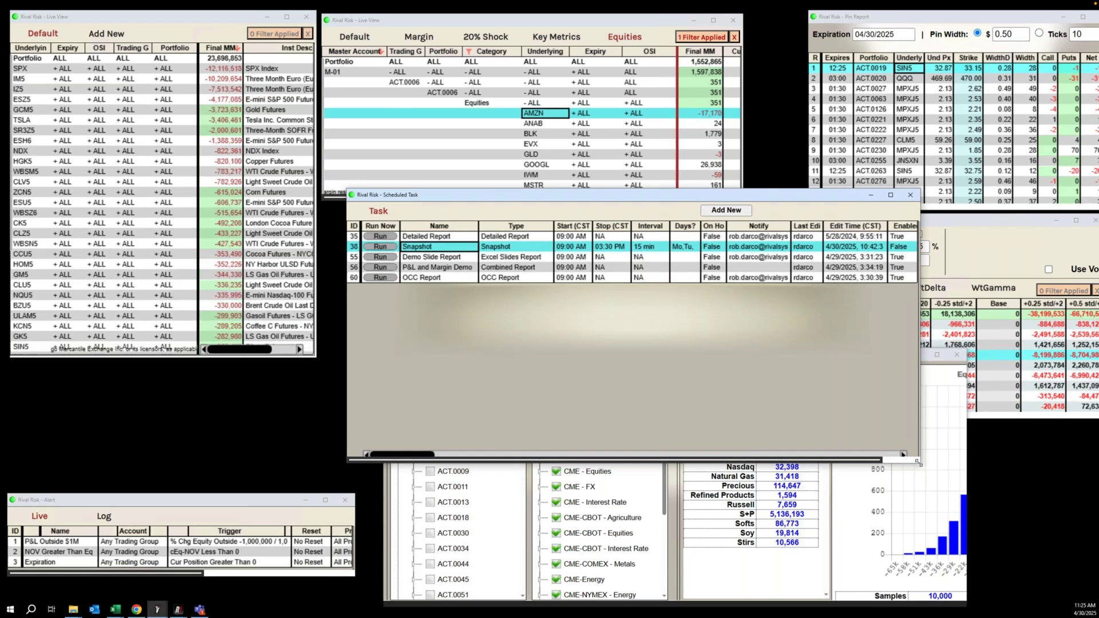
drag(918, 462, 994, 505)
click(725, 210)
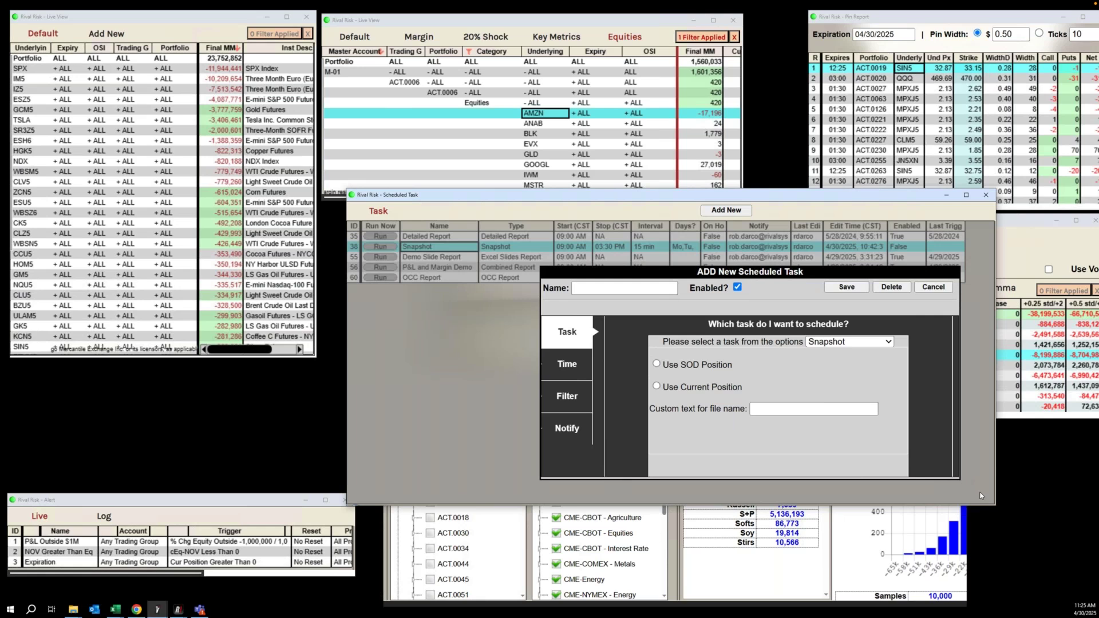
drag(994, 505, 1001, 545)
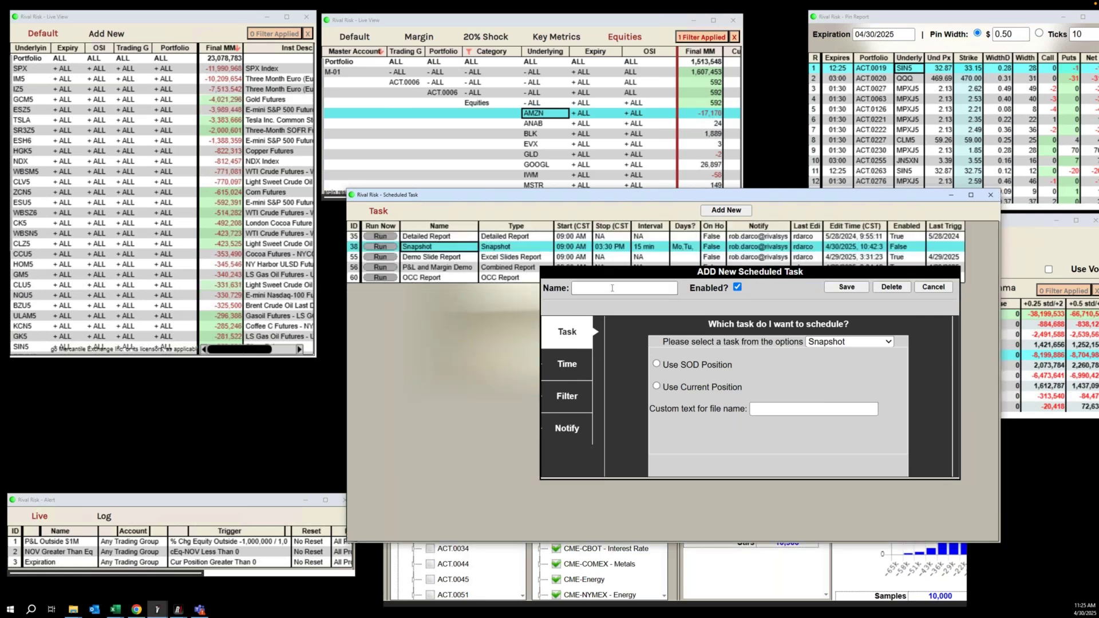
- Review the task types that can be scheduled and choose Excel Slides Report for the new task
click(864, 342)
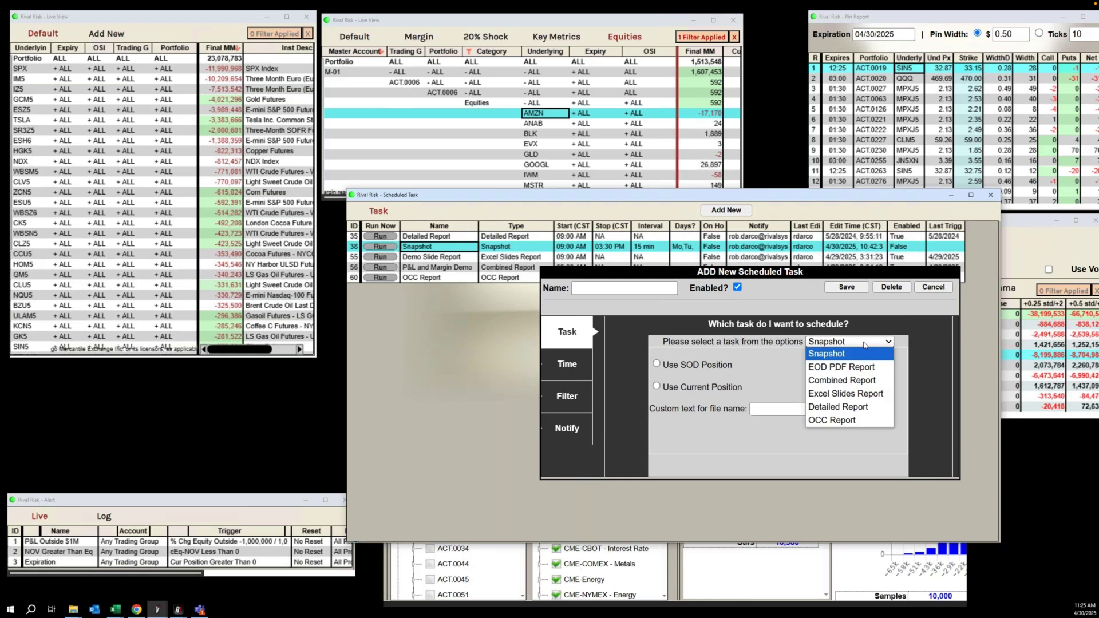
click(846, 354)
click(858, 343)
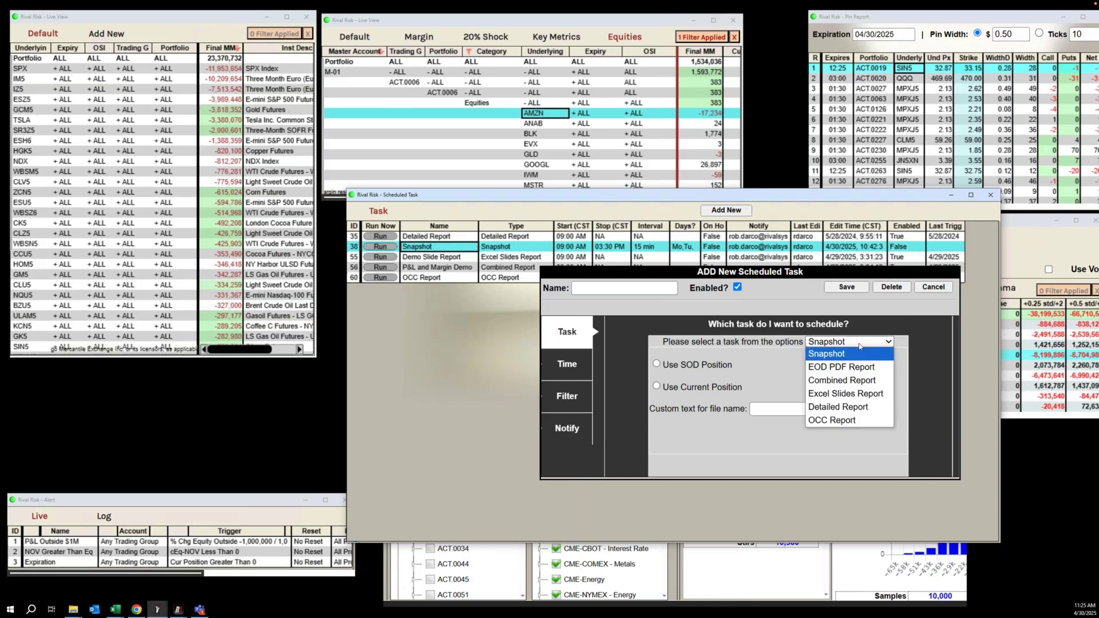
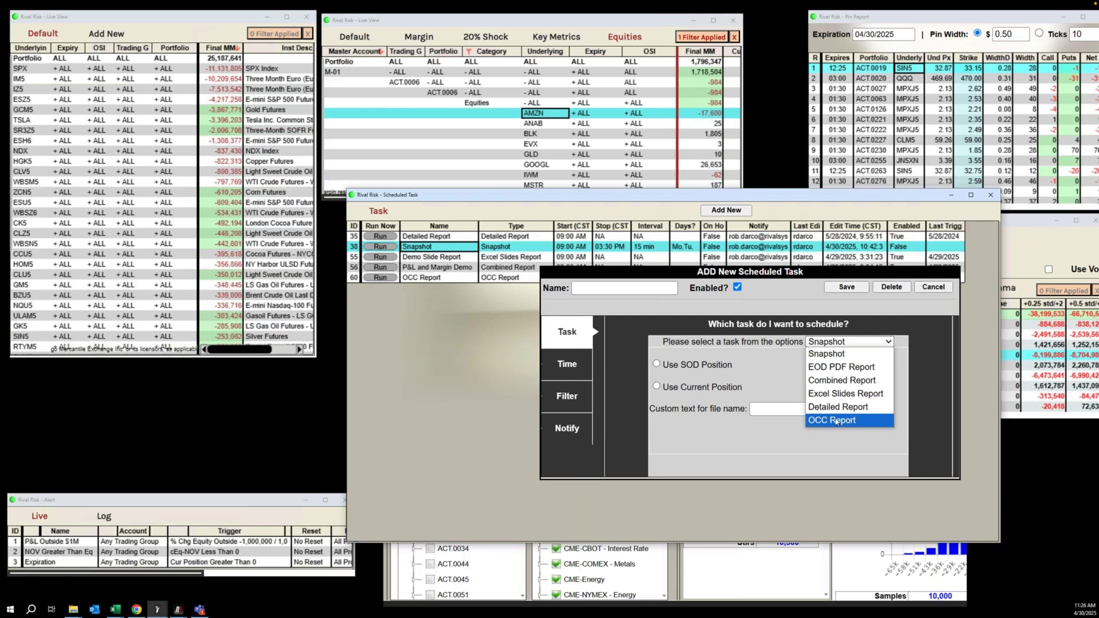
click(835, 394)
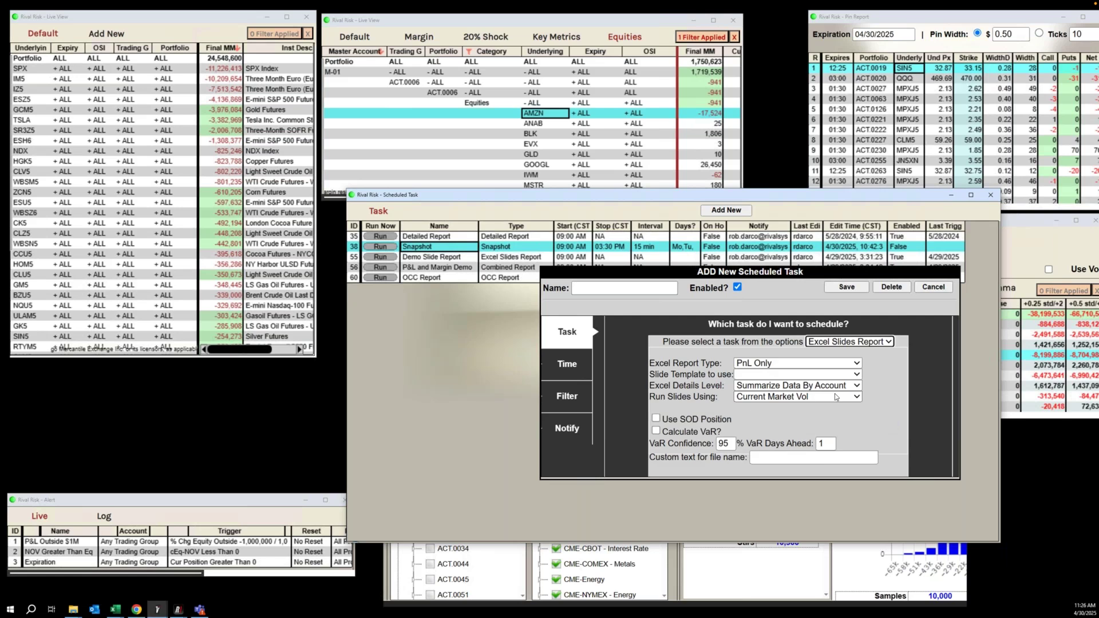
- Review the Excel Slides Report options for report type, slide template, details level and slide volatility, using the _Default_ slide template
click(816, 364)
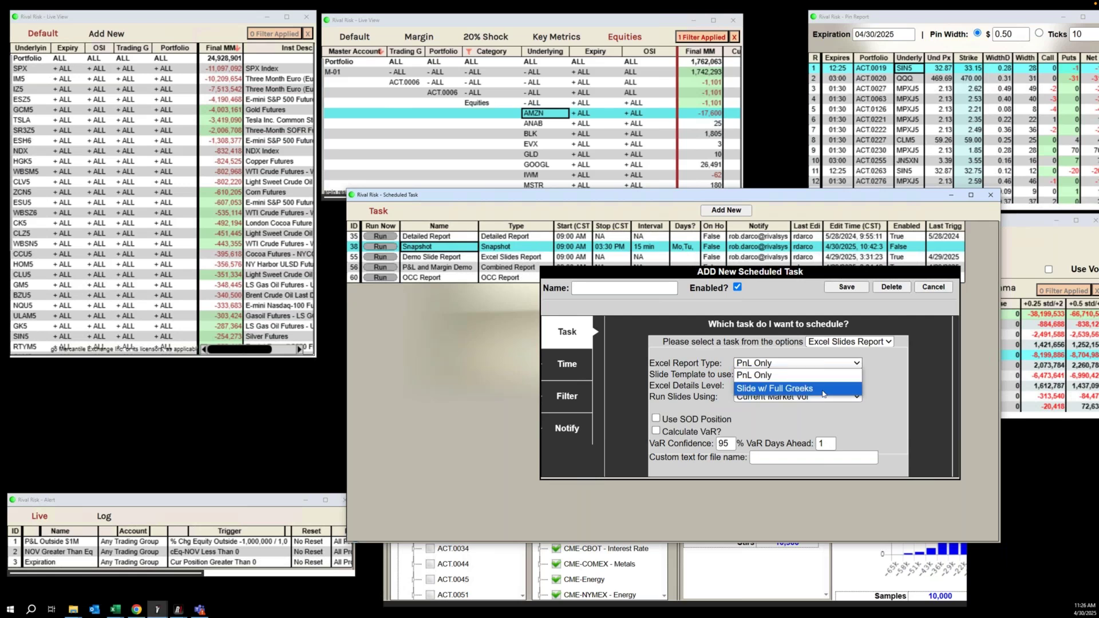
click(884, 382)
click(849, 375)
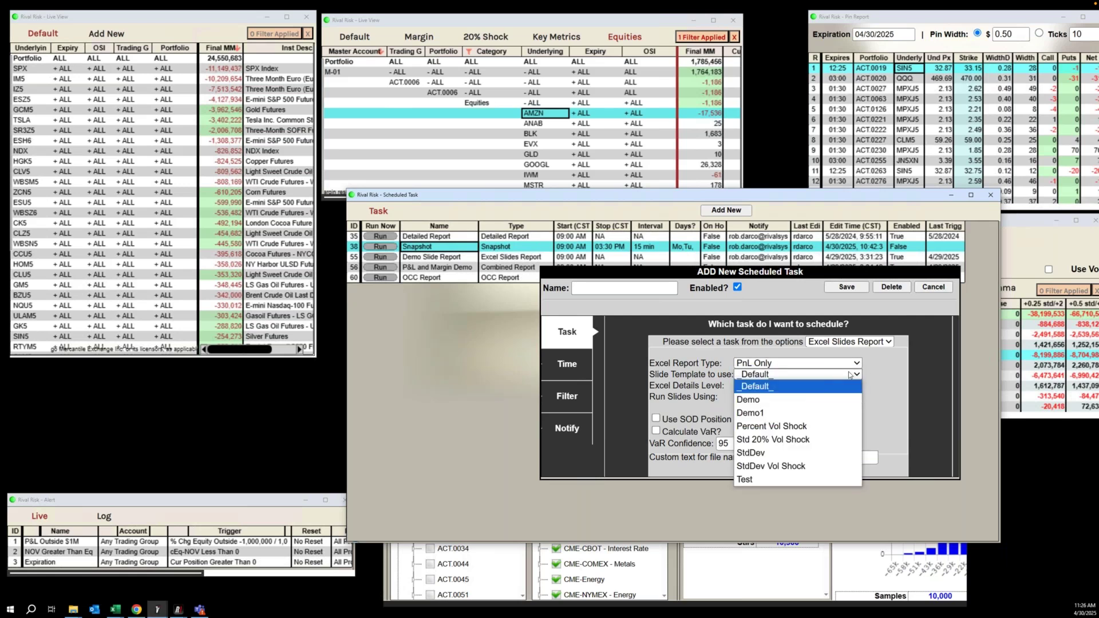
click(879, 403)
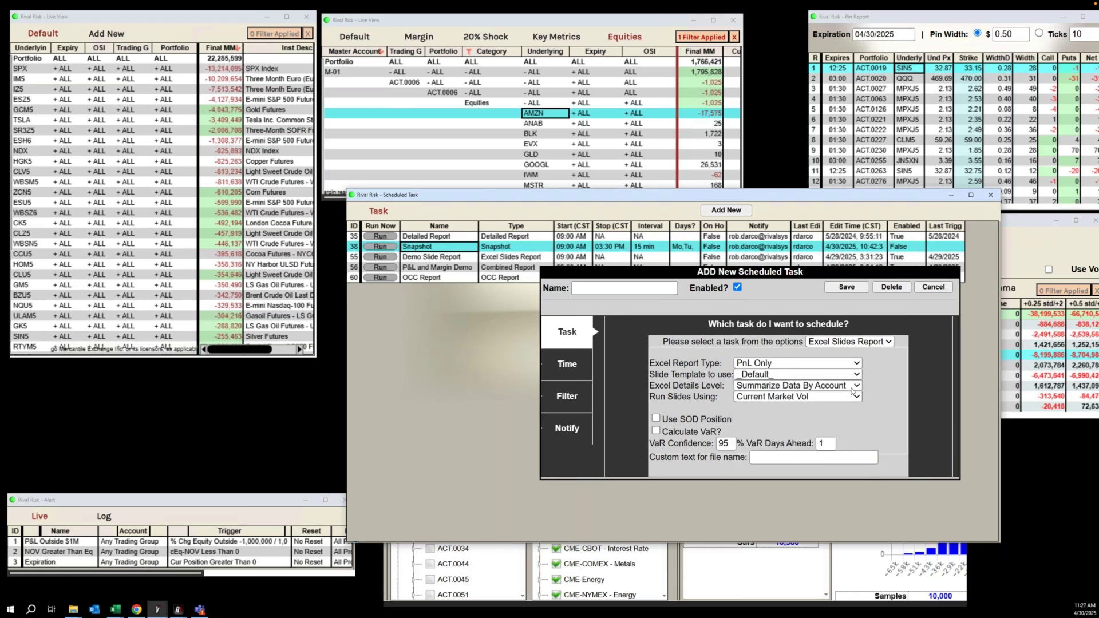
click(854, 389)
click(877, 399)
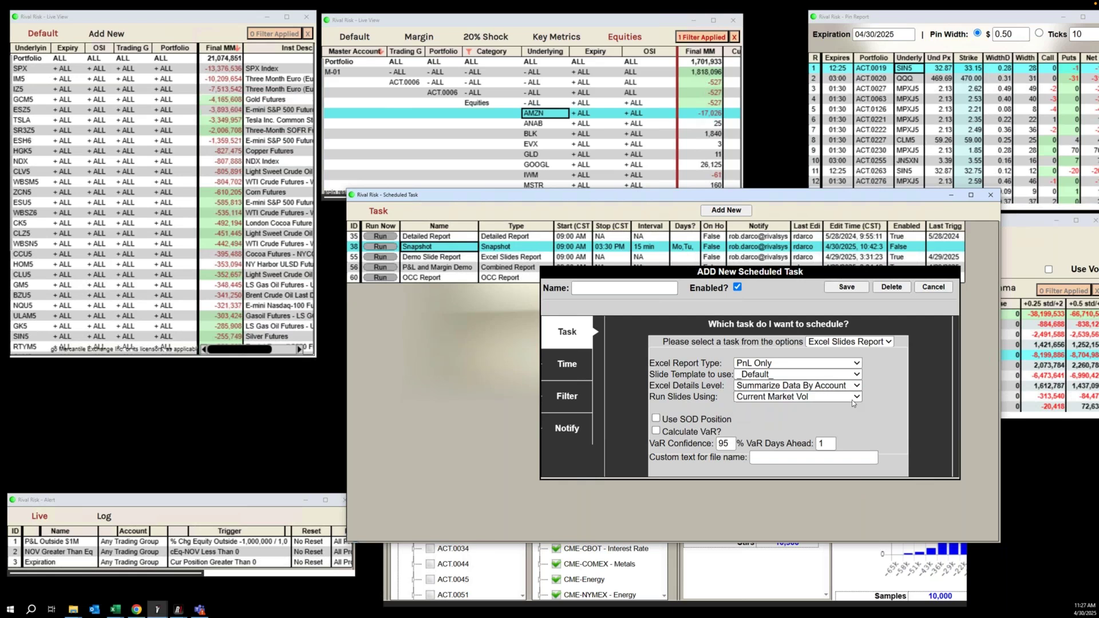
click(857, 399)
click(874, 420)
click(725, 445)
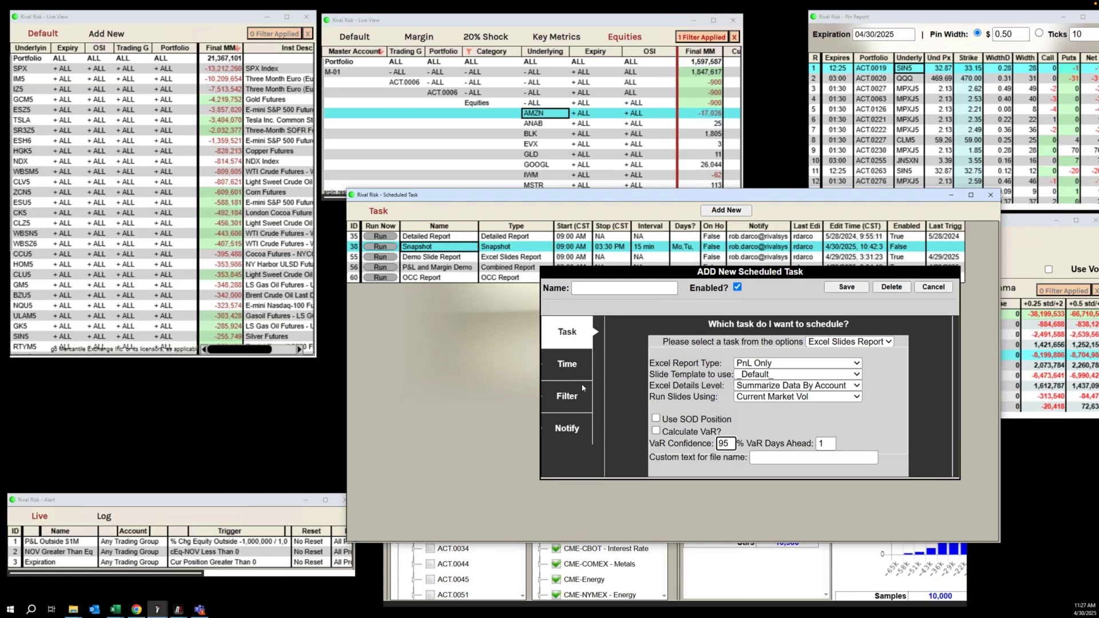
- Set the new task to a recurring run on Monday through Friday
click(572, 368)
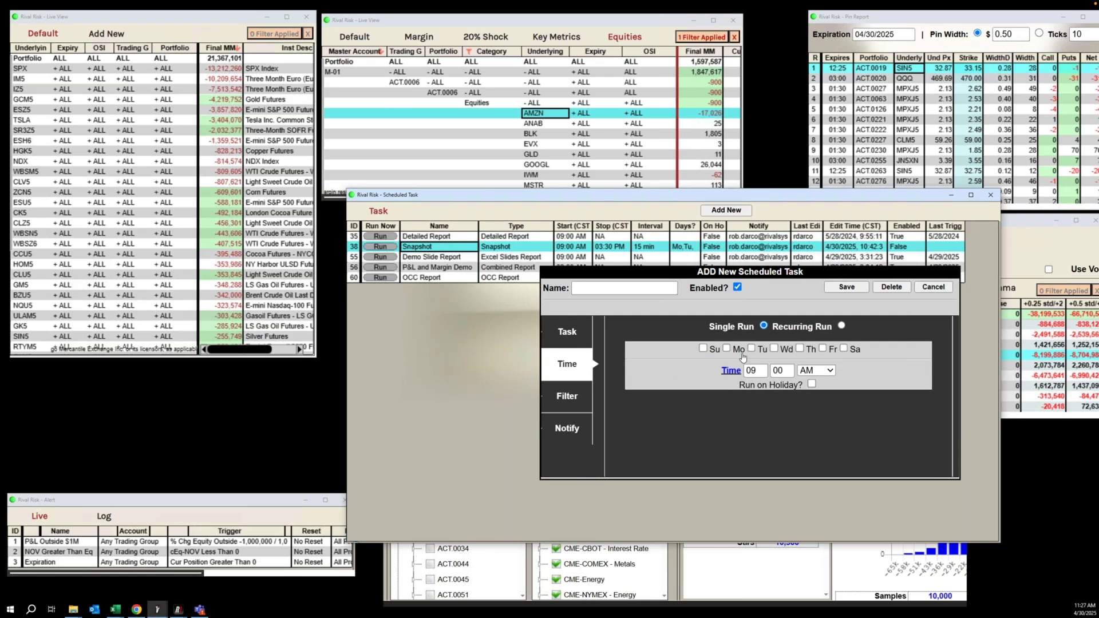
click(841, 327)
click(726, 348)
click(751, 348)
click(774, 348)
click(799, 348)
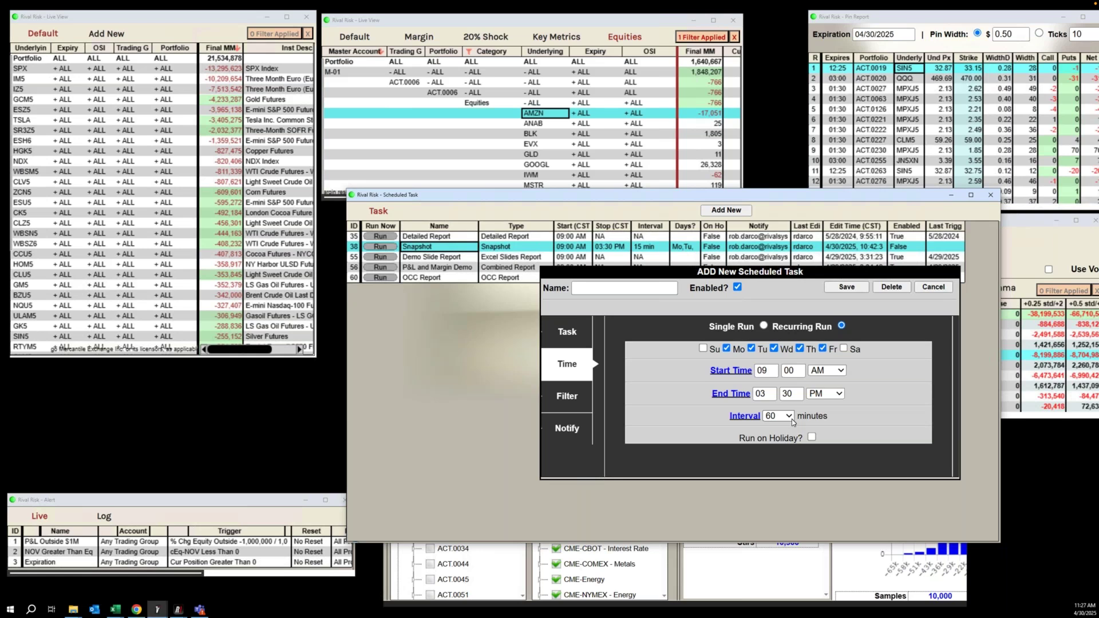
- Review the new task's account filter and report delivery options, and discard the task
click(561, 399)
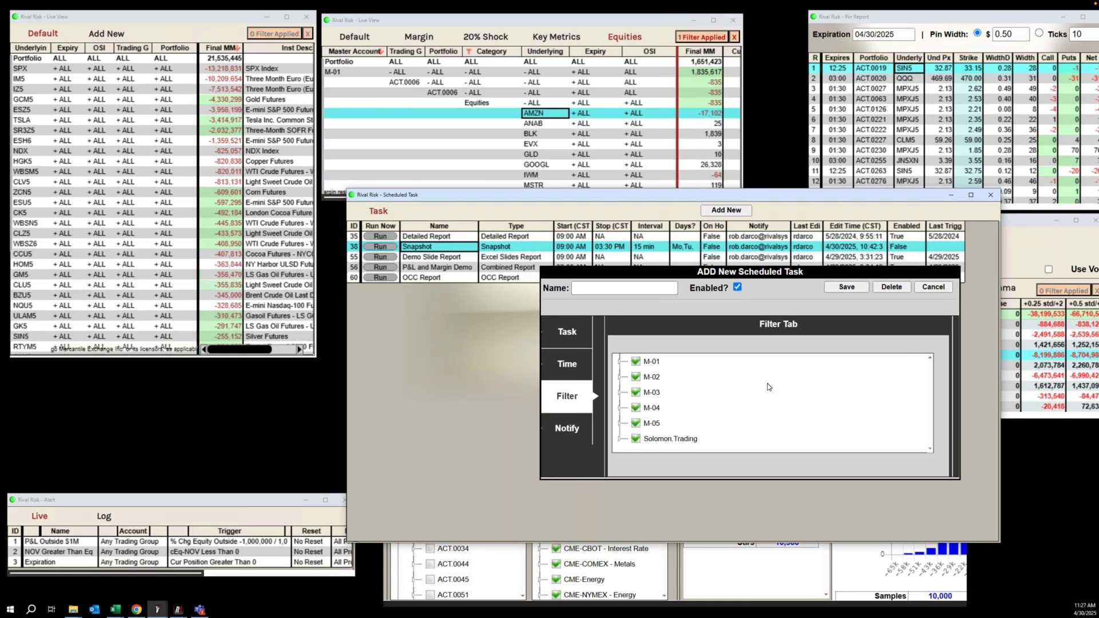
click(568, 428)
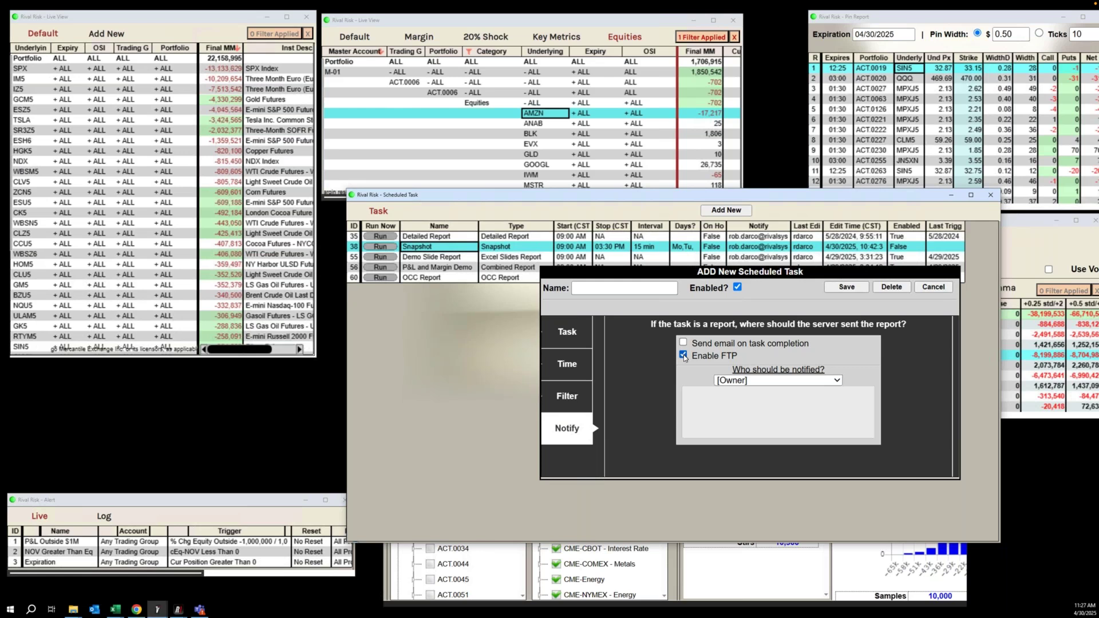
click(931, 287)
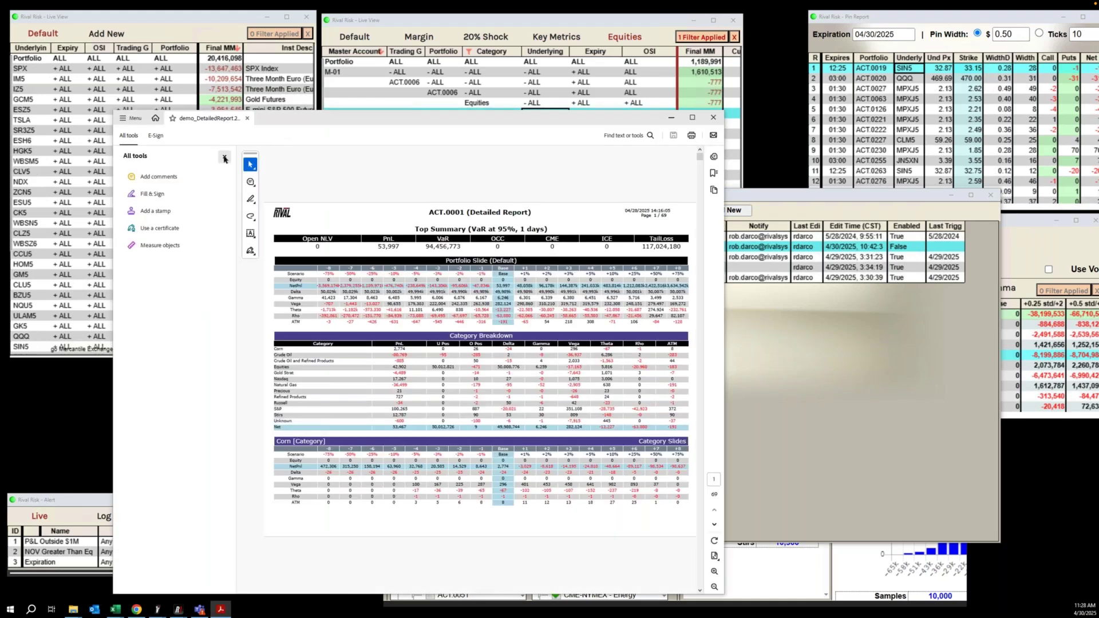
- Widen the demo Detailed Report PDF with its tools pane hidden, read through the category and product breakdowns, and close the report
click(225, 157)
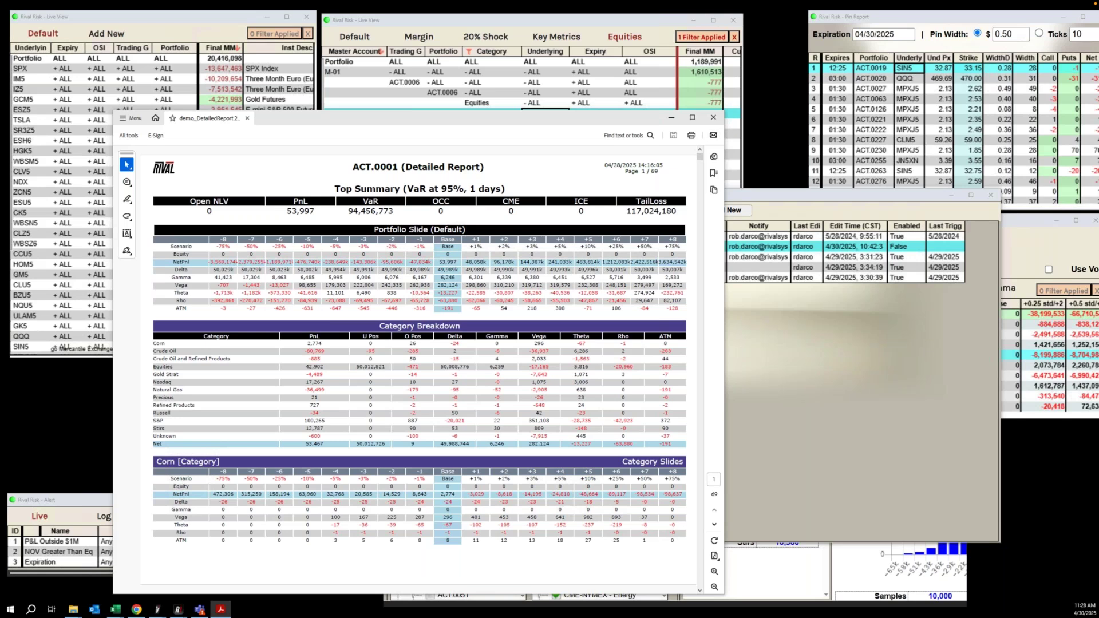
drag(725, 140, 897, 140)
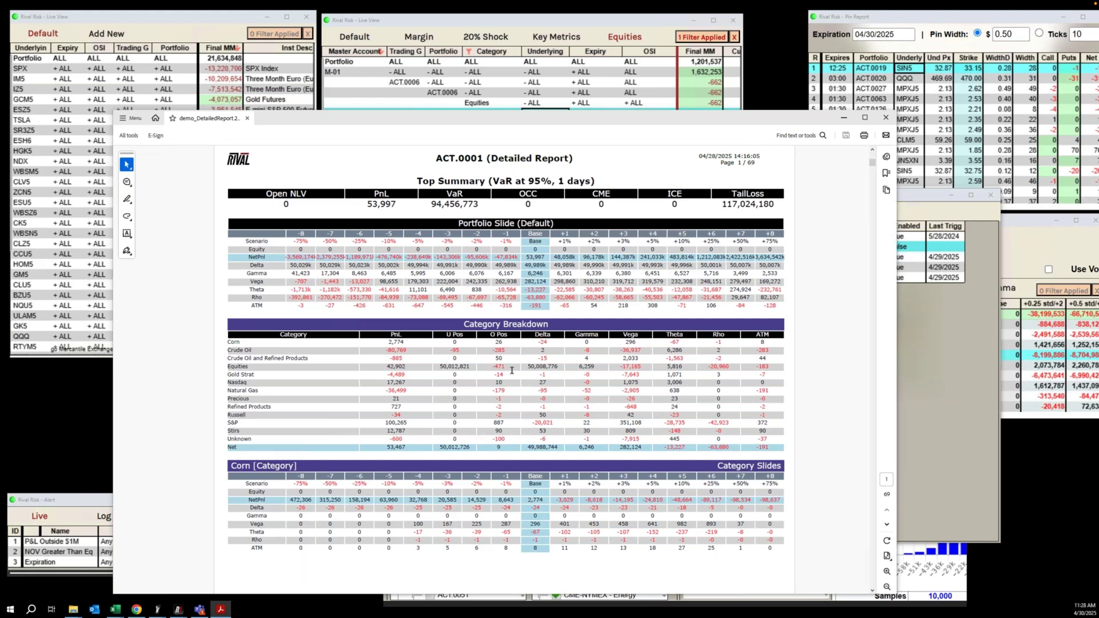
scroll(588, 417, down, 2)
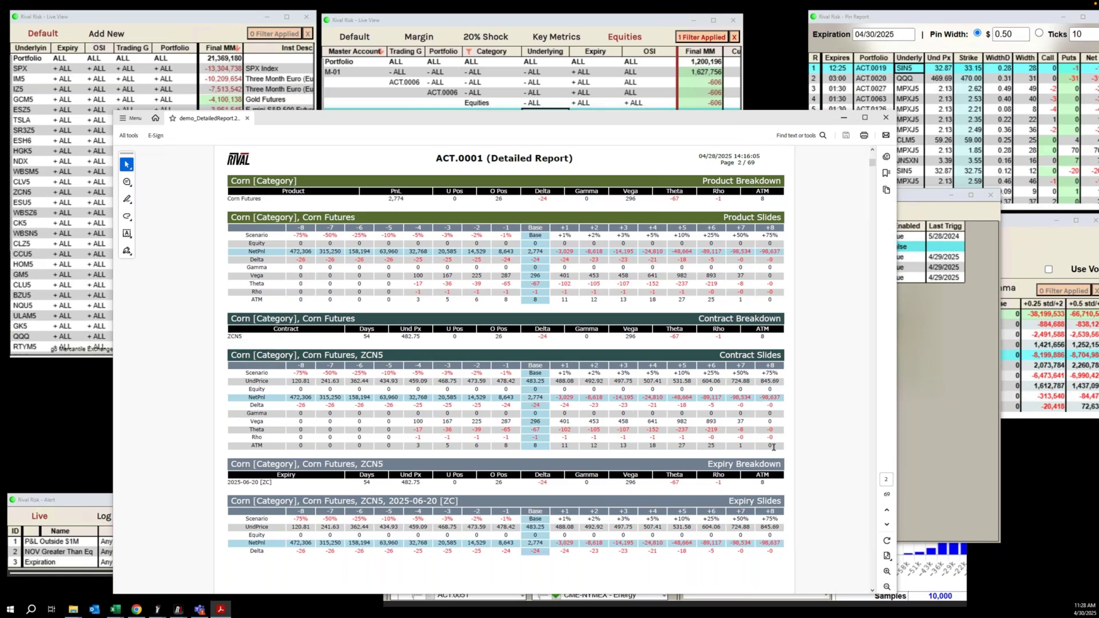
scroll(872, 484, down, 2)
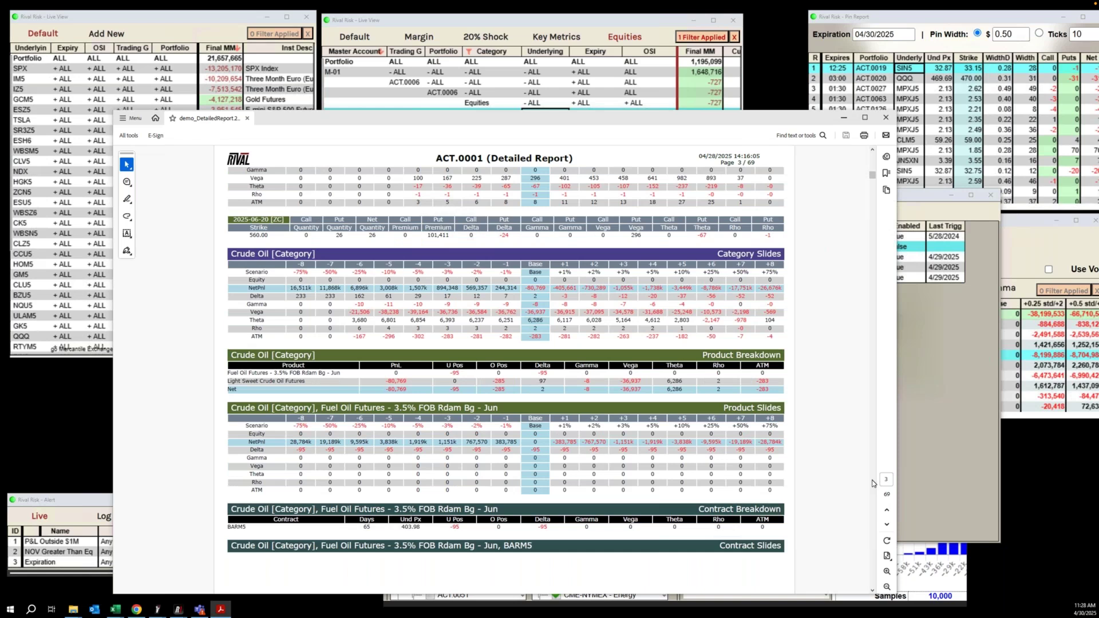
scroll(873, 484, down, 2)
scroll(872, 483, down, 2)
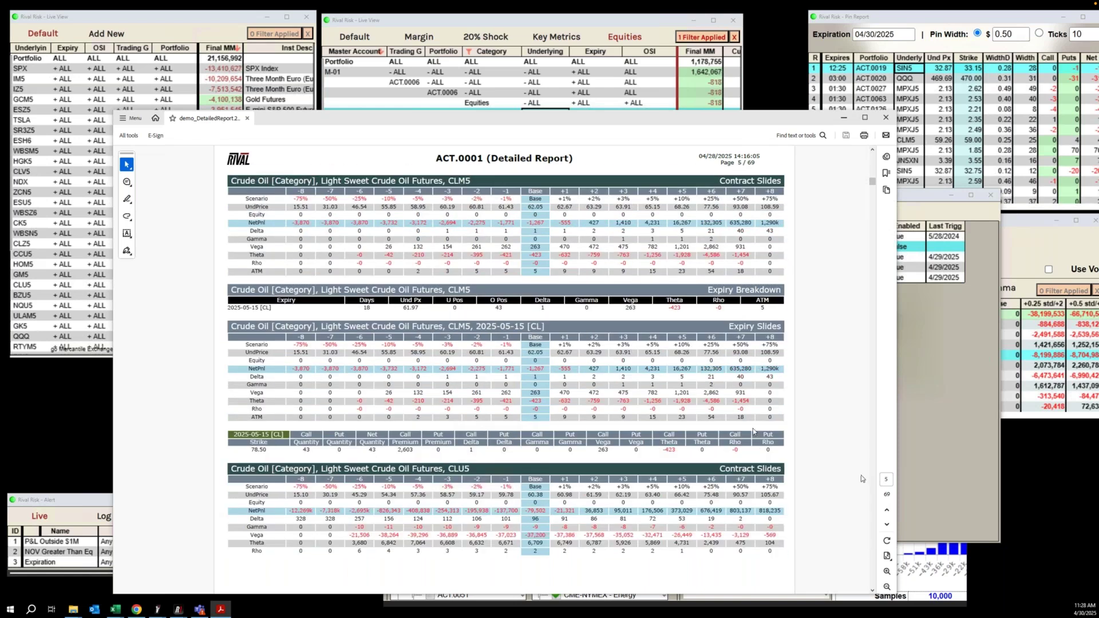
scroll(744, 455, down, 4)
scroll(625, 435, down, 3)
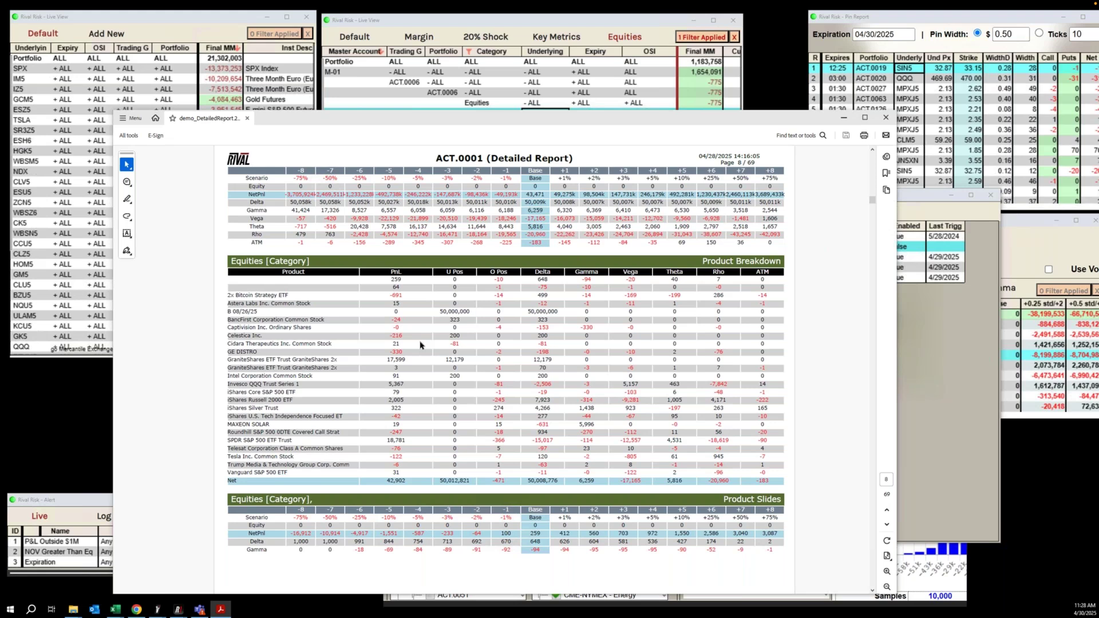
click(886, 117)
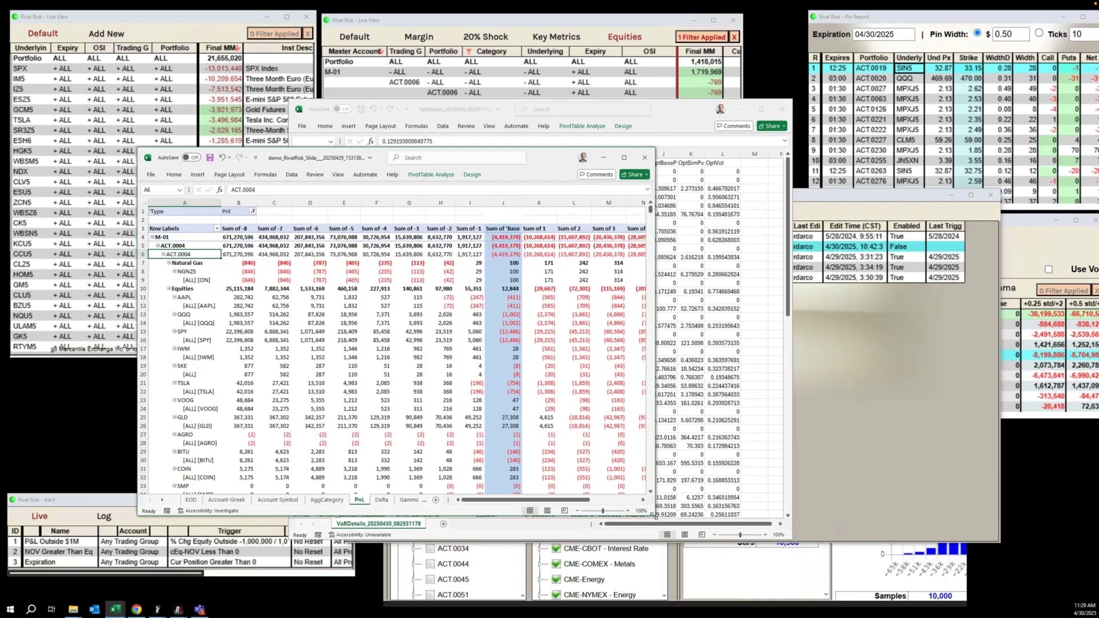
- Enlarge the demo slide report in Excel, view its Account-Greek, Vega and Account-Symbol sheets, and put away the VaR details workbook
drag(840, 610, 847, 611)
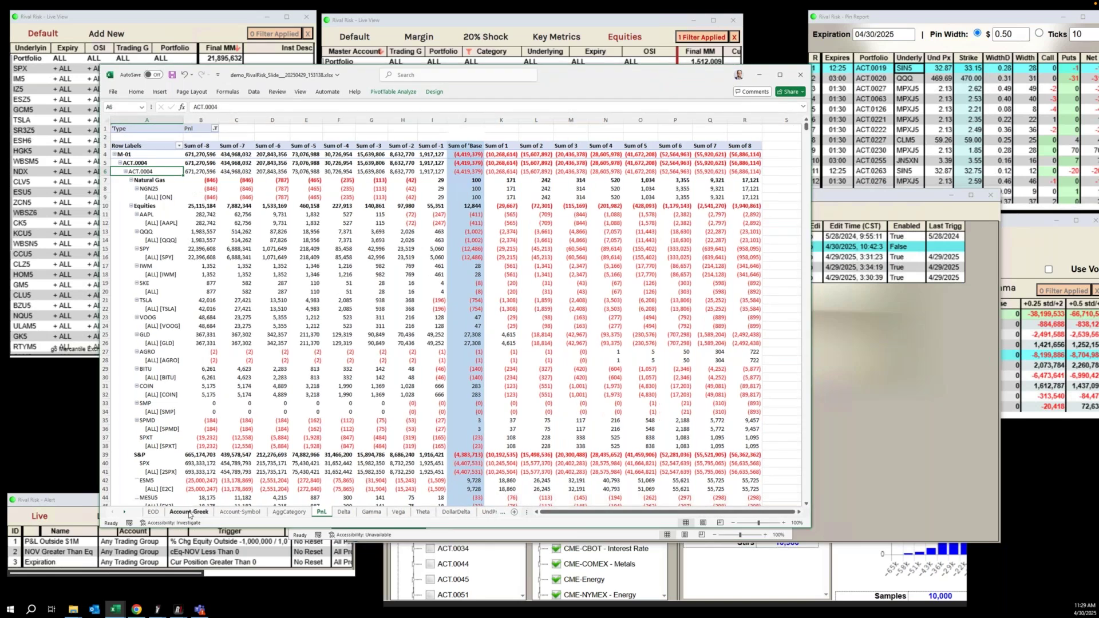
click(189, 512)
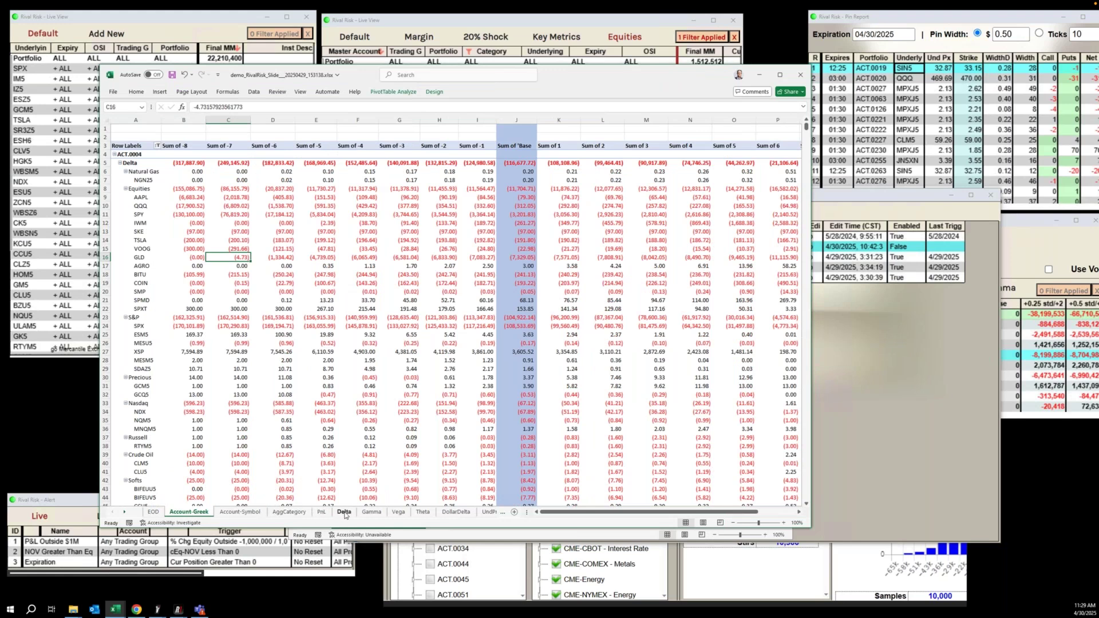
click(394, 513)
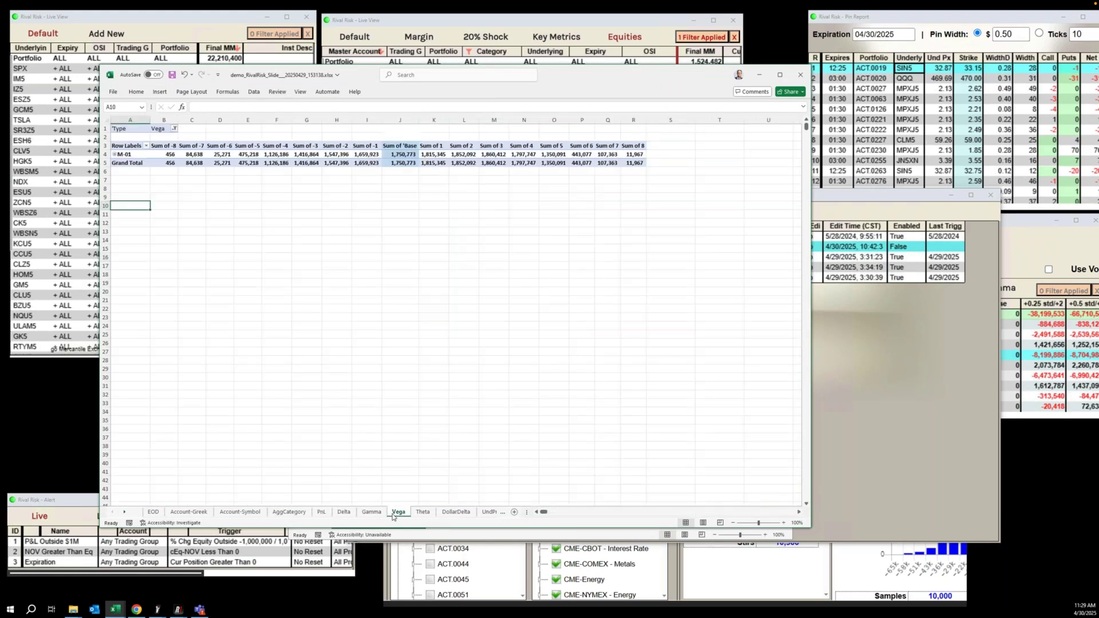
click(249, 515)
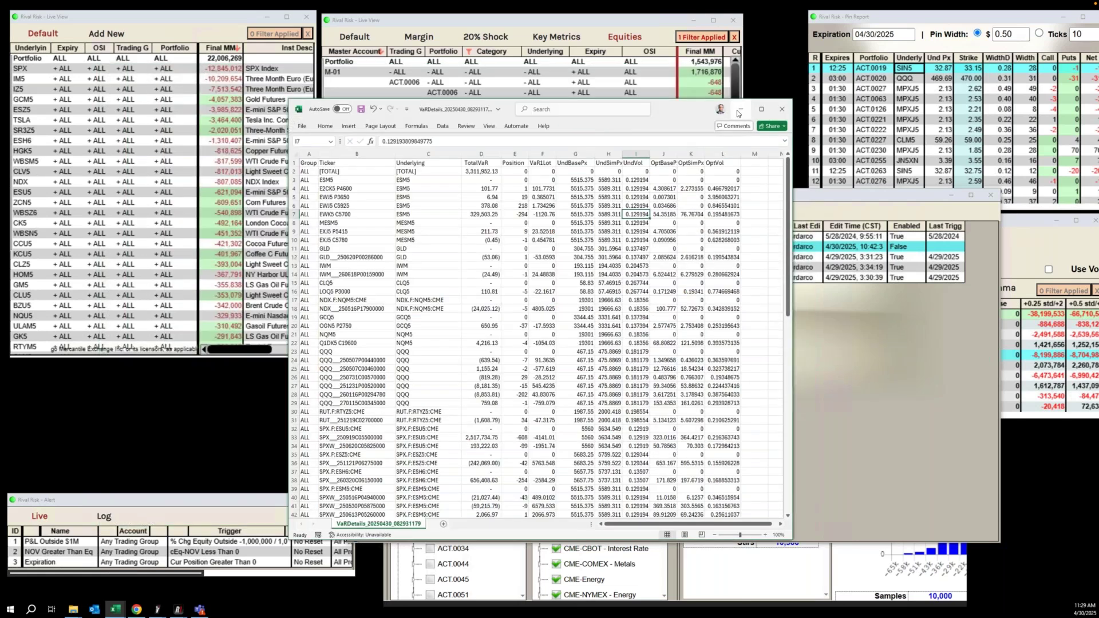
click(738, 113)
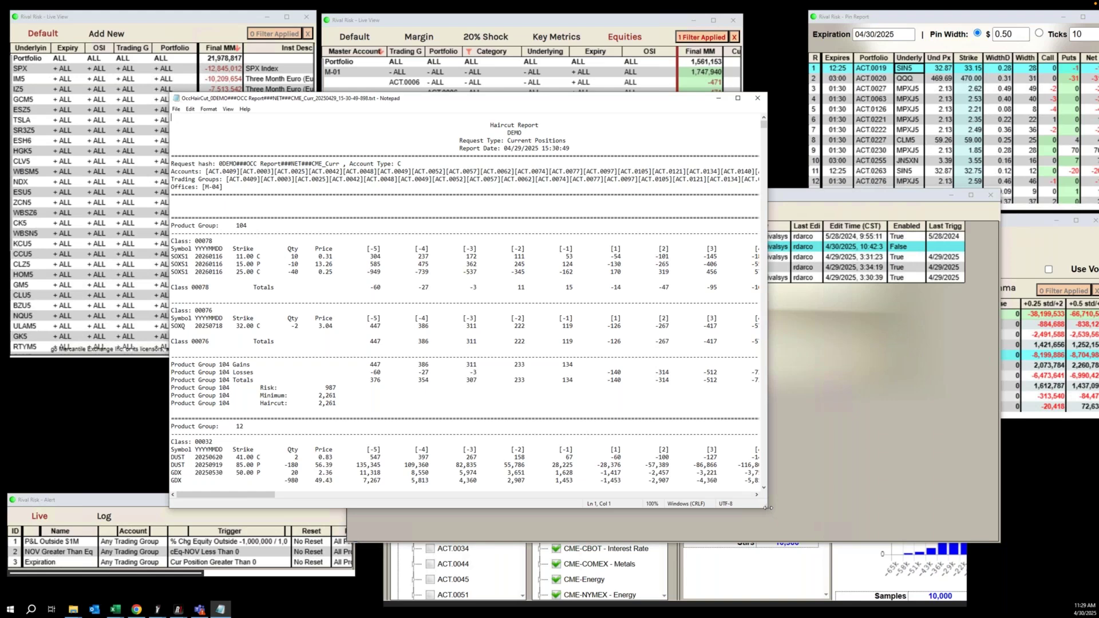
- Enlarge the OCC Haircut Report in Notepad, read through its position classes and product group totals, and close it
drag(768, 508, 1018, 572)
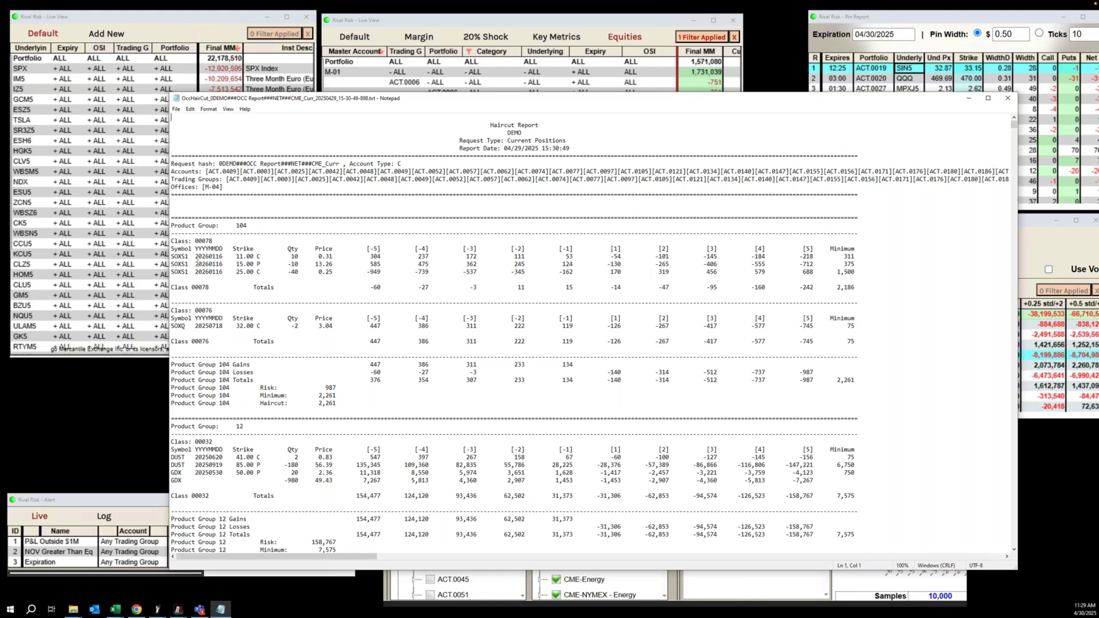
drag(171, 256, 282, 272)
click(373, 288)
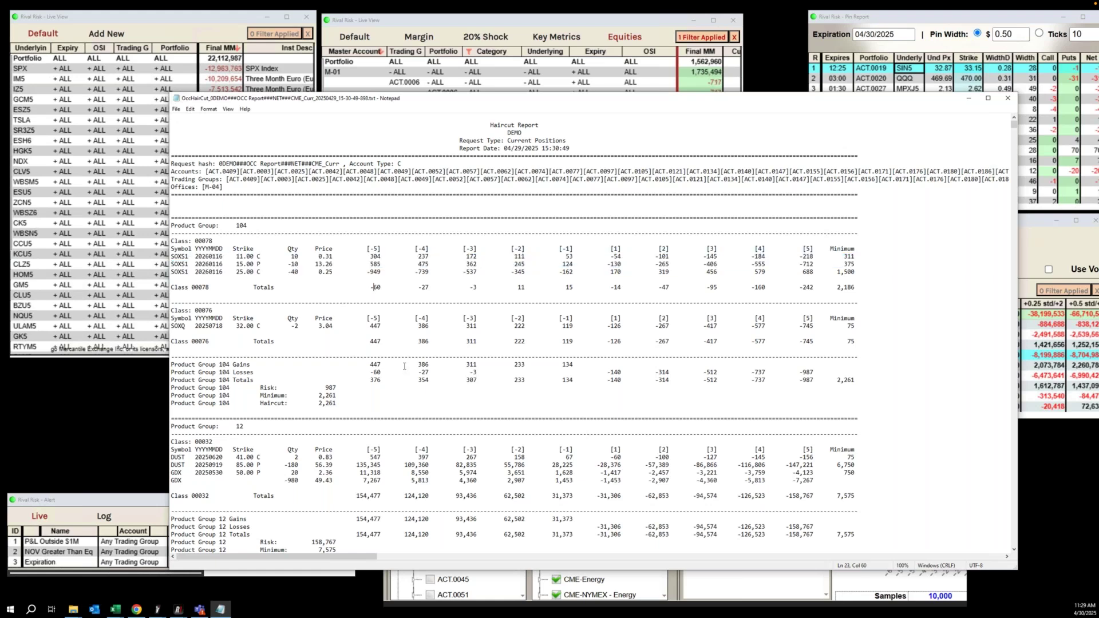
scroll(404, 366, down, 1)
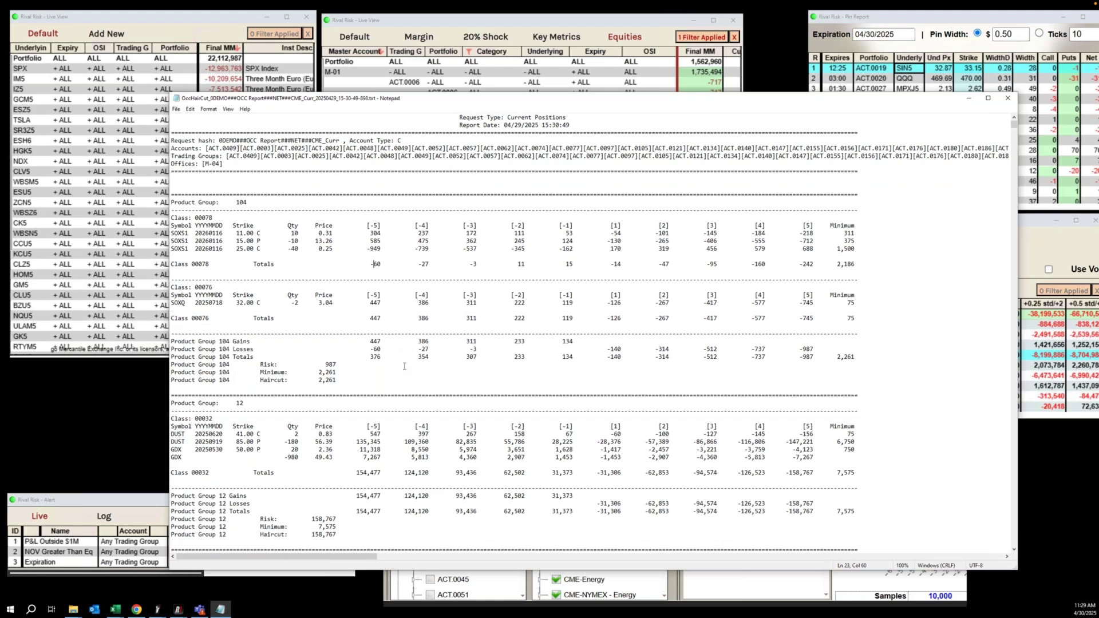
scroll(404, 366, down, 1)
scroll(404, 366, down, 8)
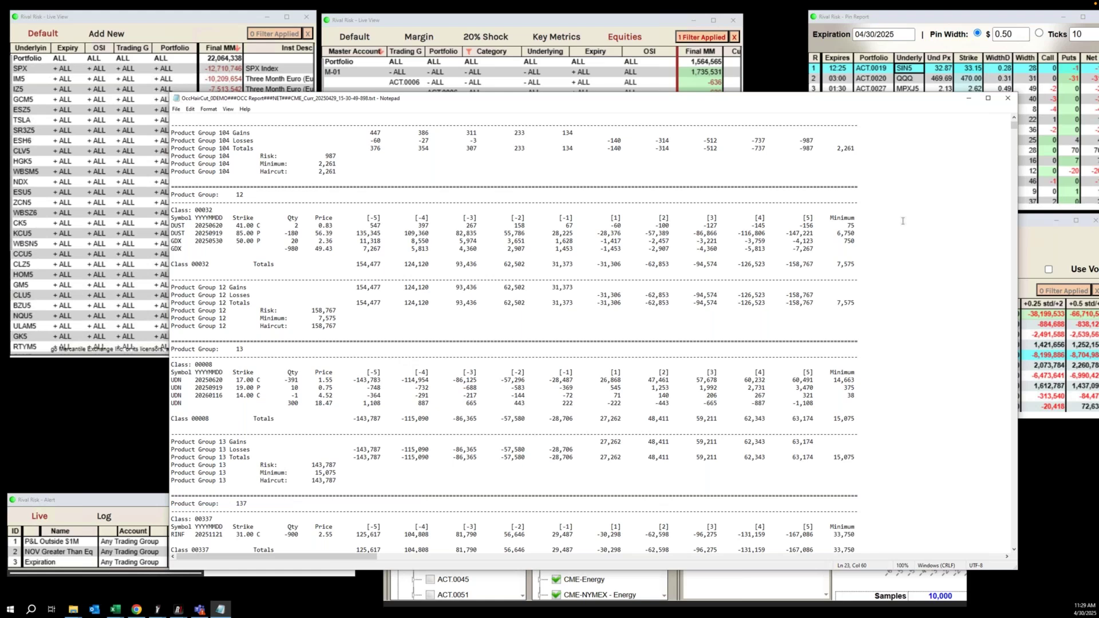
click(1006, 100)
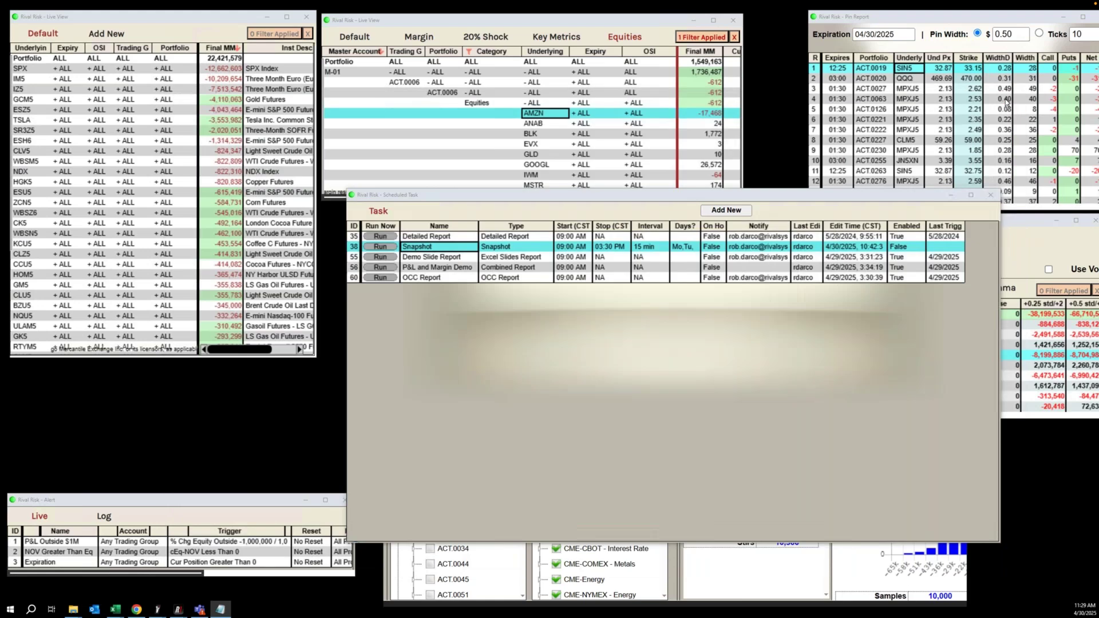
- Shrink the Scheduled Task window and return it to its place above the Alert window, wide enough to show the Interval column
click(507, 440)
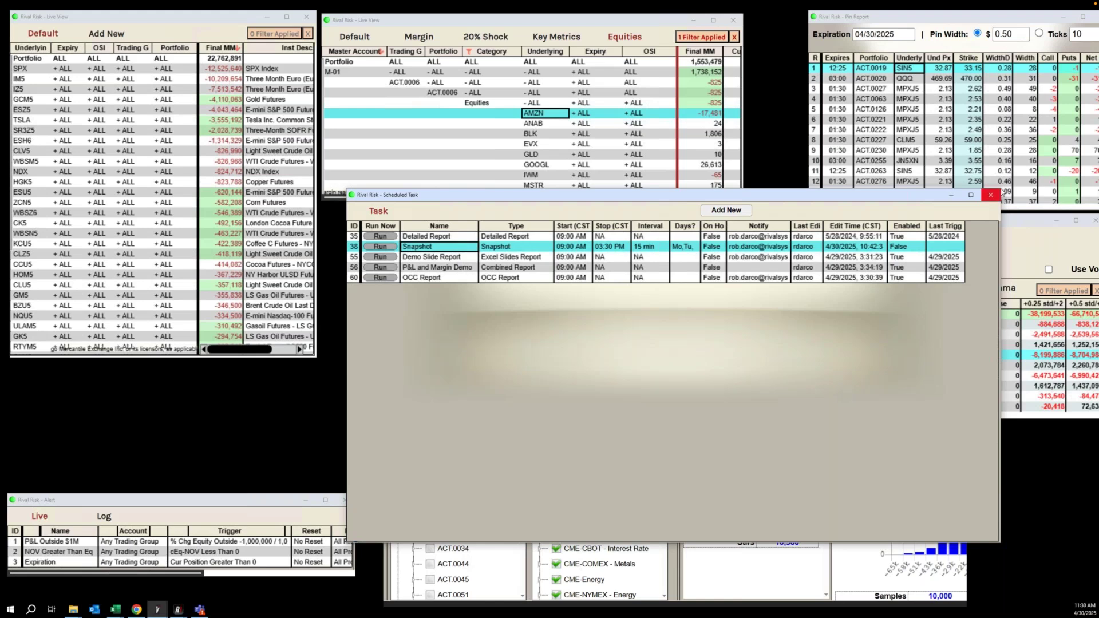
drag(1001, 190, 614, 427)
drag(515, 434, 205, 374)
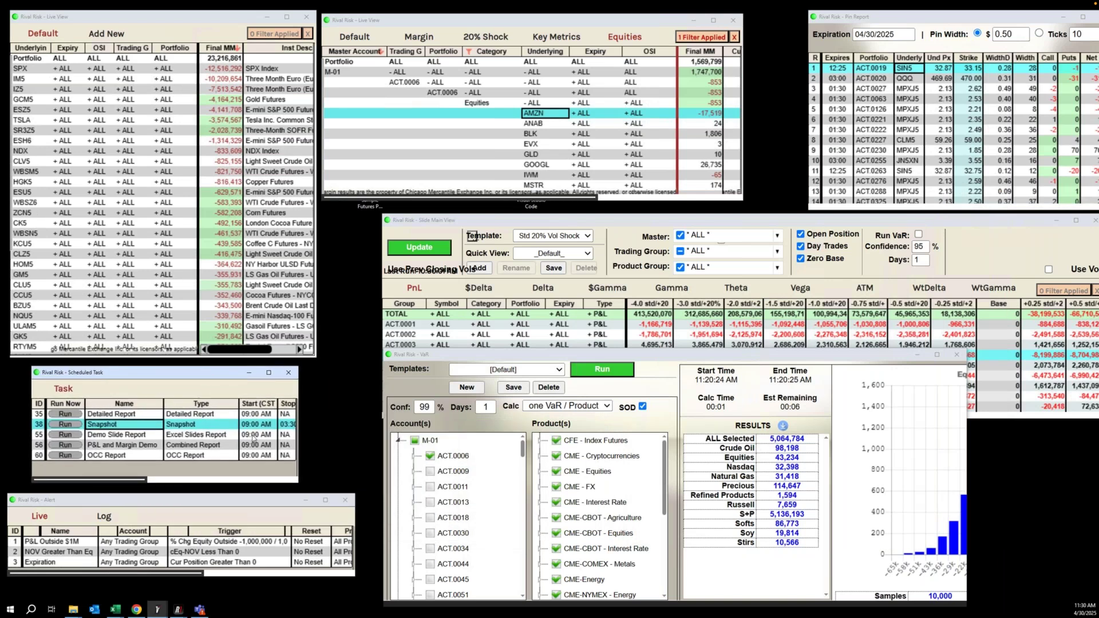
drag(297, 484, 356, 483)
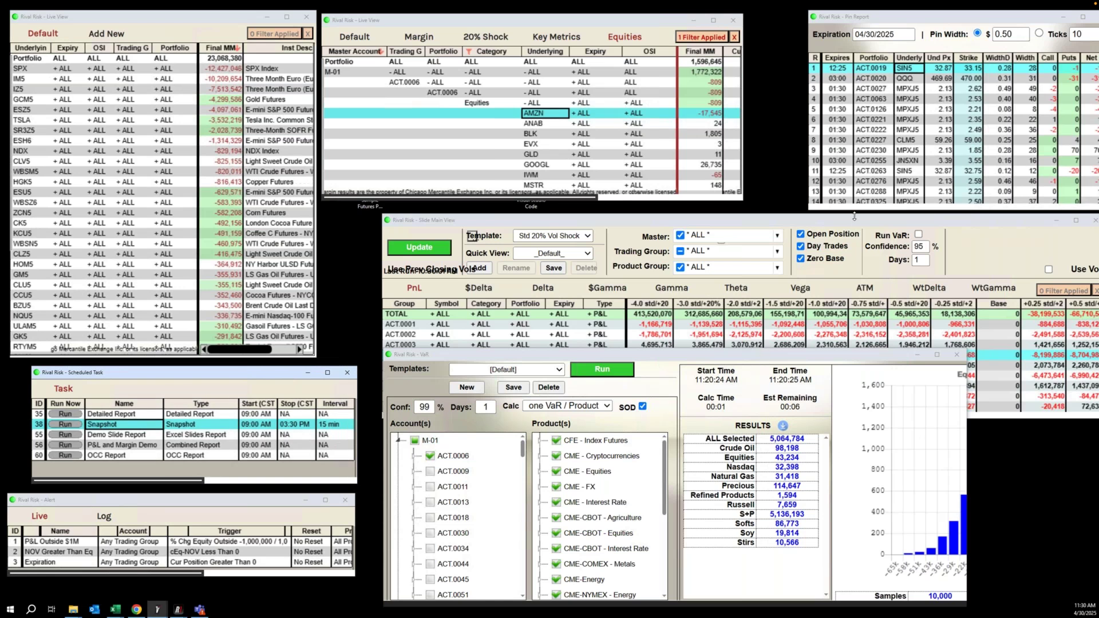
- Bring the Slide Main View window in front of the VaR window and reposition it
click(761, 222)
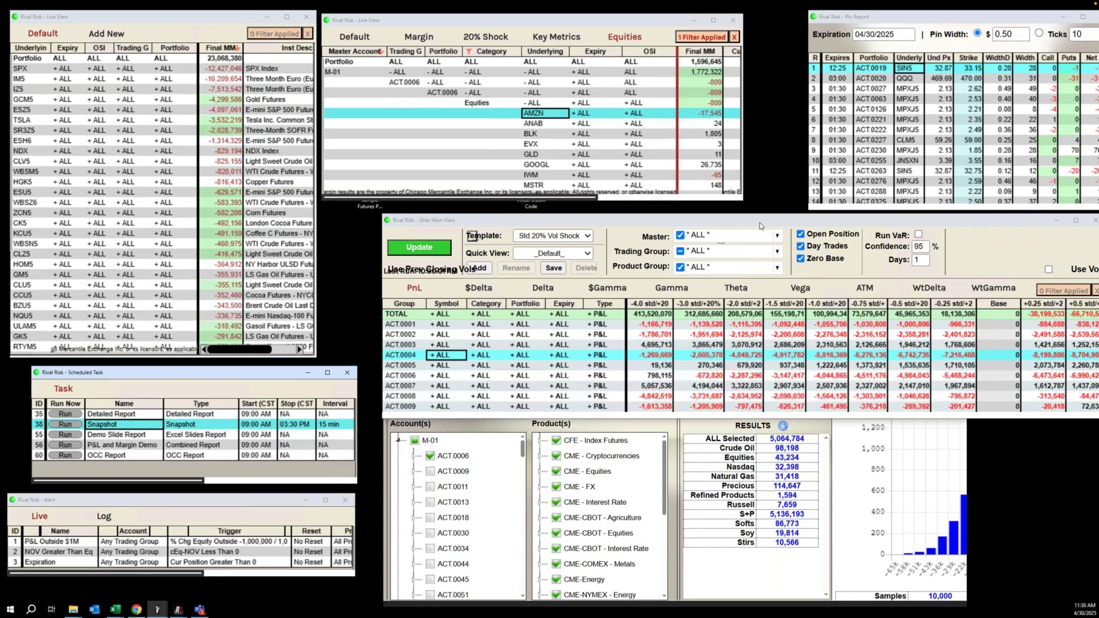
drag(759, 222, 656, 221)
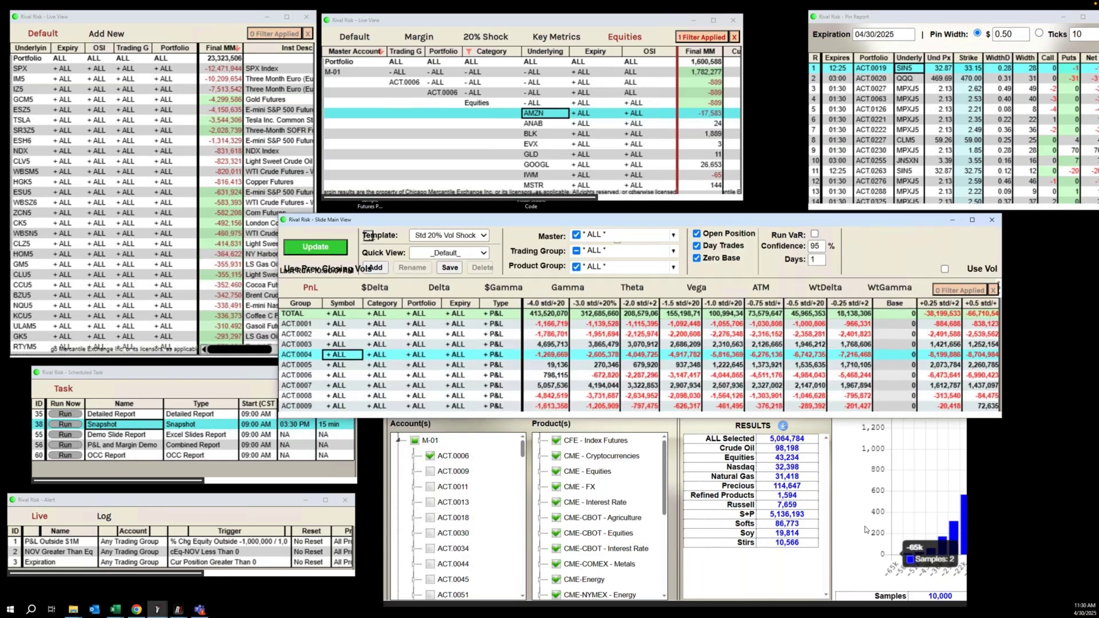
drag(632, 220, 892, 323)
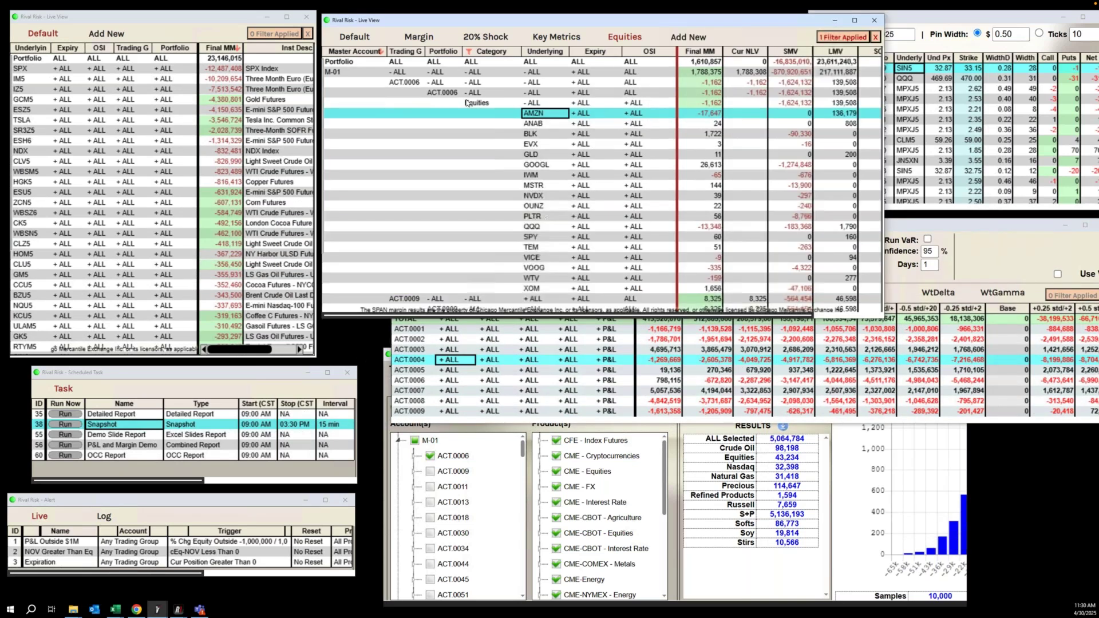
- Collapse the M-01 breakdown in the Equities Live View to master account level, and enlarge the window to show the SOV and LOV columns
click(487, 92)
click(395, 73)
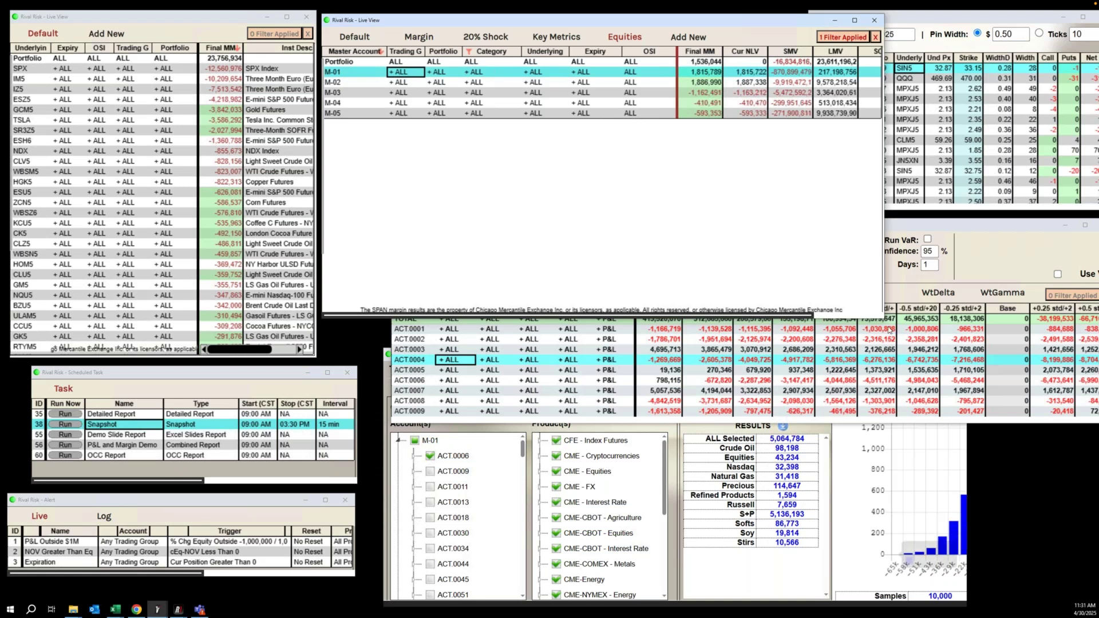
drag(885, 319, 947, 330)
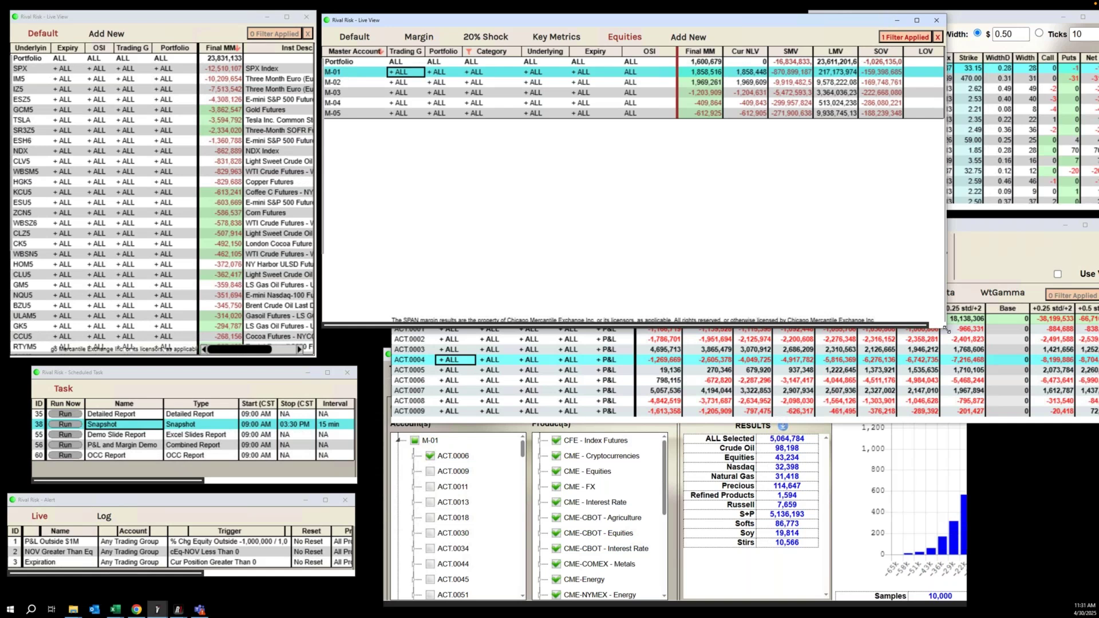
- Widen the Equities Live View window to include the NOV column, and switch it to the Default view
drag(947, 330, 1023, 367)
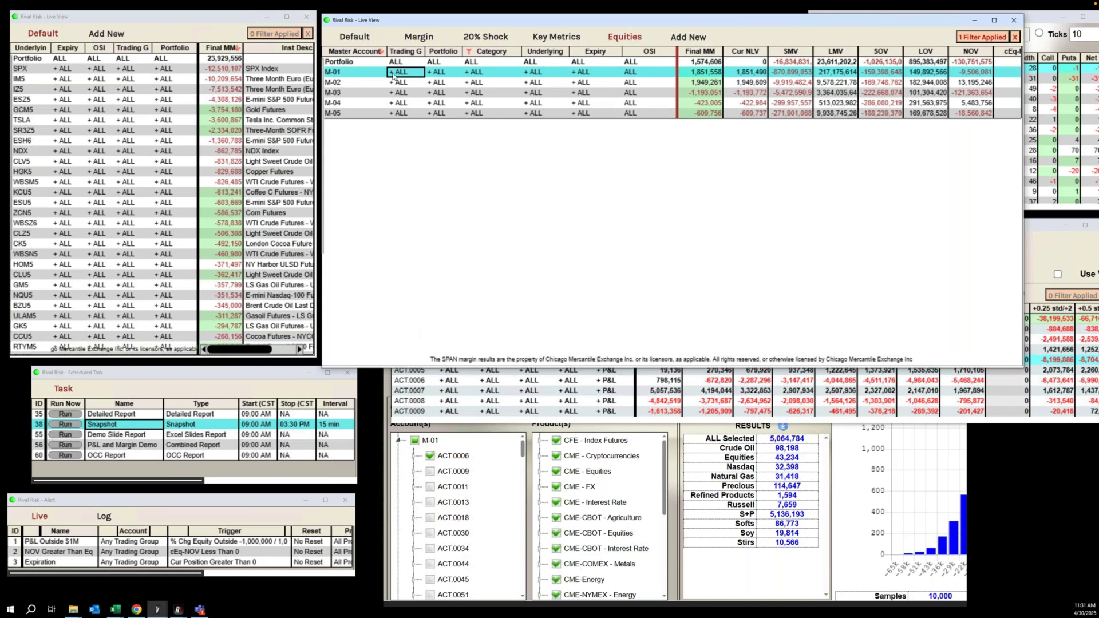
click(356, 40)
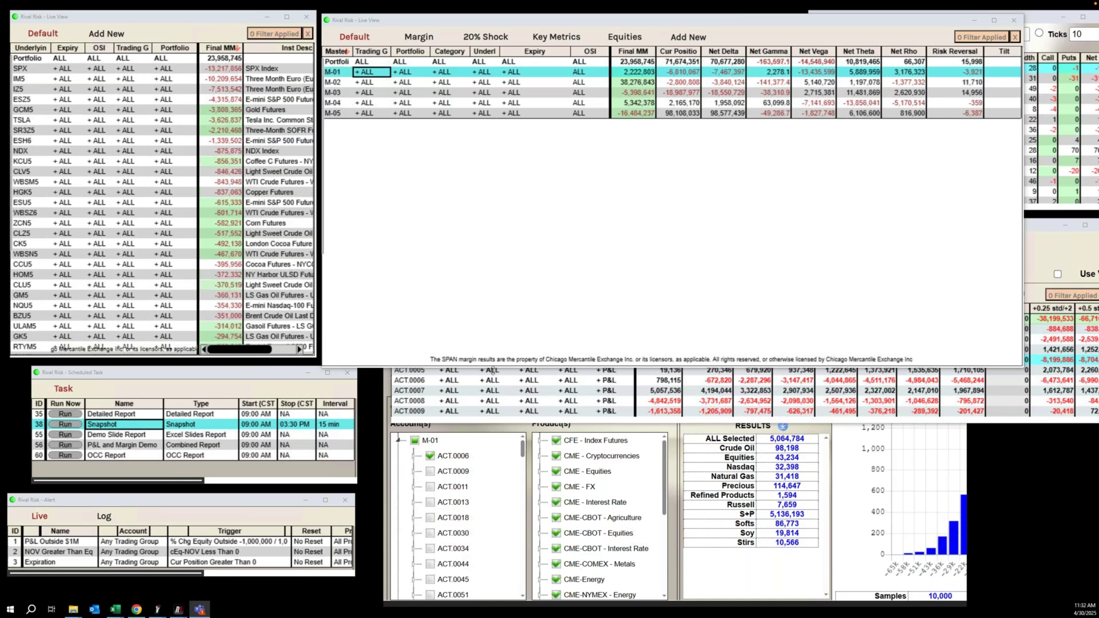
- Bring the Slide Main View forward, open its Slide Templates editor and enlarge that window to list the templates and scenario columns
click(432, 394)
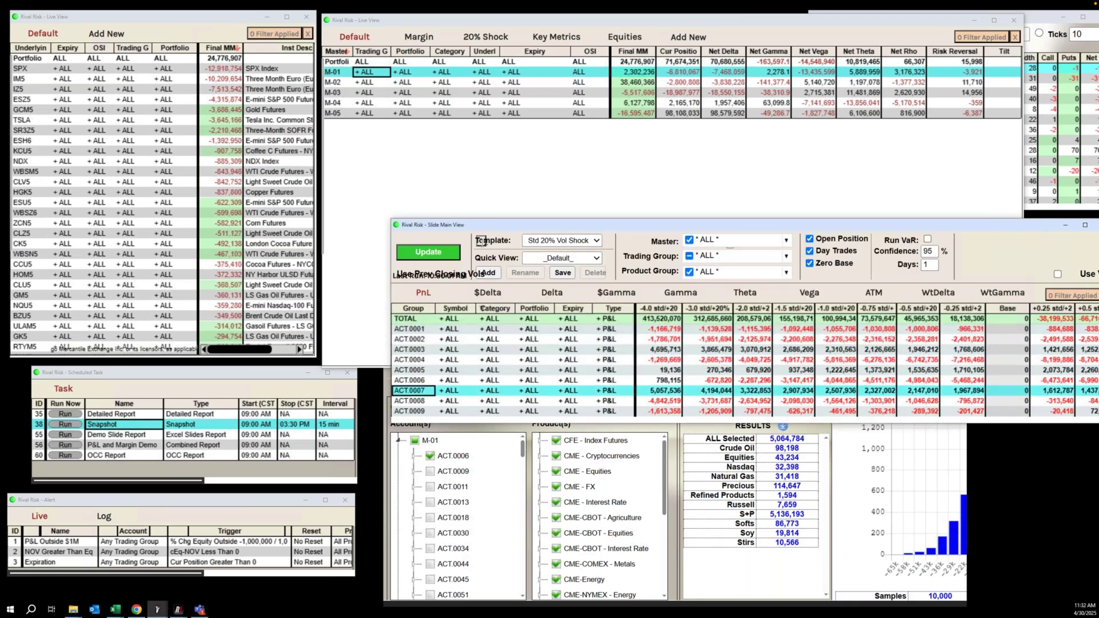
right_click(540, 346)
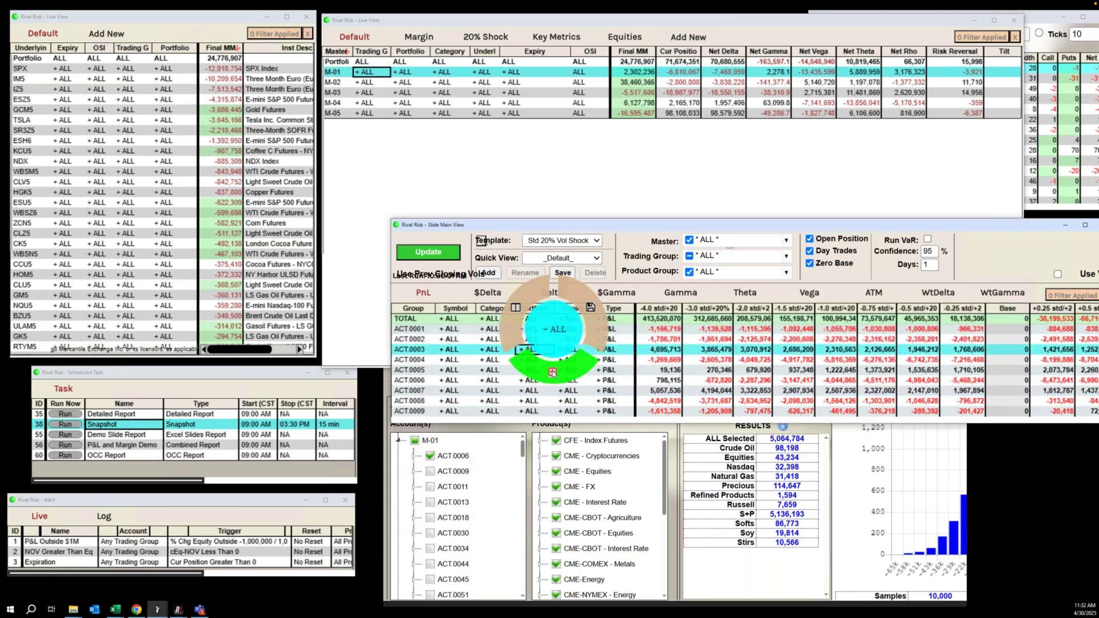
click(553, 373)
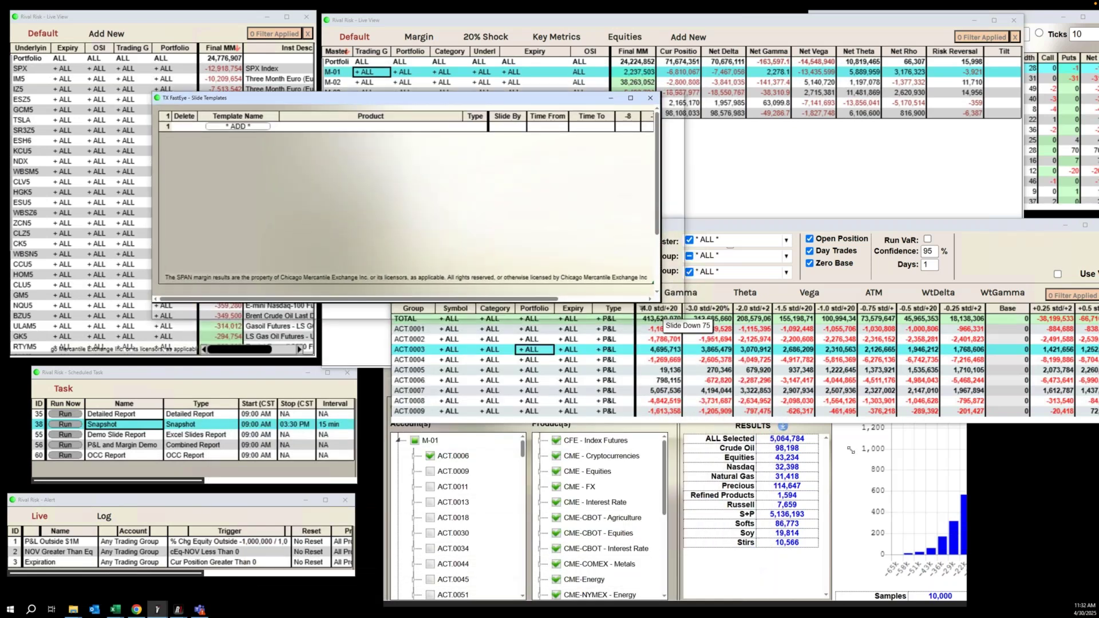
drag(853, 451, 944, 505)
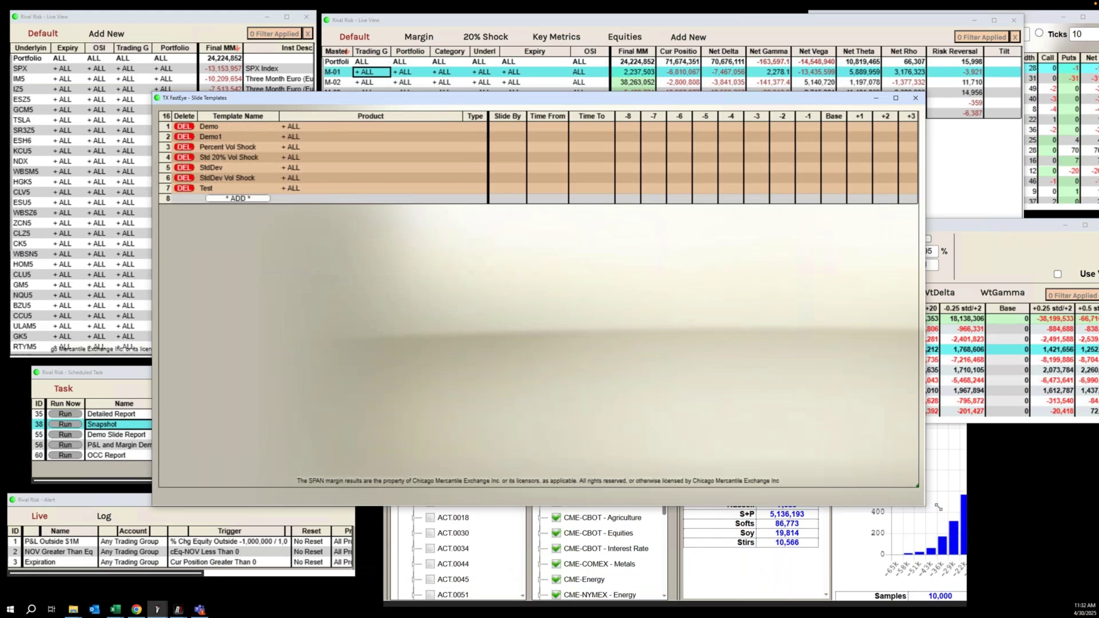
- Expand the Demo and Demo1 slide templates and widen the window to show the upside scenario columns
click(284, 130)
click(284, 128)
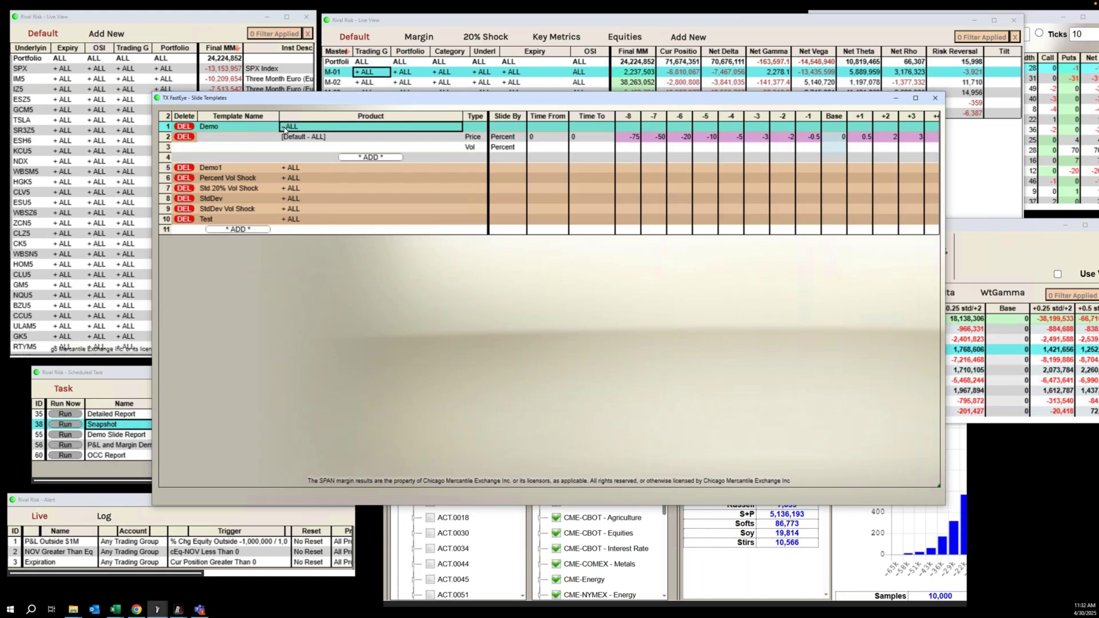
double_click(285, 166)
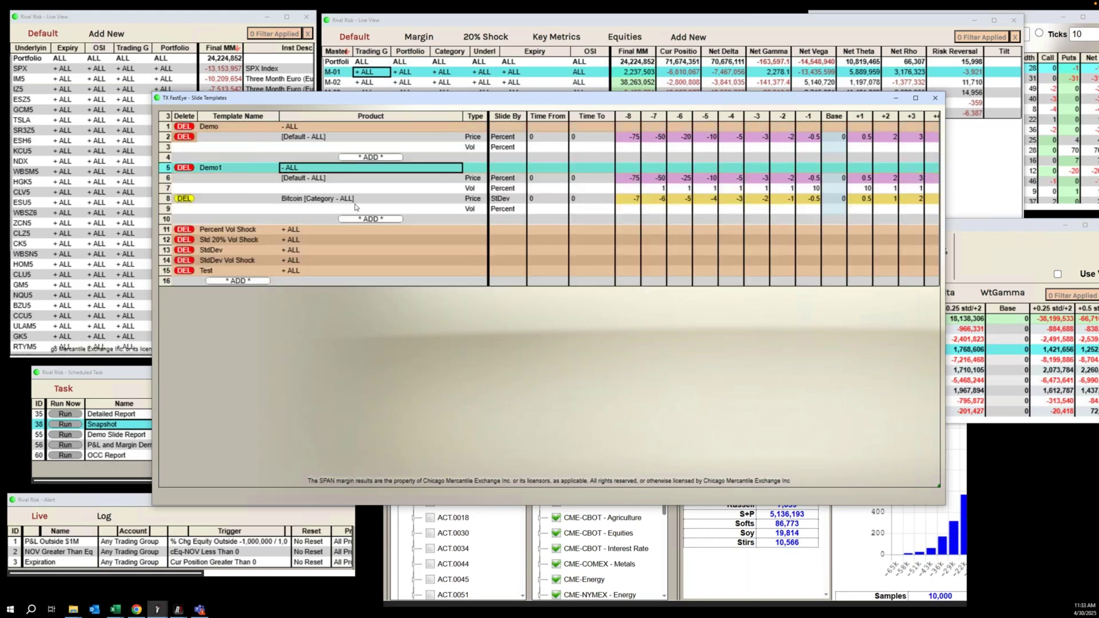
drag(948, 230, 1054, 228)
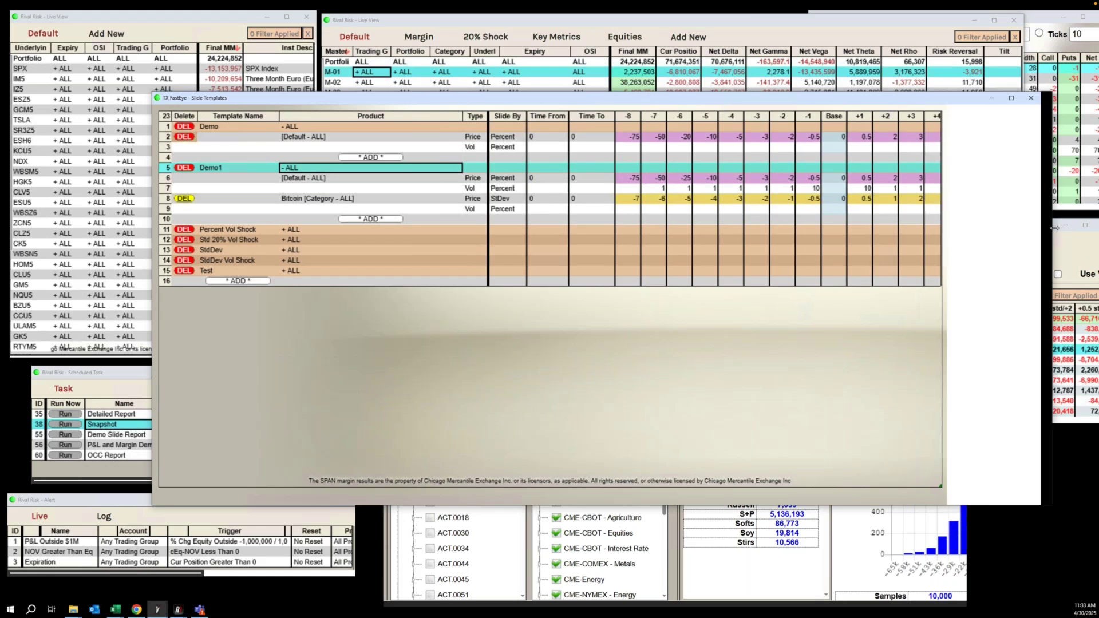
- Add a slide to the Demo1 template for the Equities category, all expirations, with prices slid by StdDev
click(377, 220)
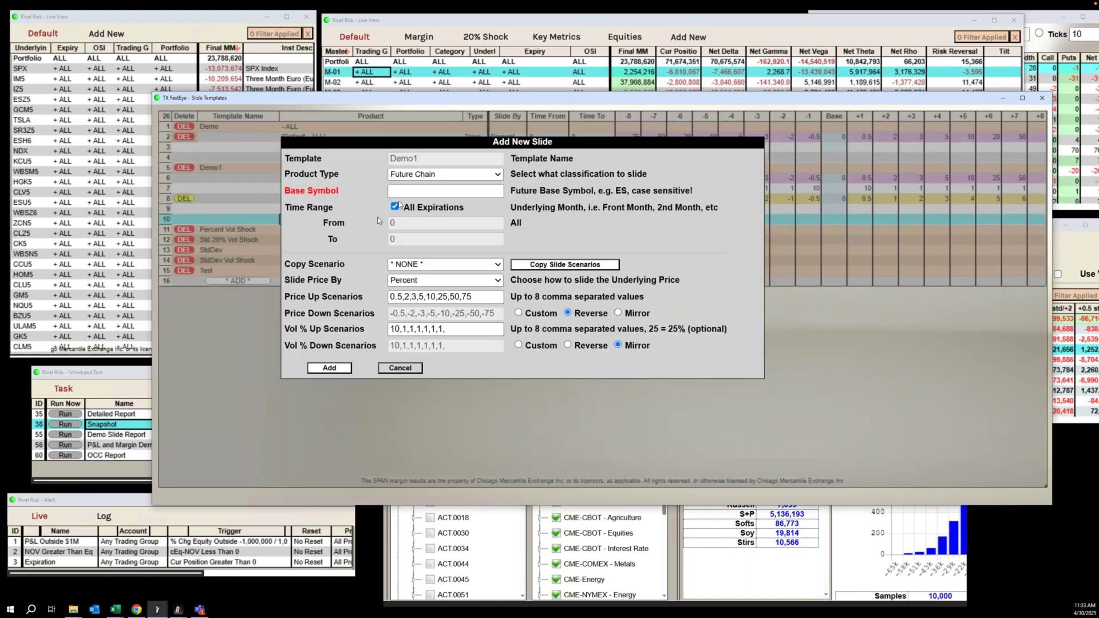
click(446, 176)
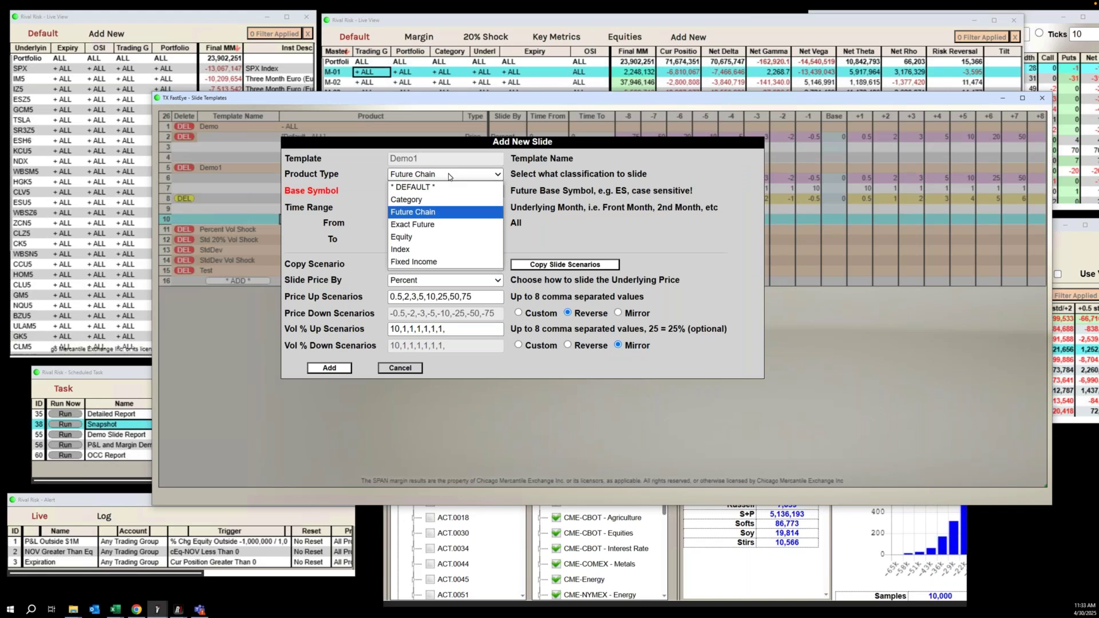
click(434, 201)
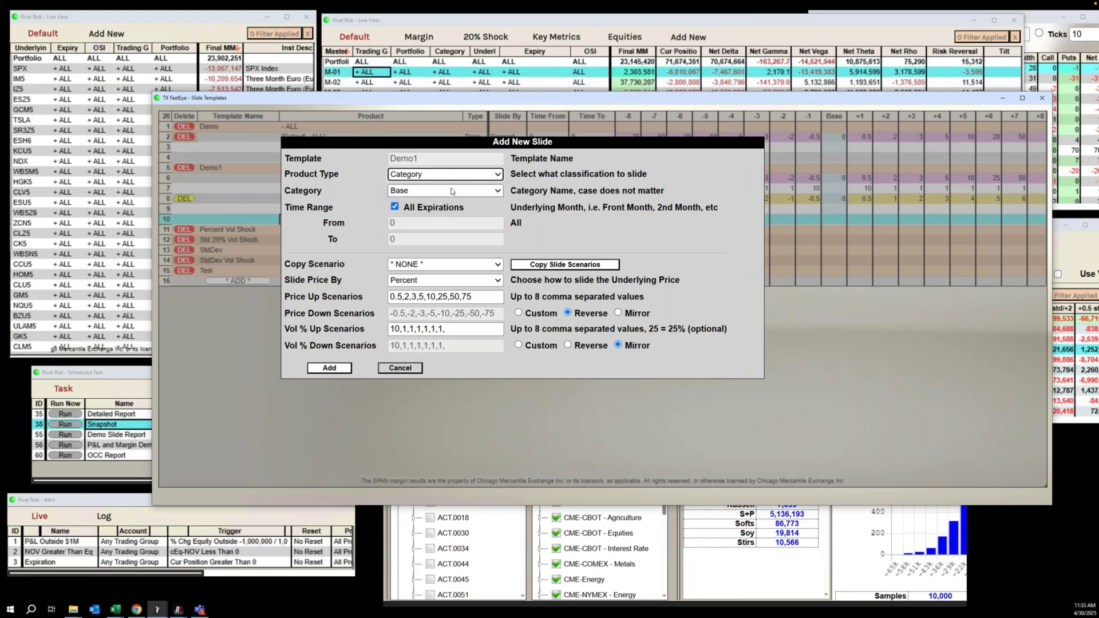
click(451, 191)
click(435, 349)
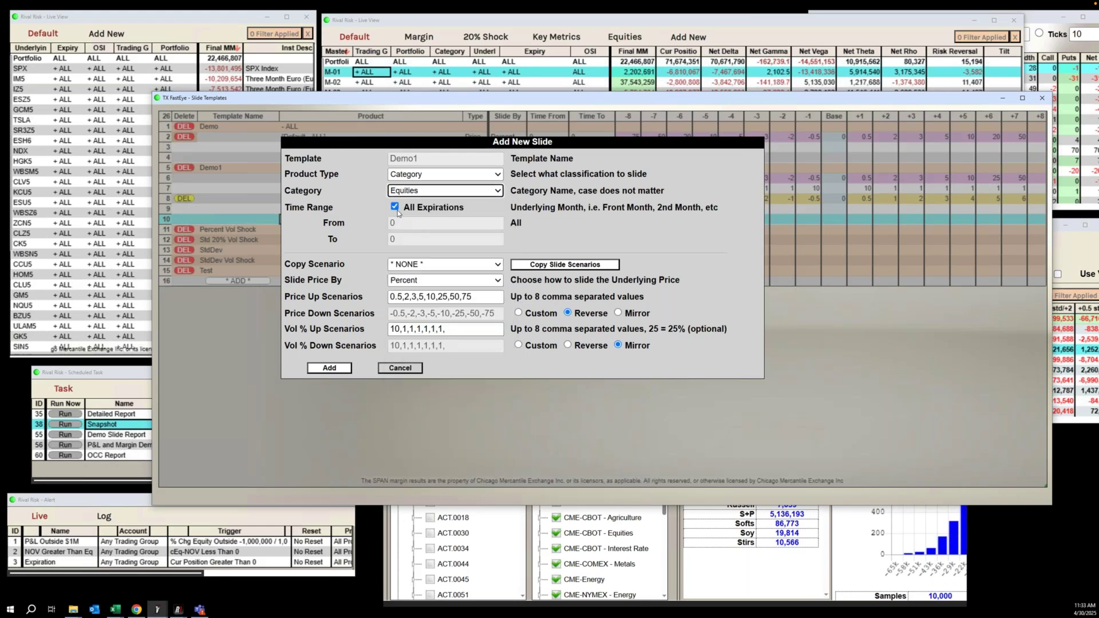
click(450, 282)
click(434, 317)
click(491, 295)
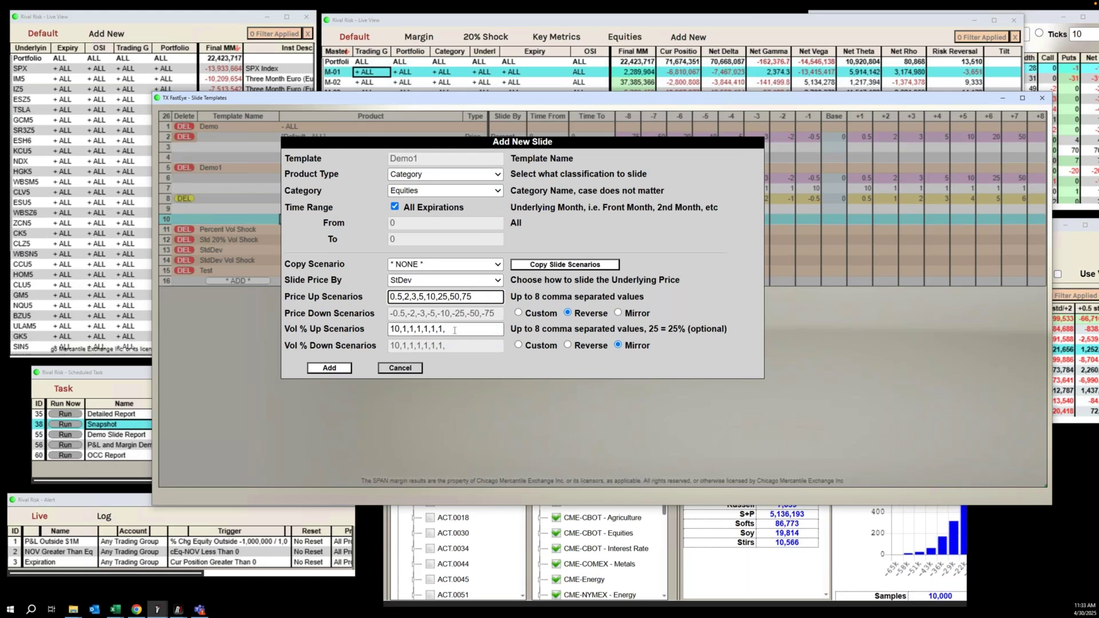
click(340, 368)
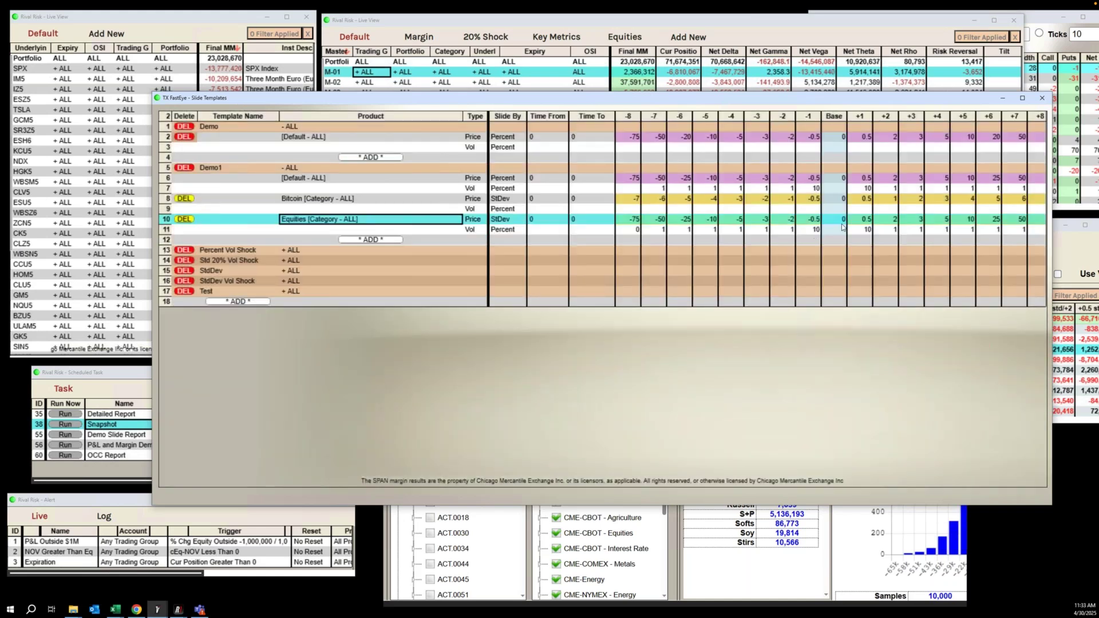
- Set the Equities slide's volatility shocks in the -2 and +2 scenarios to 20 percent
click(790, 230)
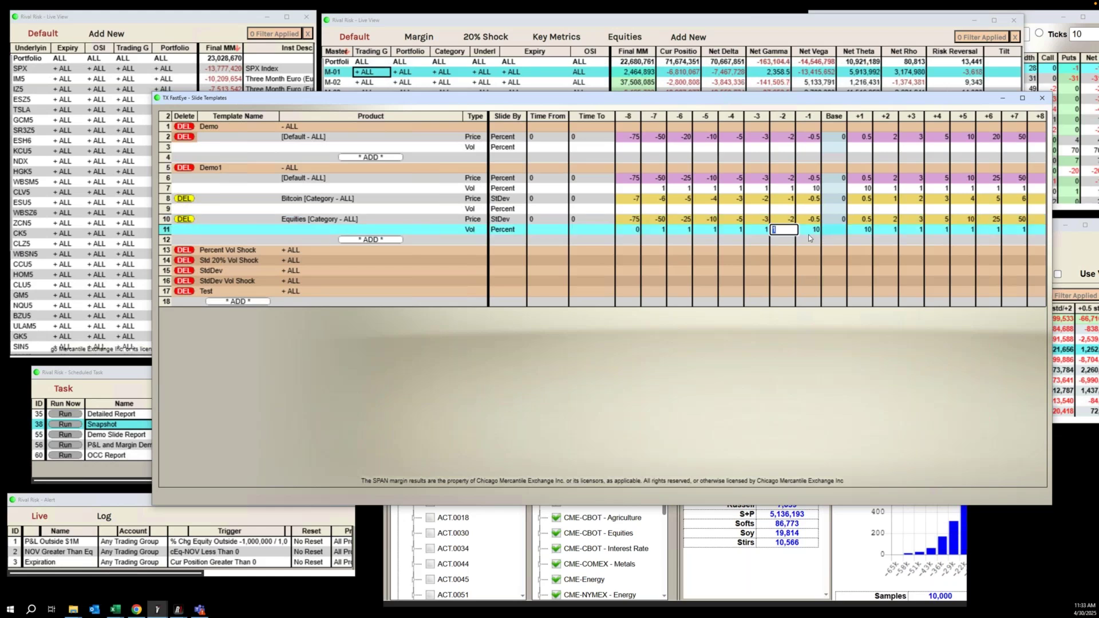
text(20)
key(Tab)
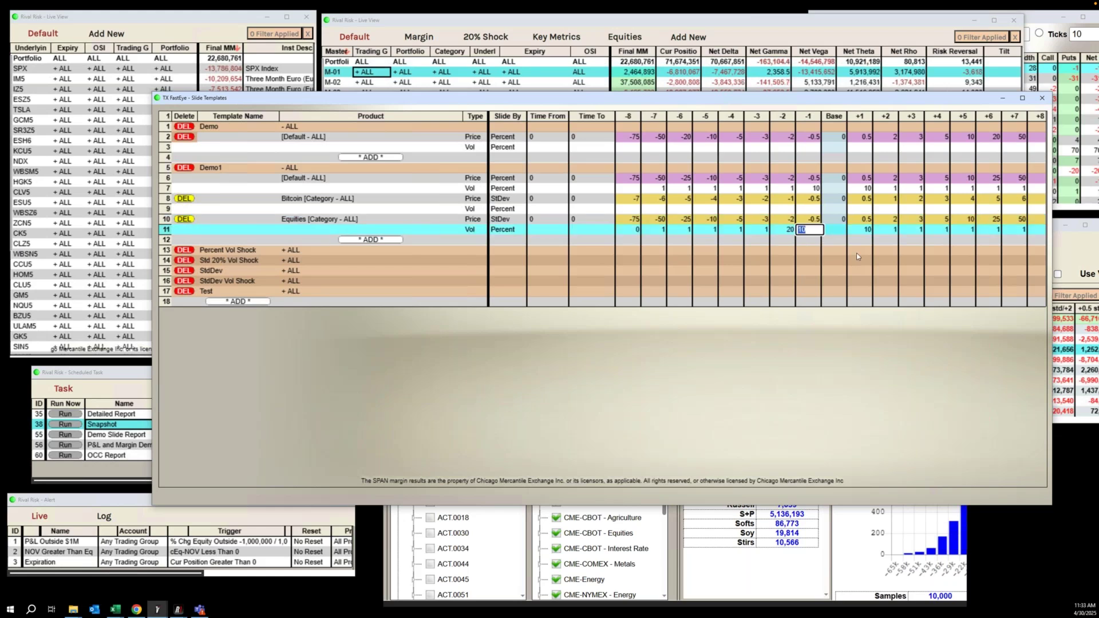
click(885, 228)
text(20)
key(Tab)
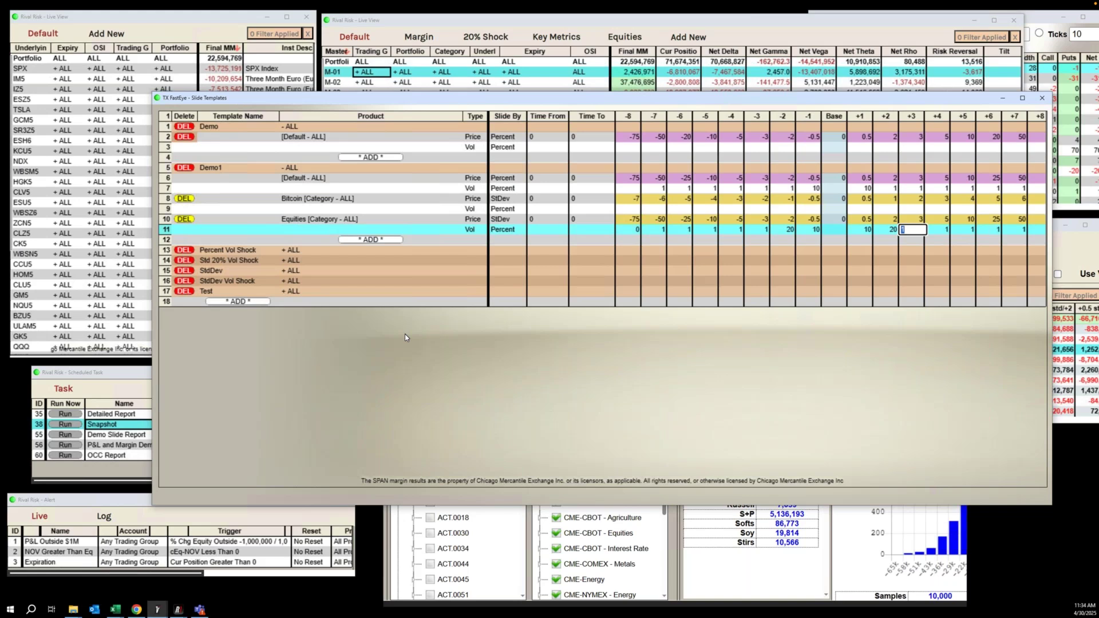
click(378, 240)
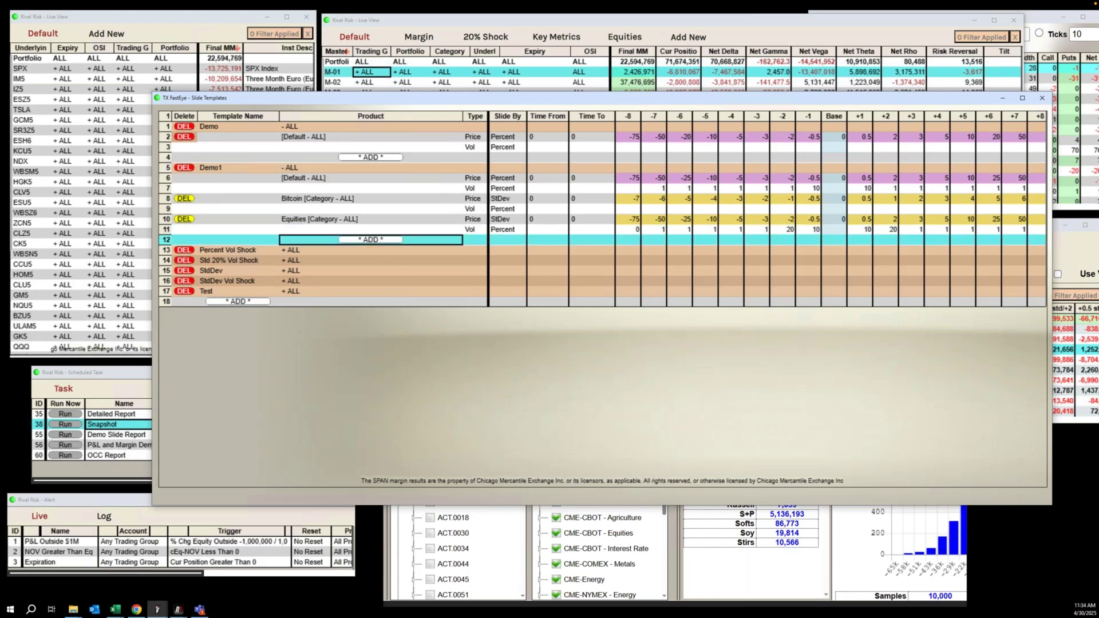
click(377, 239)
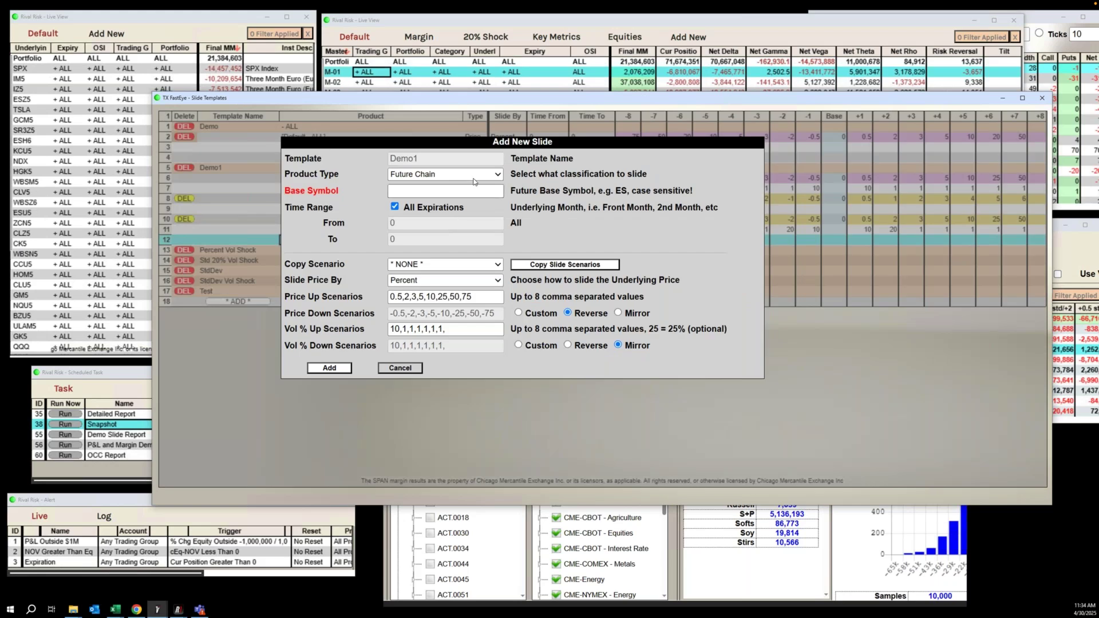
click(475, 177)
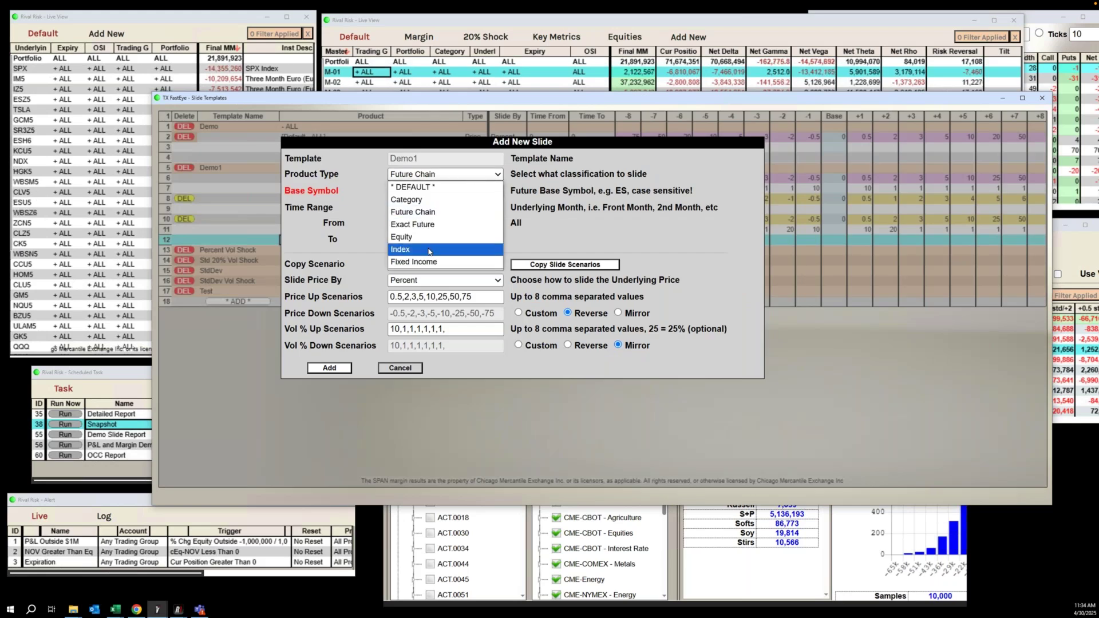
click(436, 214)
click(435, 191)
text(VX)
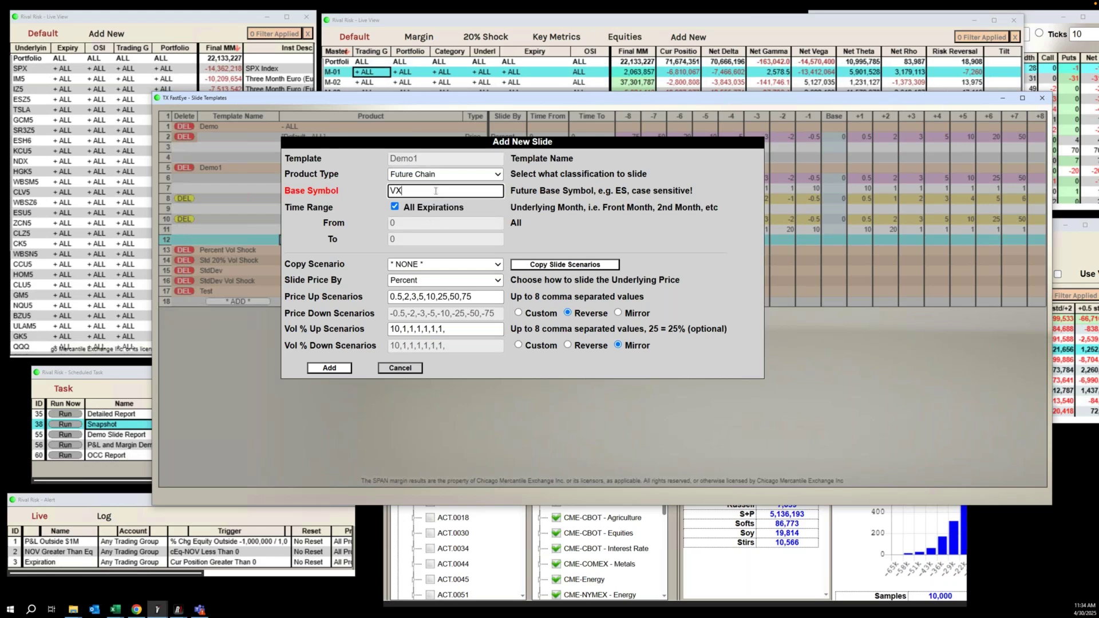
click(394, 206)
key(BackSpace)
text(1)
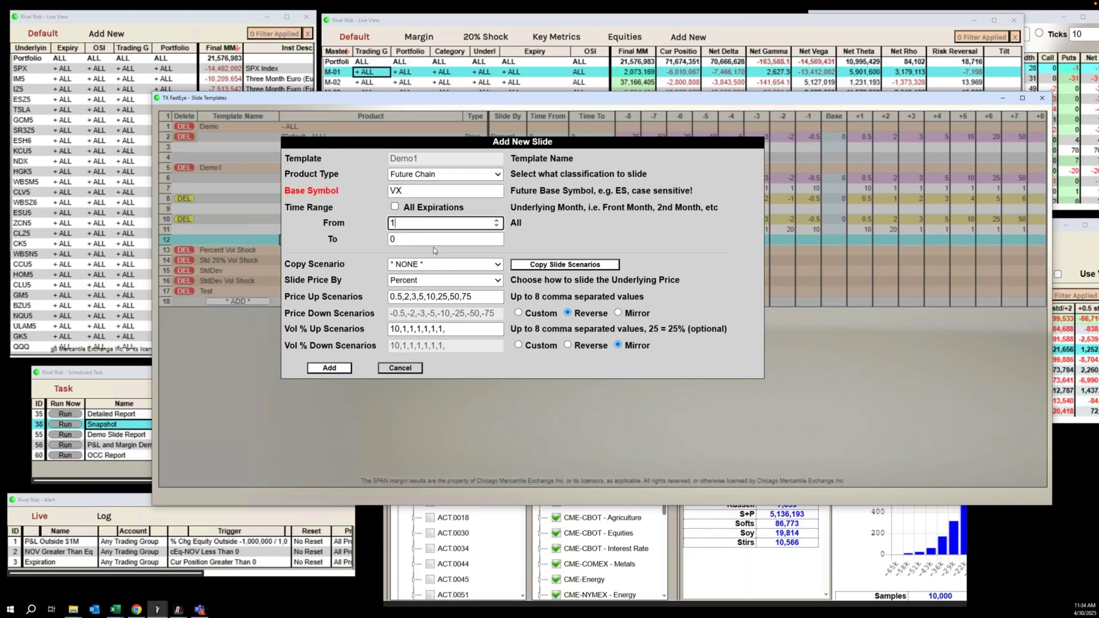
click(435, 241)
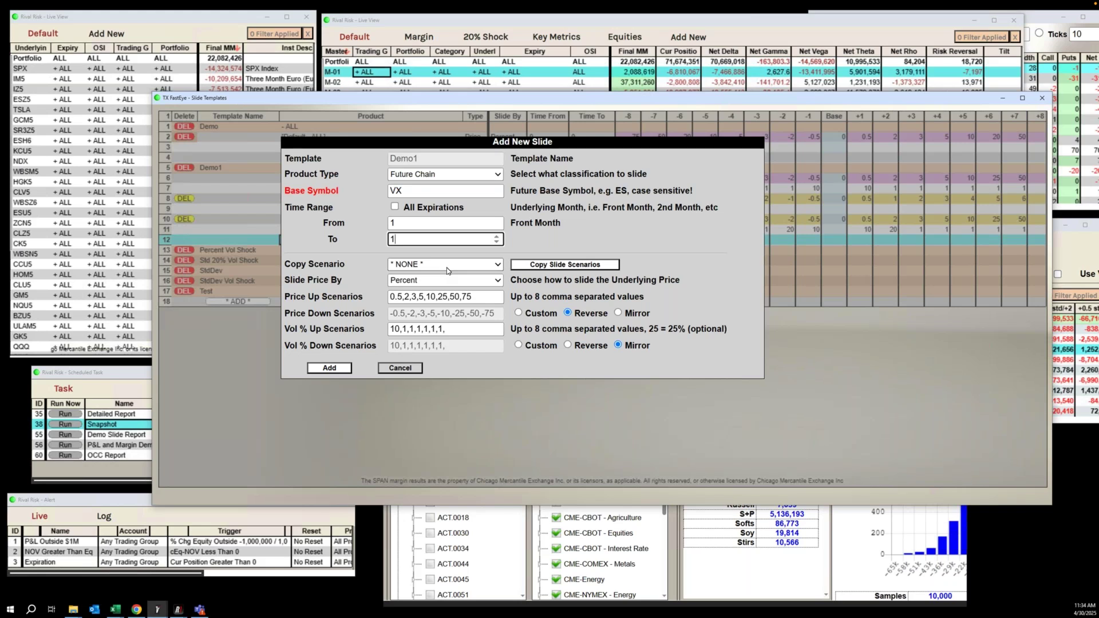
click(410, 370)
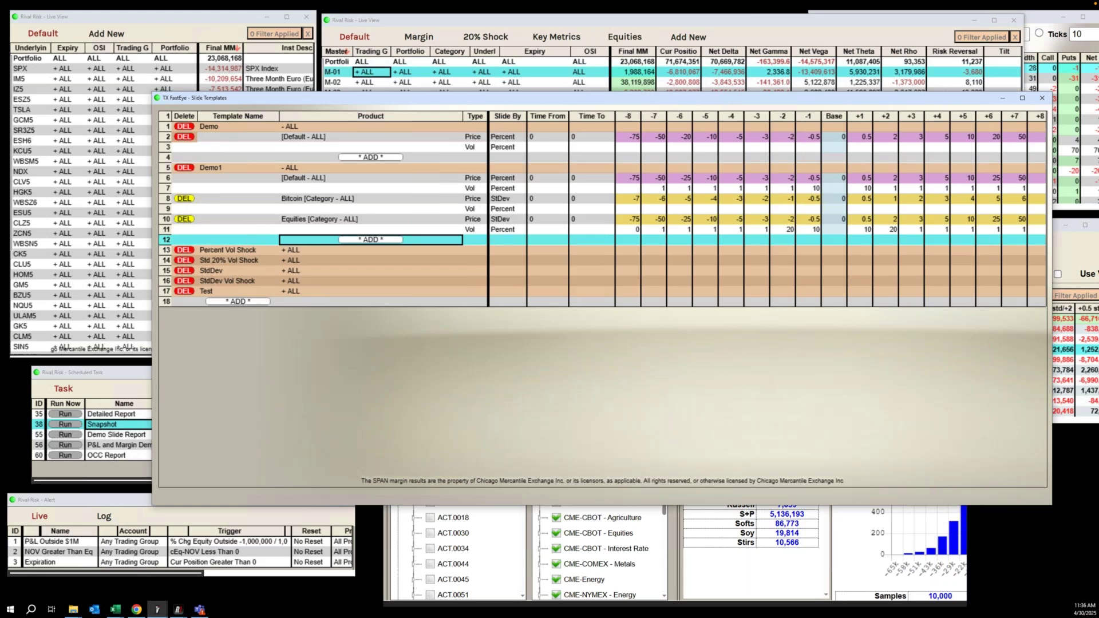
- Add a slide to the Demo1 template for the Stirs category, all expirations, with prices slid by StdDev
click(376, 241)
click(445, 178)
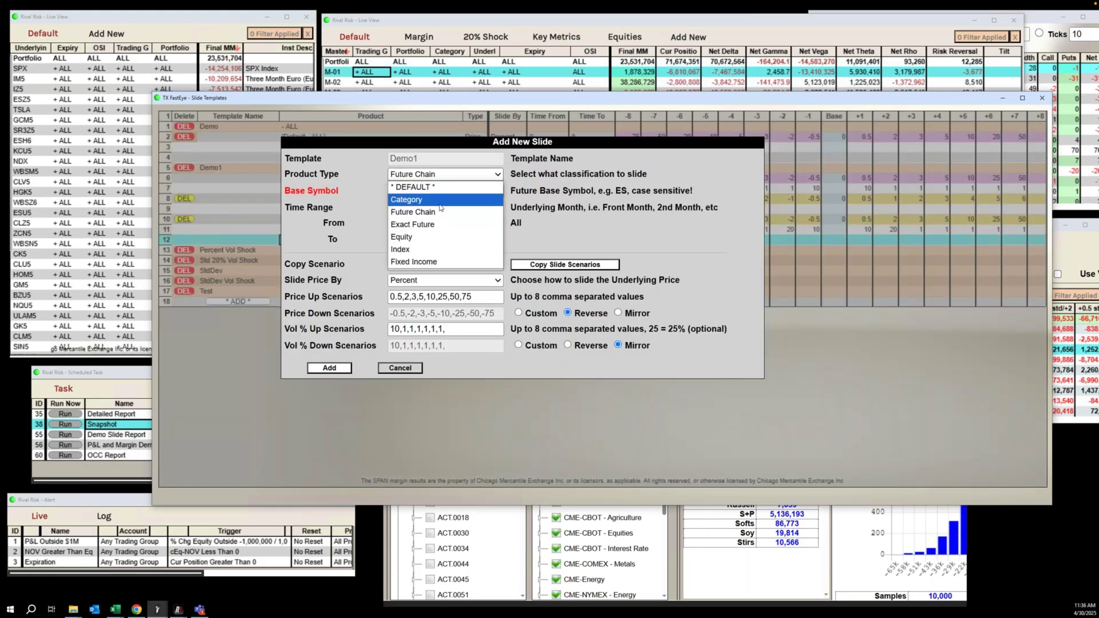
click(440, 200)
click(447, 191)
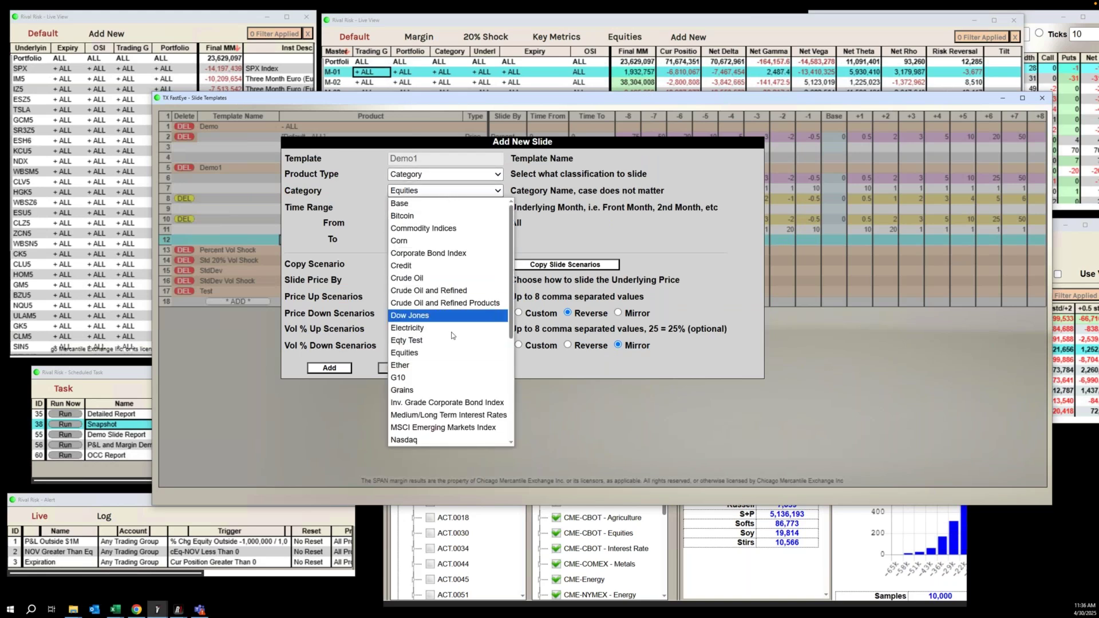
scroll(451, 336, down, 5)
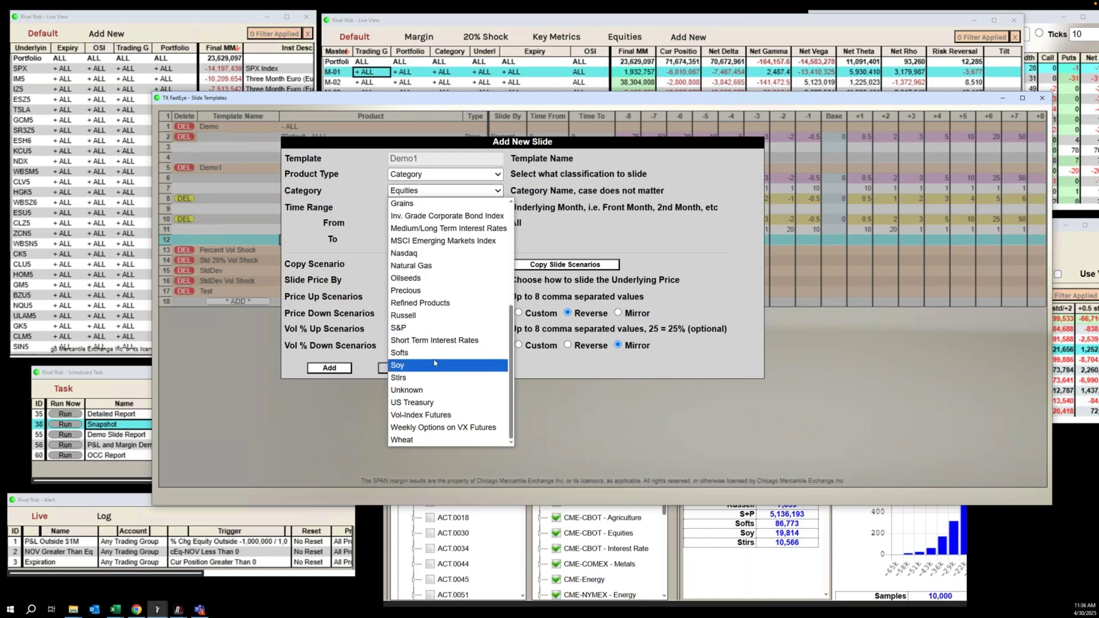
click(428, 378)
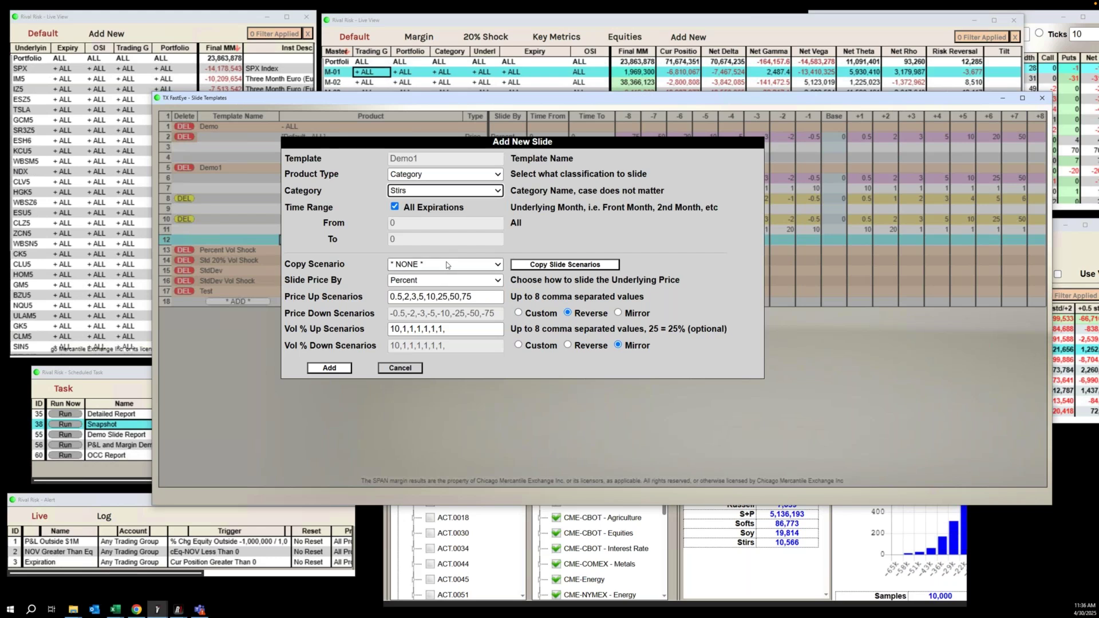
click(441, 281)
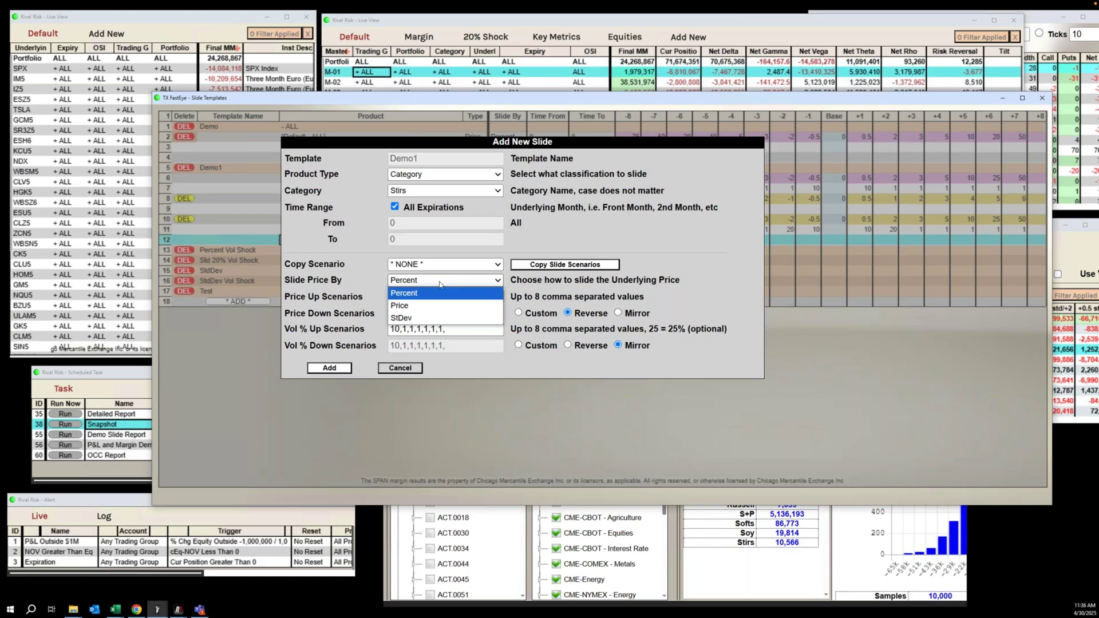
click(426, 319)
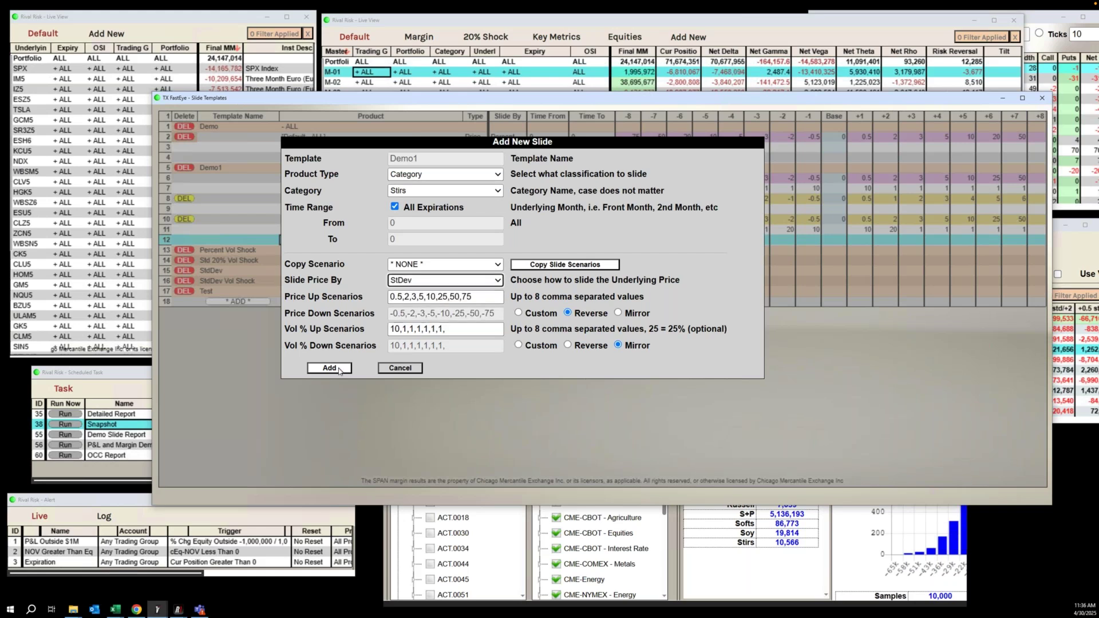
click(339, 369)
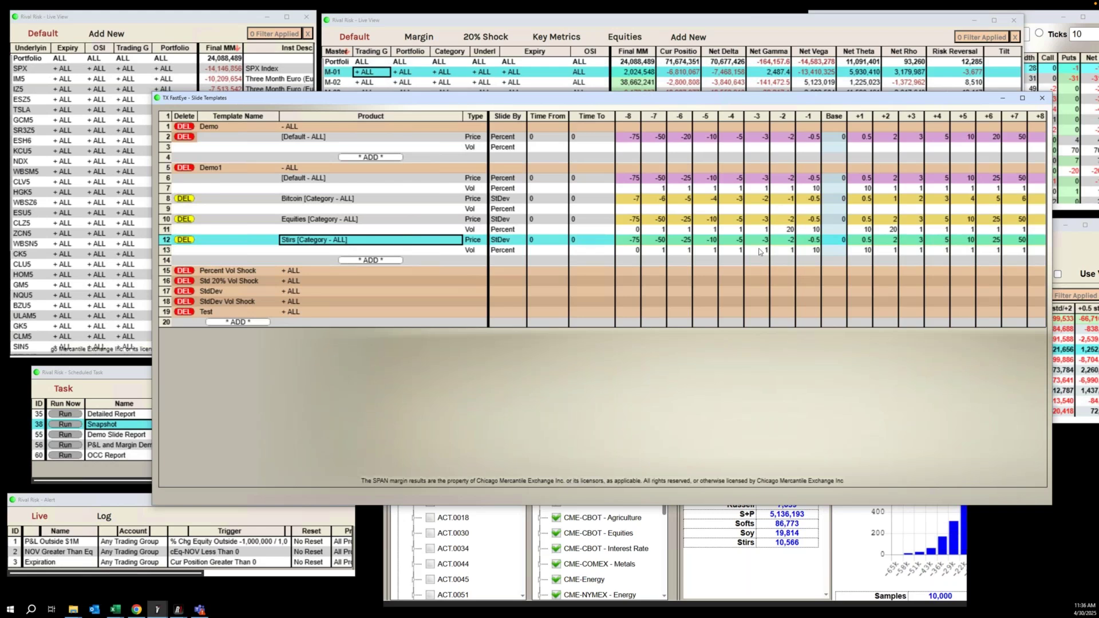
- Close the Slide Templates window and switch the larger Live View window to the 20% Shock view
double_click(691, 181)
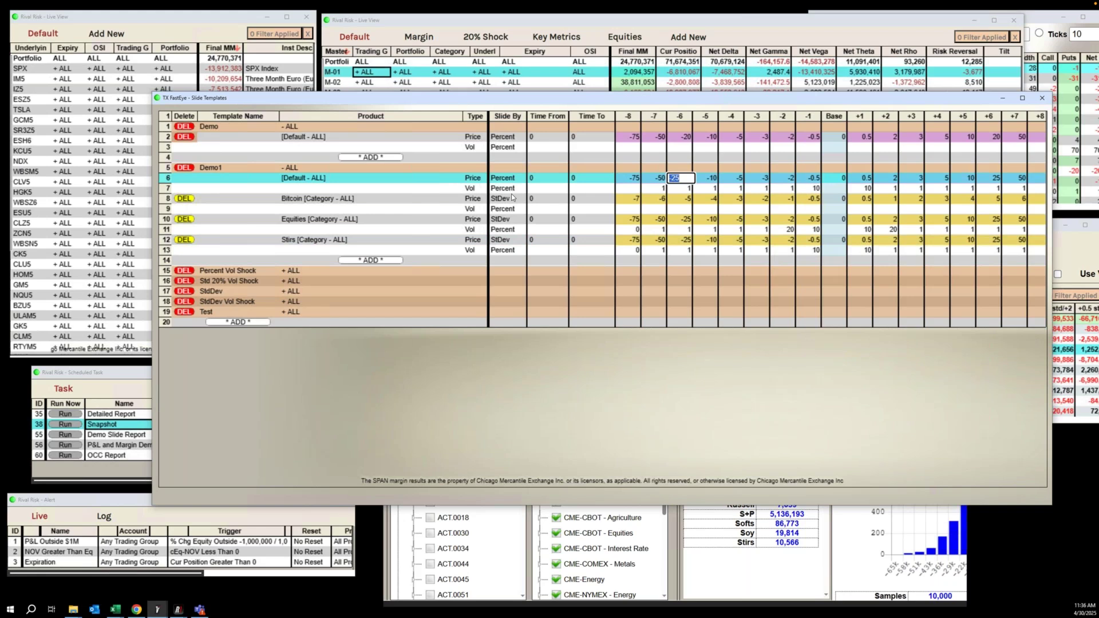
click(390, 245)
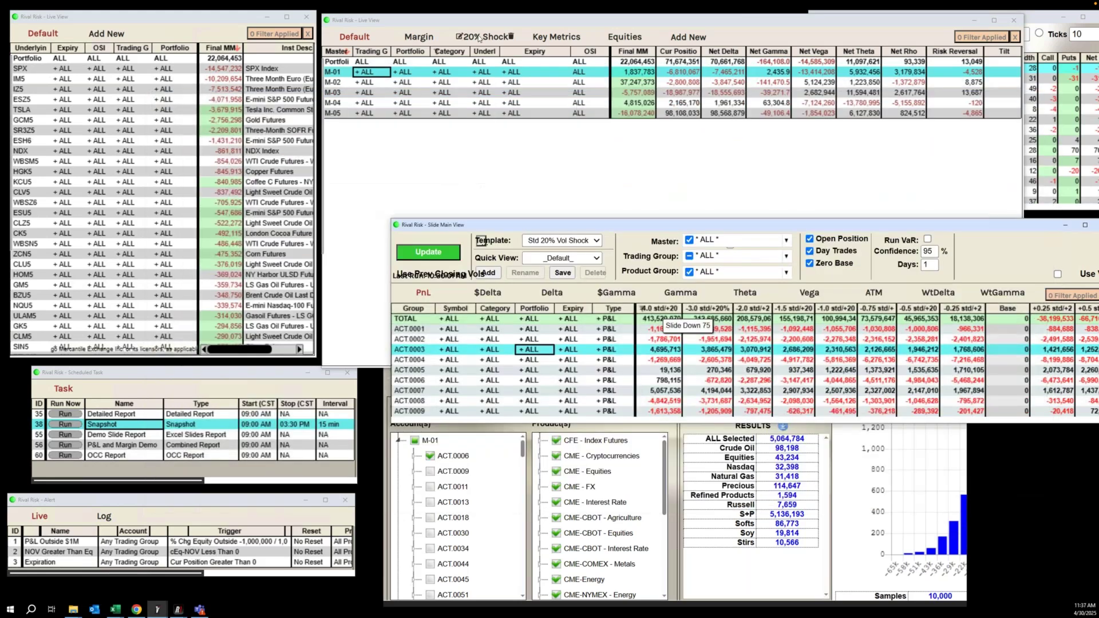
click(479, 37)
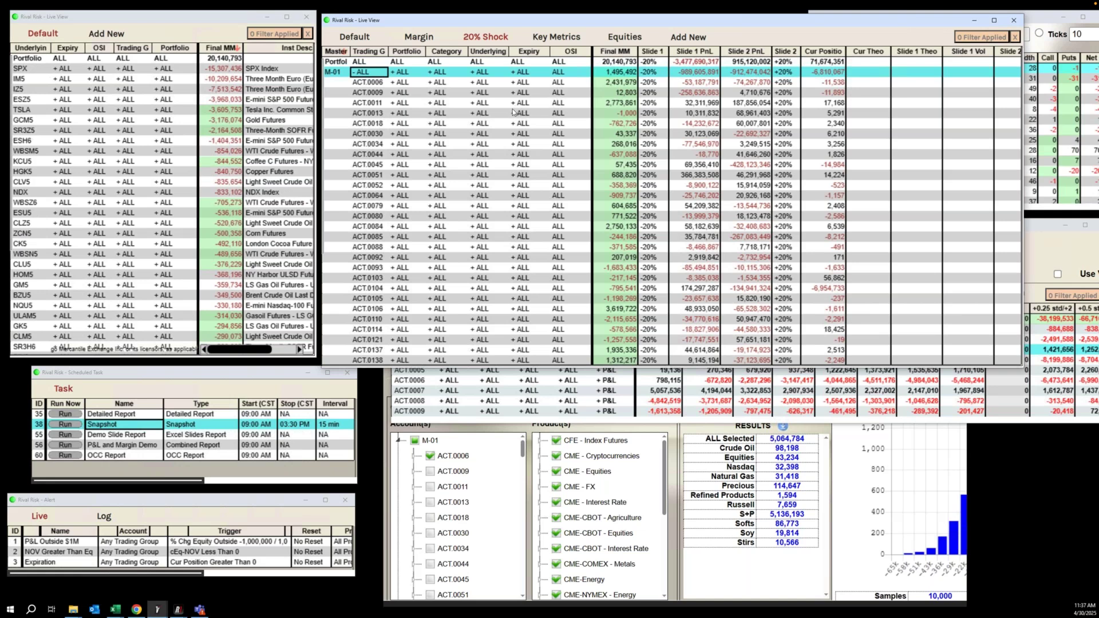
- Open the Live Slide Columns settings and review the available slide templates, recalculation intervals and Value 1 scenarios
right_click(554, 116)
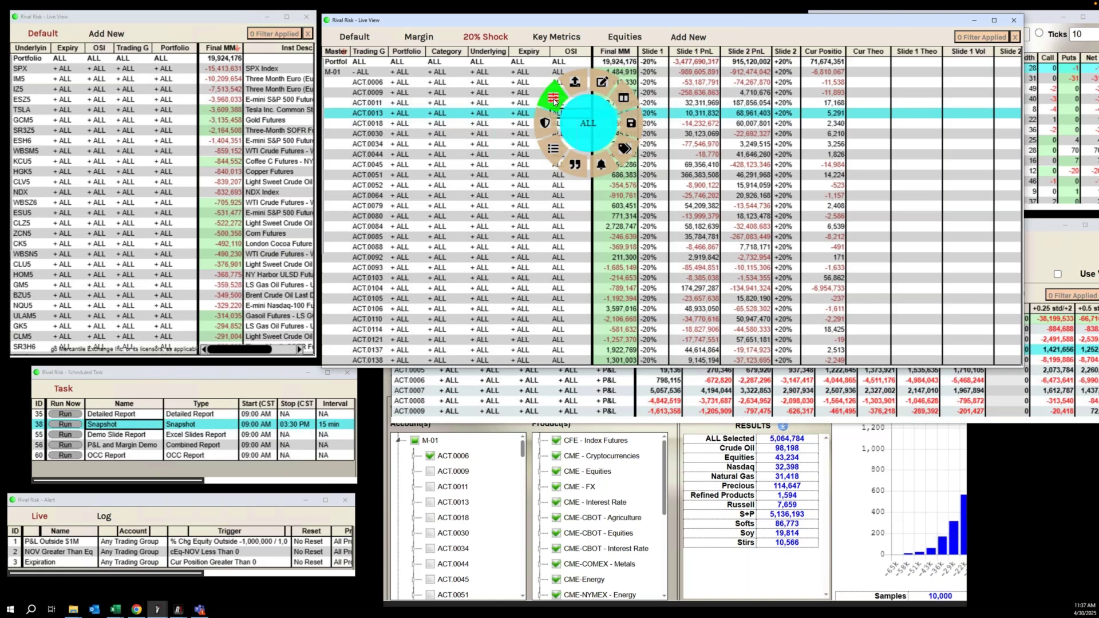
click(554, 99)
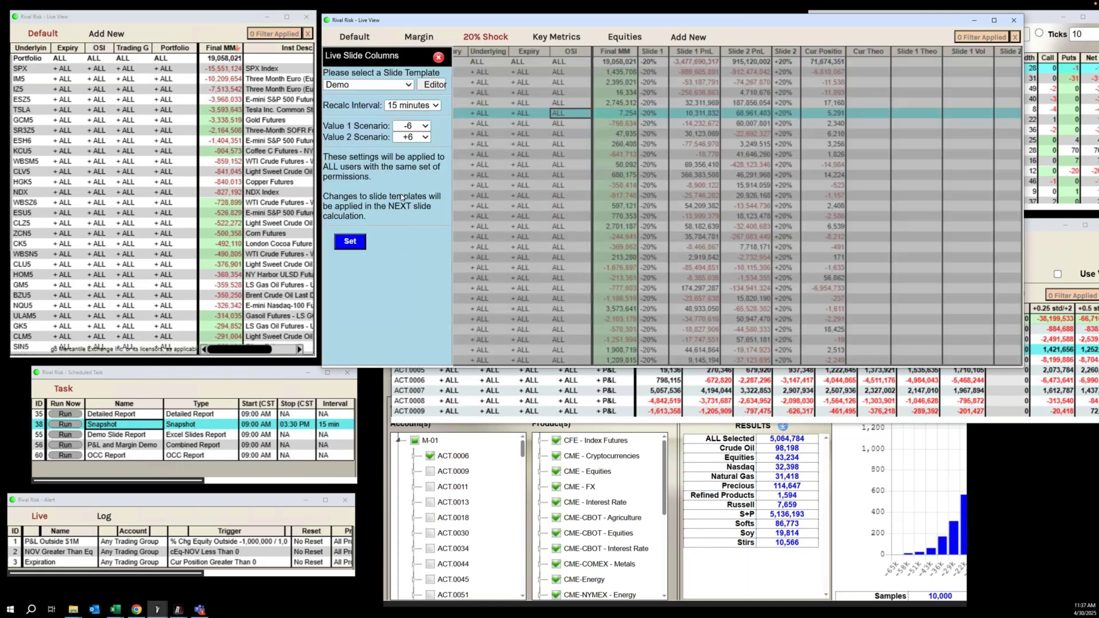
click(409, 86)
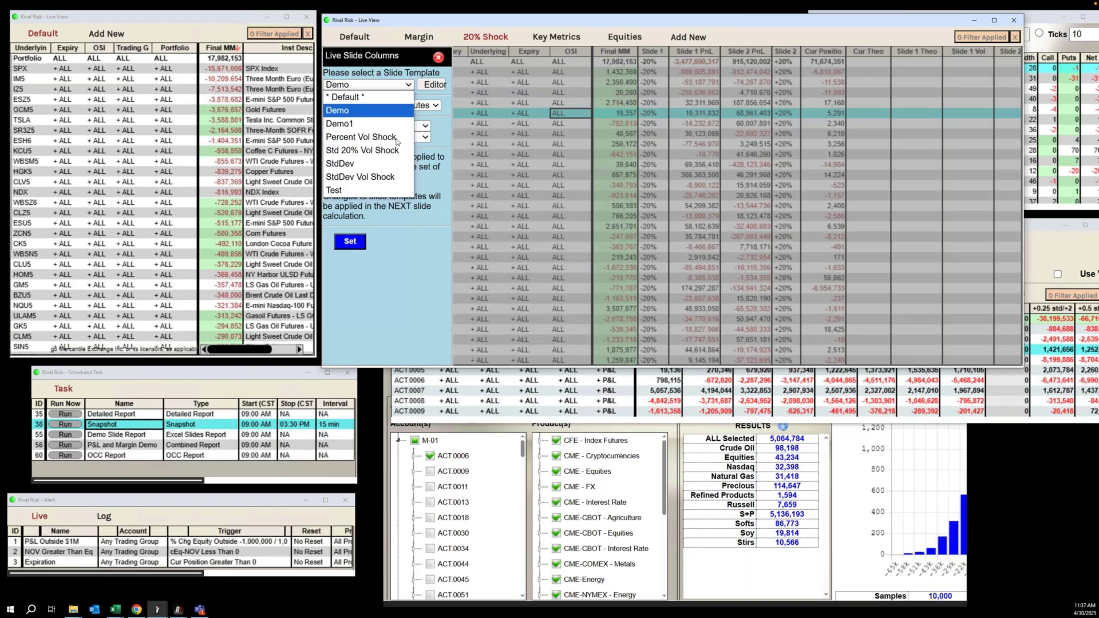
click(416, 231)
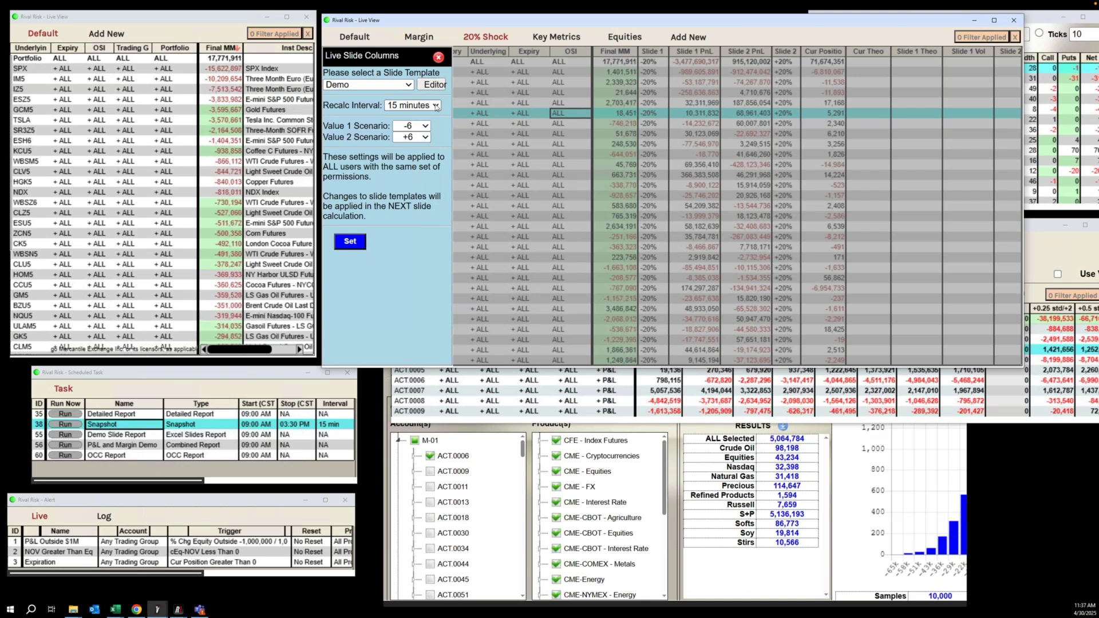
click(435, 105)
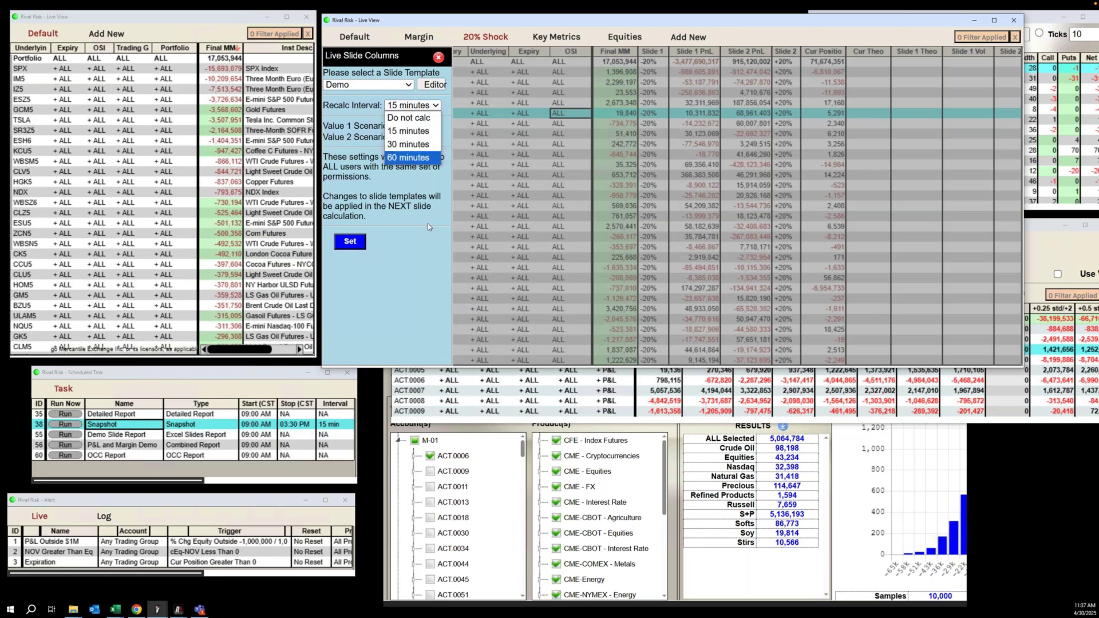
click(425, 238)
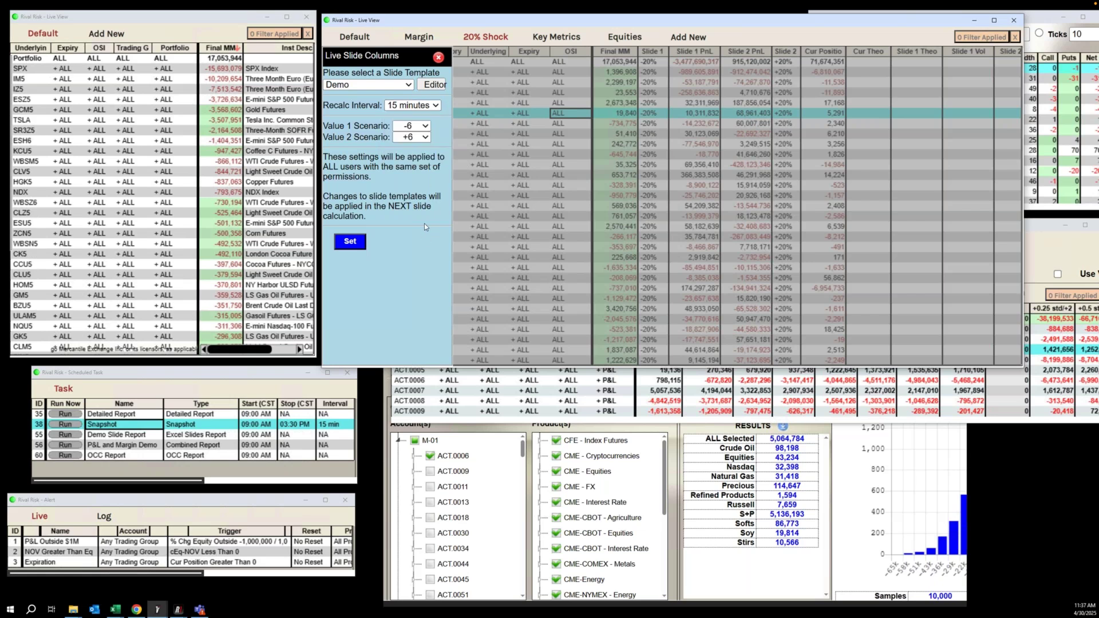
click(425, 127)
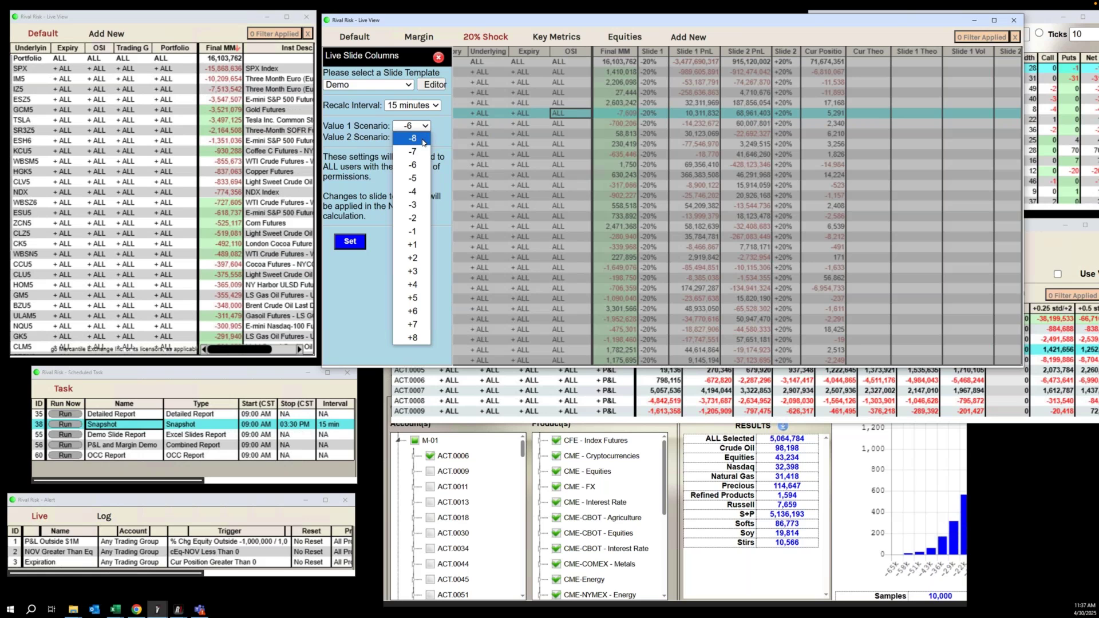
click(437, 134)
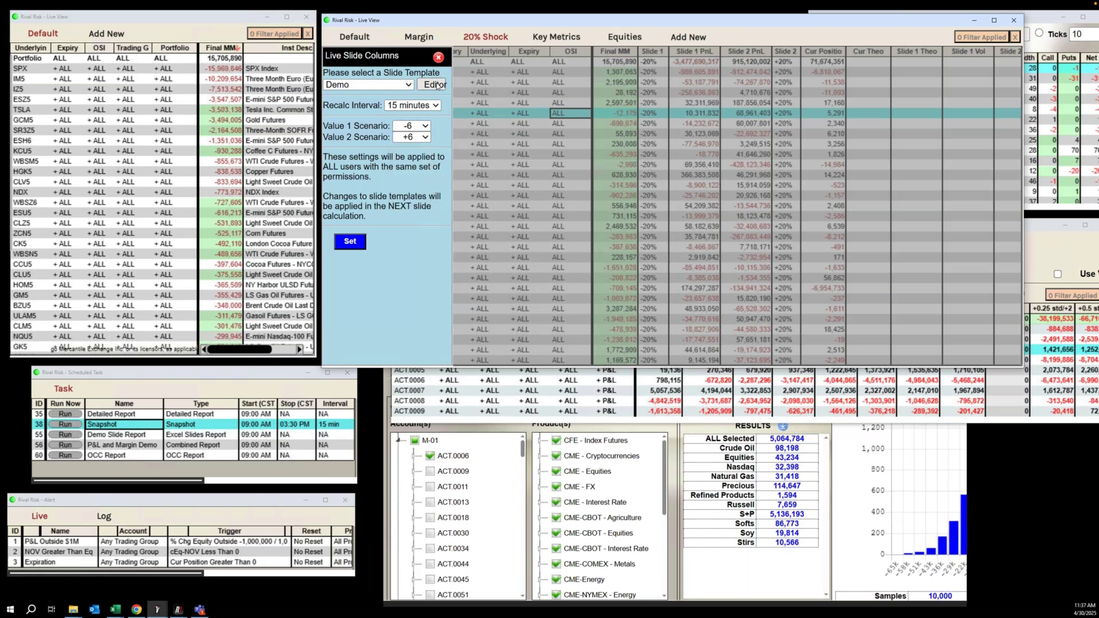
- Inspect the Demo template's price and volatility shocks in the slide template editor, and close the editor and the Live Slide Columns settings
click(437, 85)
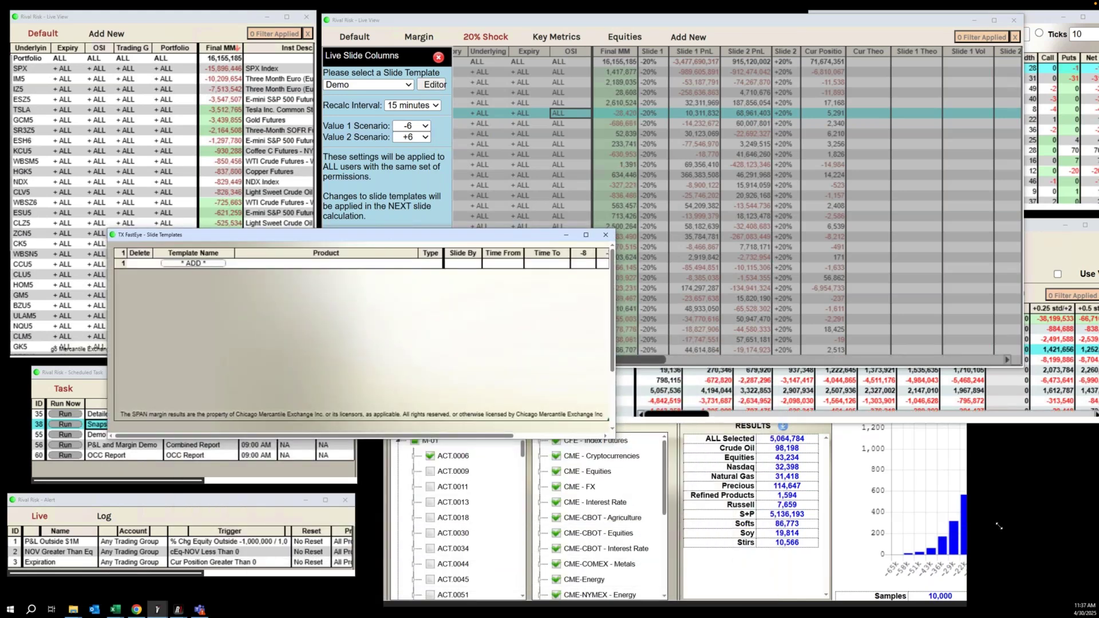
drag(613, 438, 1023, 540)
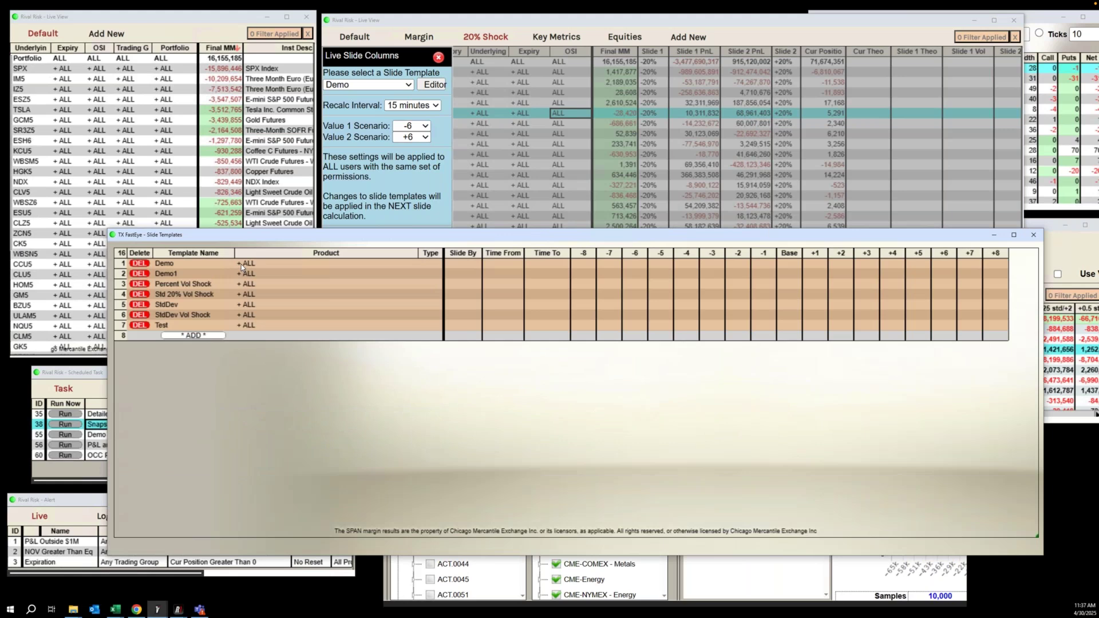
click(241, 265)
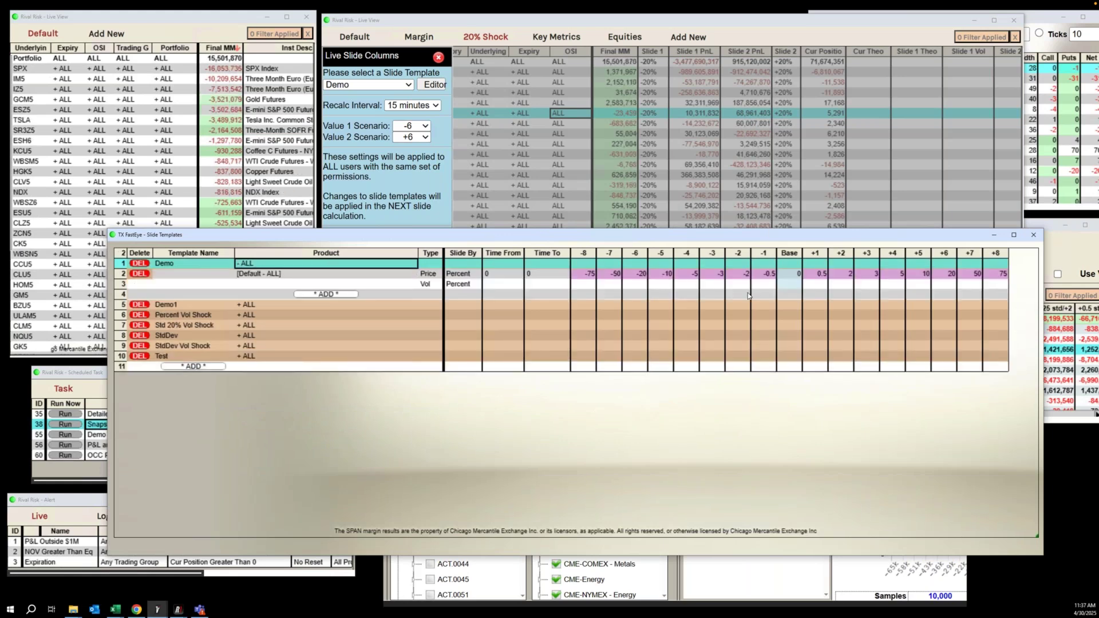
click(639, 282)
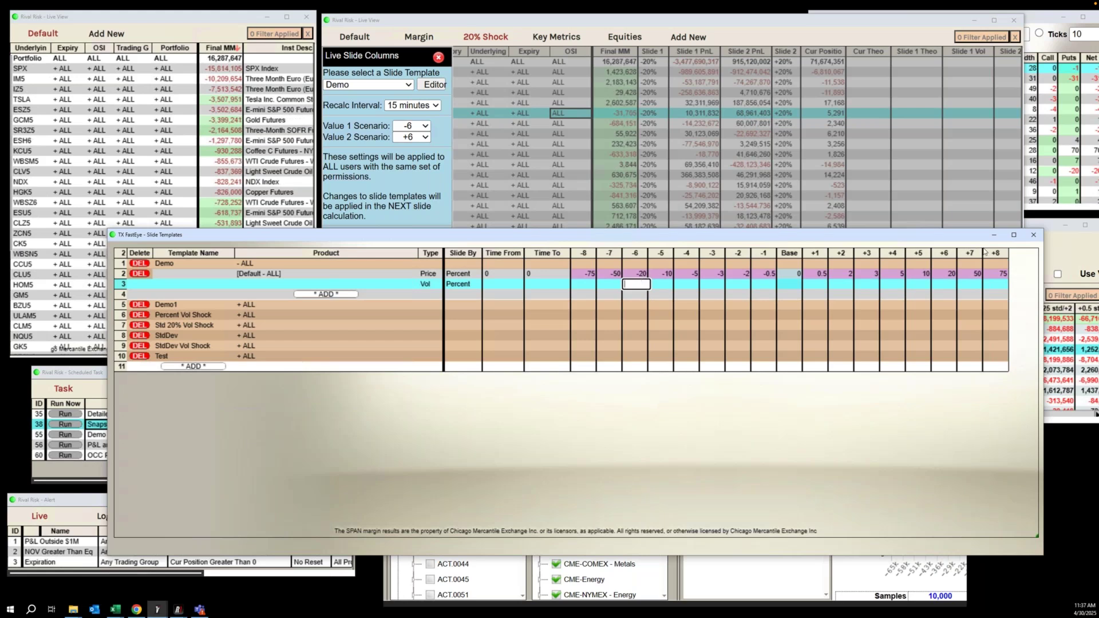
click(959, 227)
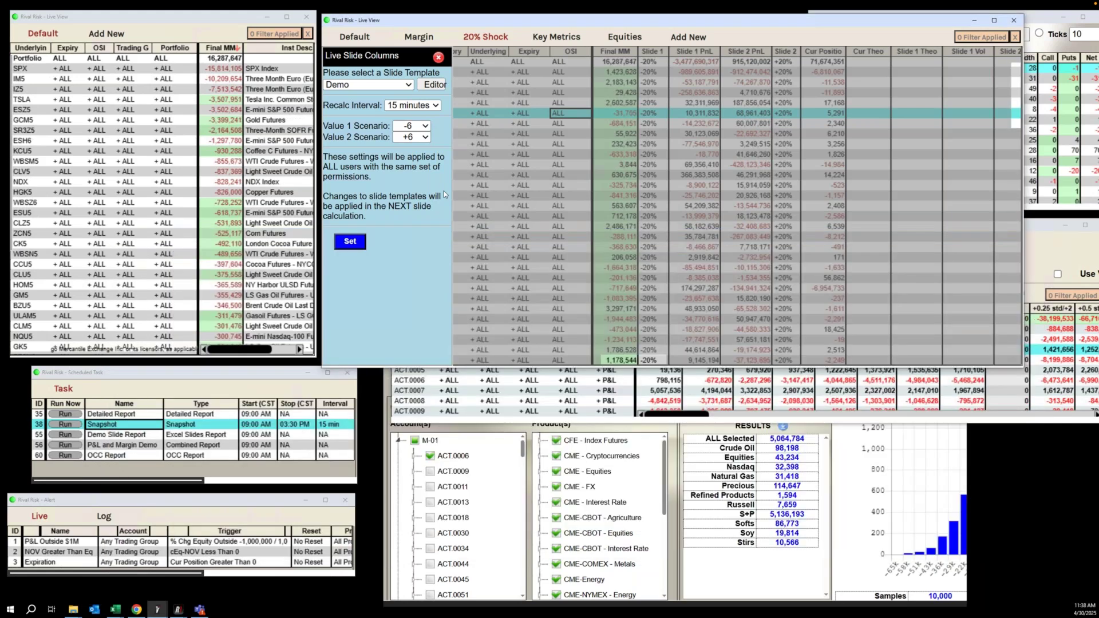
click(440, 58)
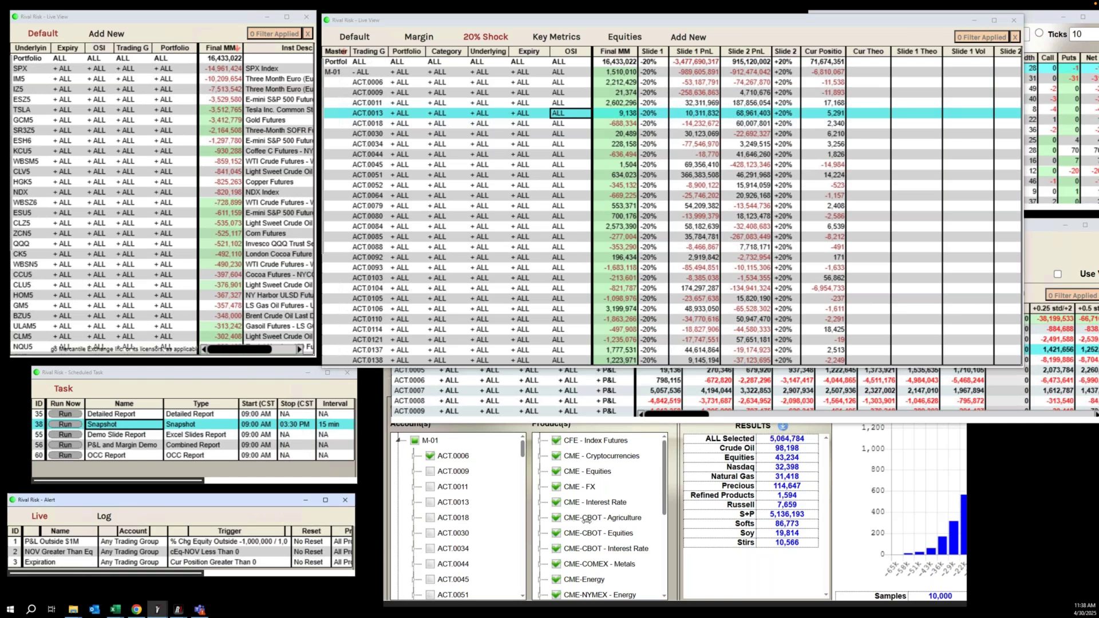
- Start a new alert in the enlarged Alert window, review the slide data columns available for its trigger, and cancel the alert
drag(569, 521, 600, 521)
drag(413, 495, 378, 319)
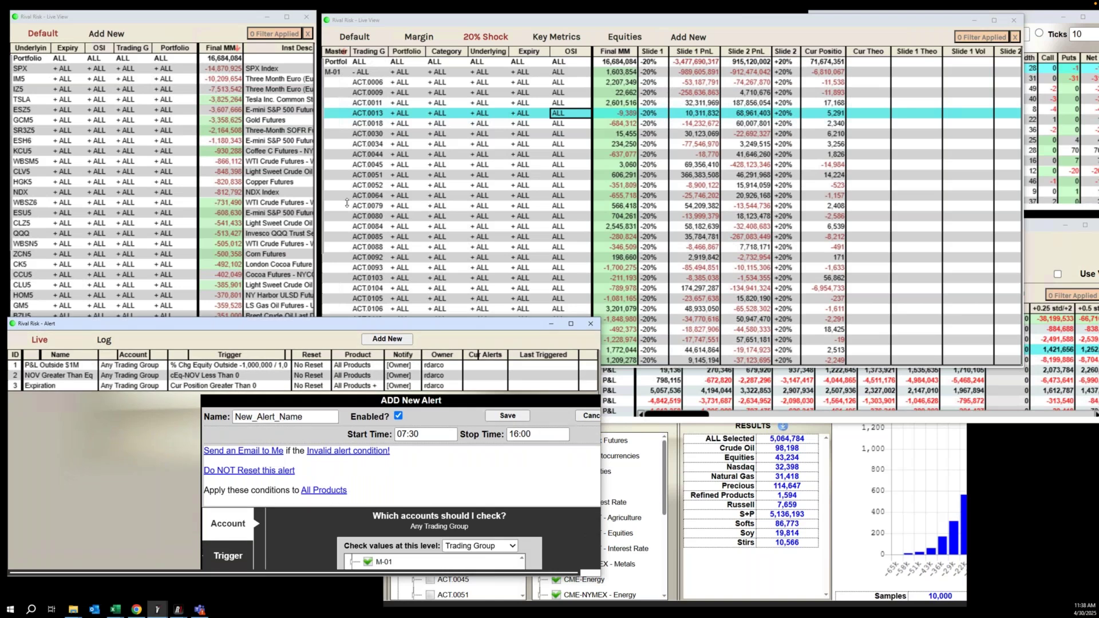
drag(347, 203, 338, 107)
click(229, 344)
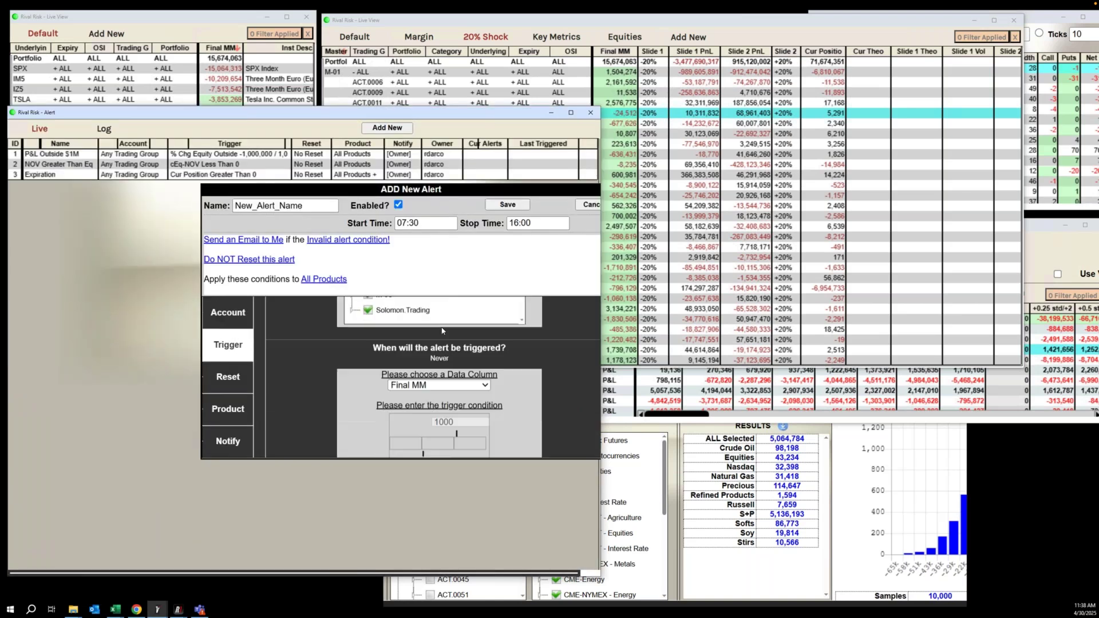
click(452, 342)
scroll(456, 266, down, 15)
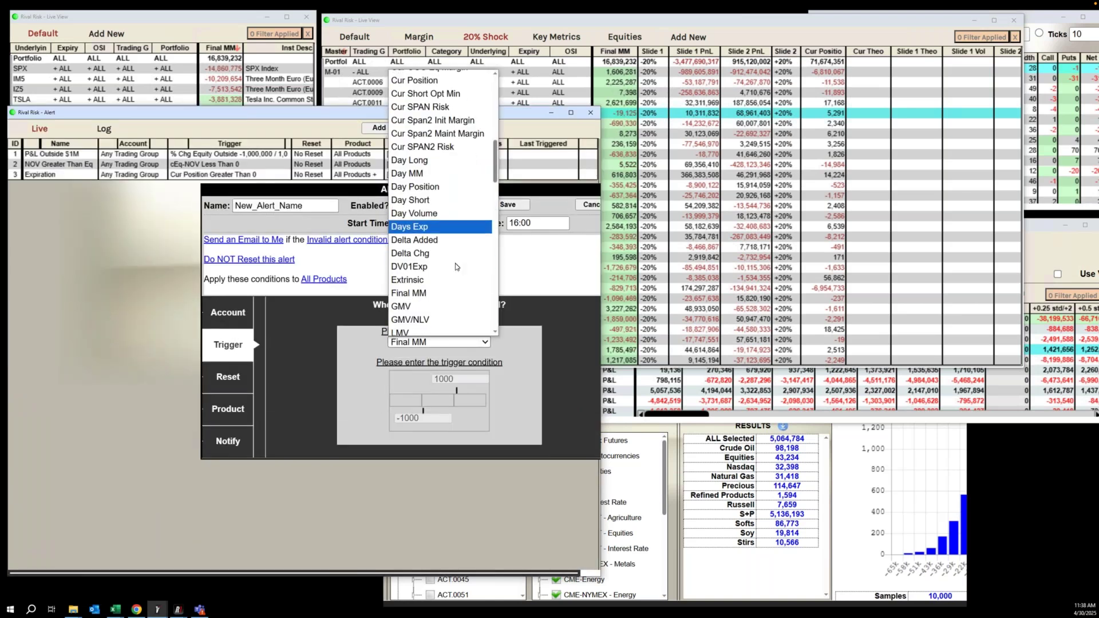
scroll(456, 266, down, 3)
scroll(435, 263, up, 6)
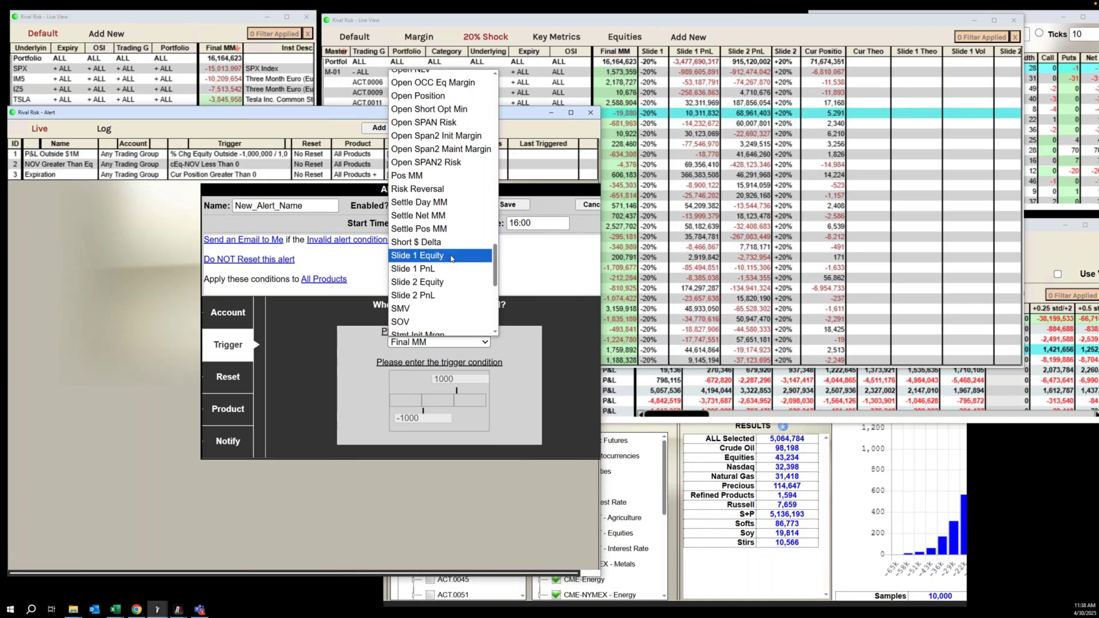
click(582, 209)
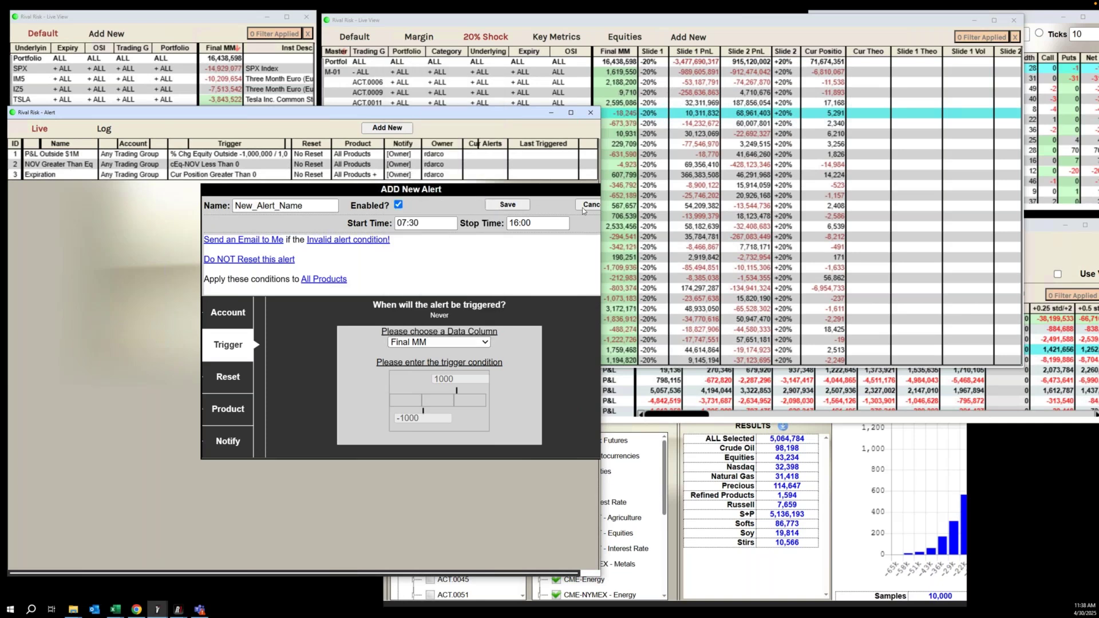
click(589, 112)
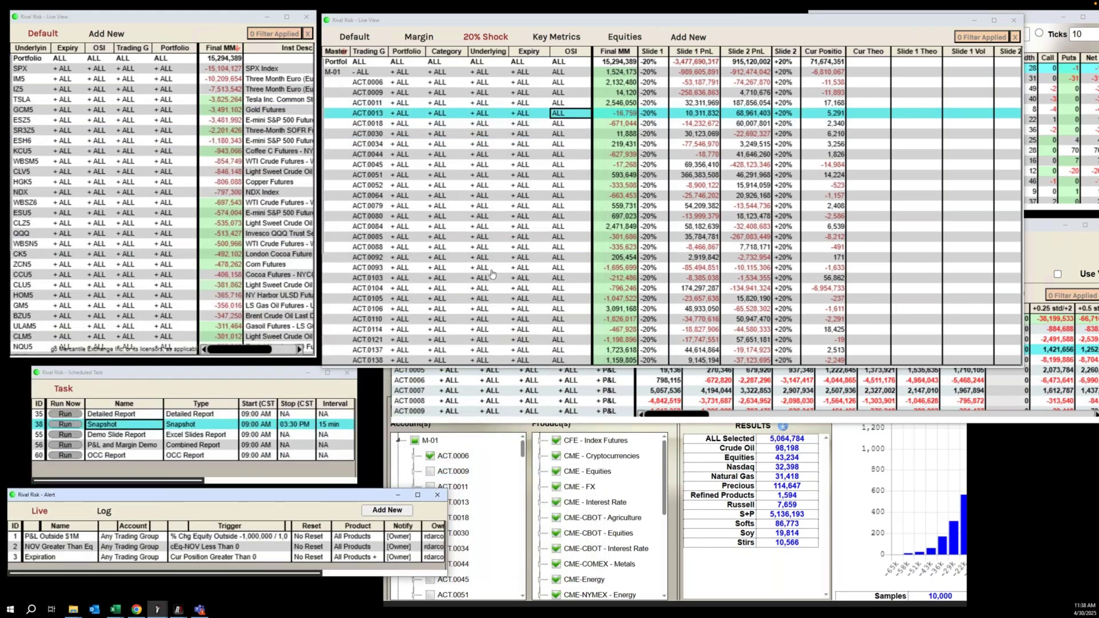
- Show the Slide 1 Equity and Slide 2 Equity columns in the 20% Shock view
right_click(479, 135)
scroll(385, 267, down, 5)
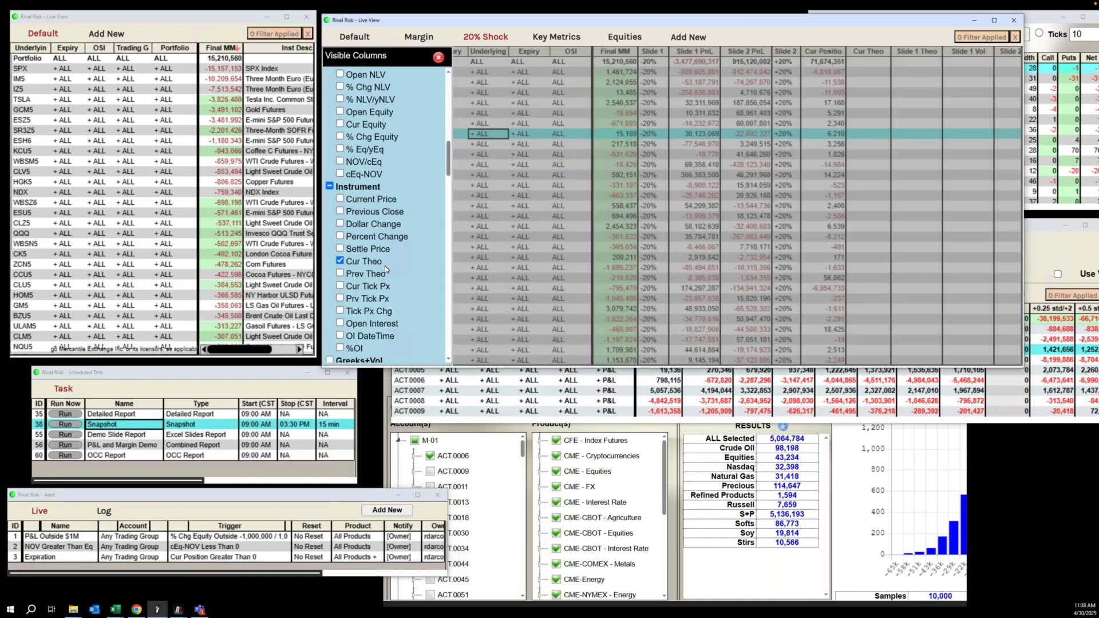
scroll(385, 268, down, 15)
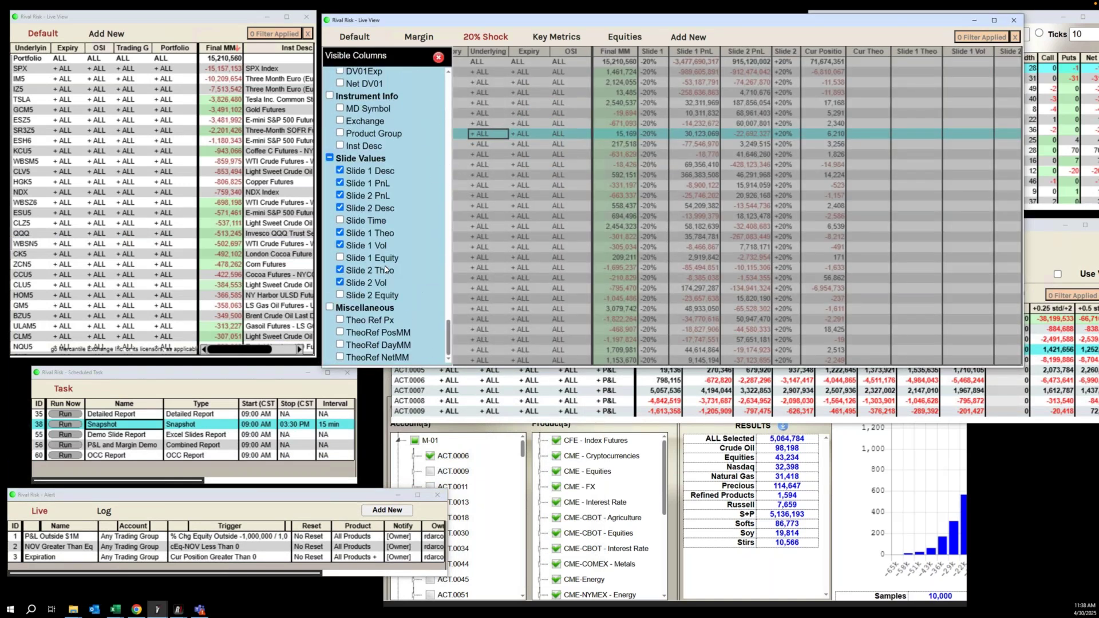
click(340, 258)
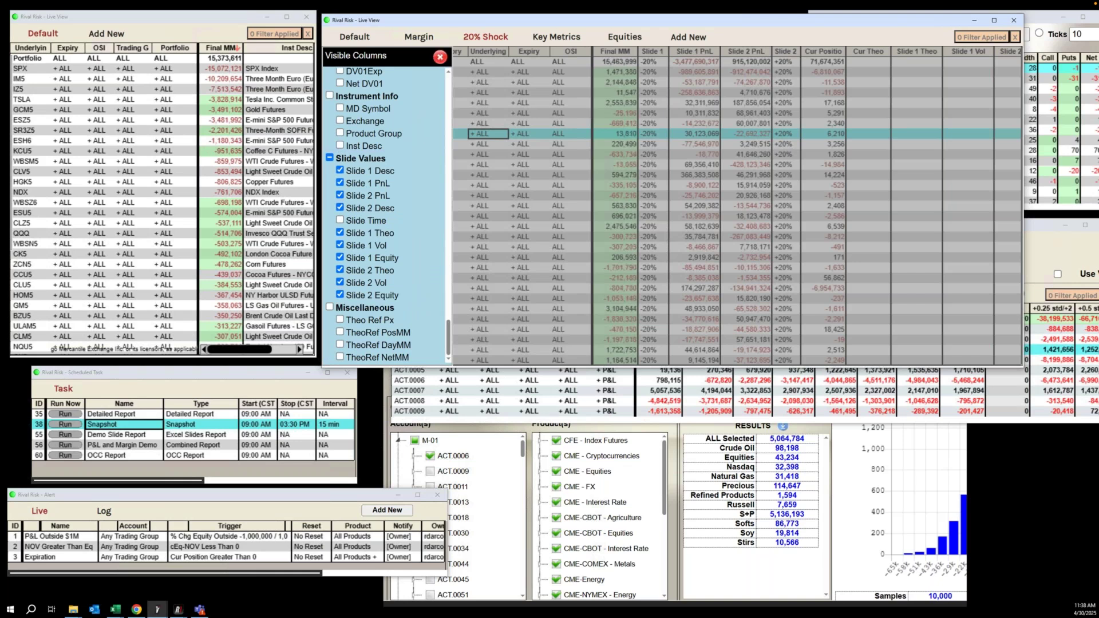
click(440, 57)
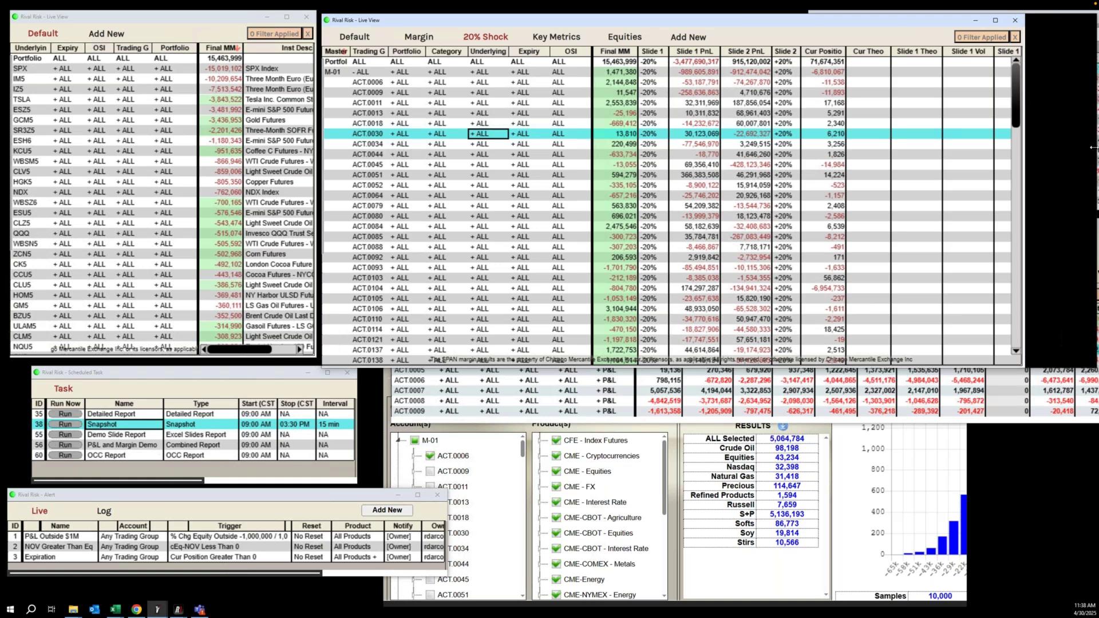
- Widen the Live View window and move the Slide 1 Equity column directly before the current position column
drag(1093, 147, 1094, 147)
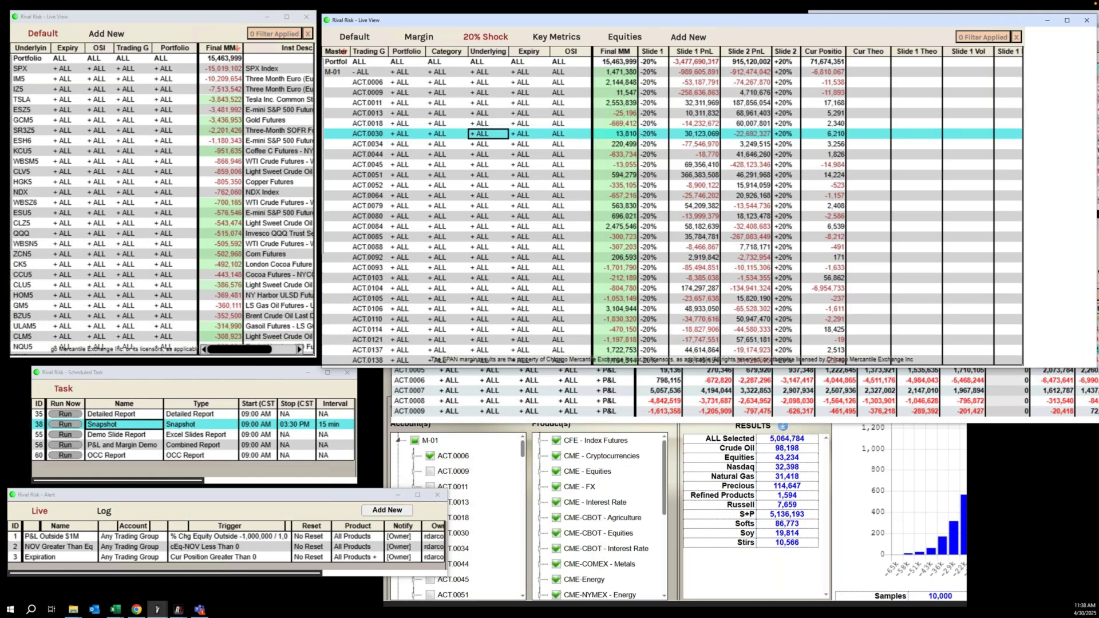
click(1008, 50)
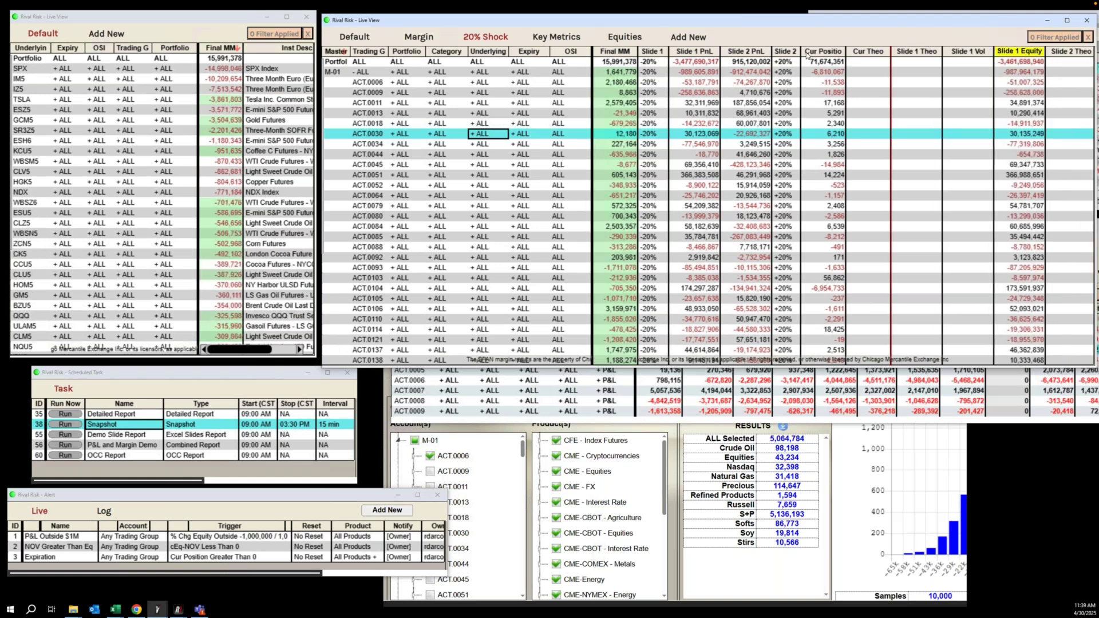
drag(807, 55, 808, 57)
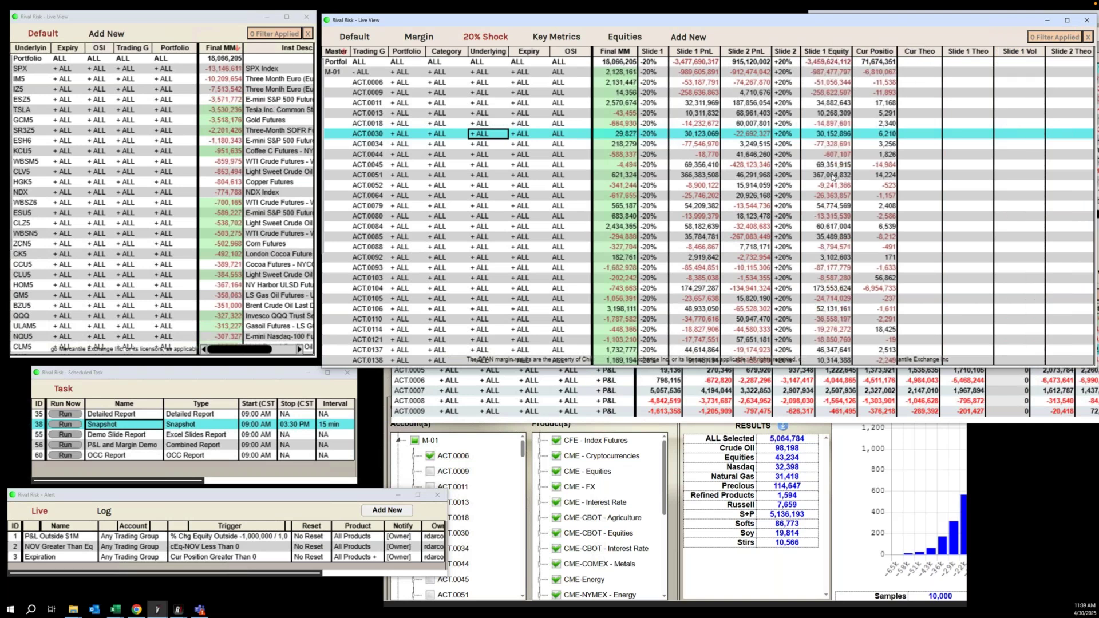
click(827, 83)
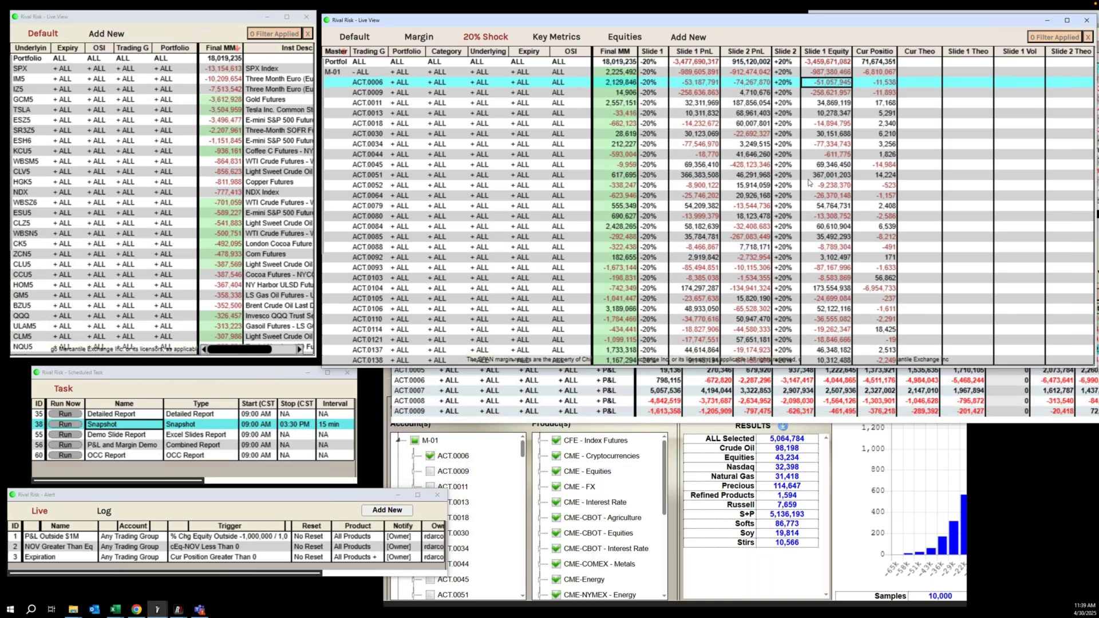
- Reposition the Live View window, make it narrower and taller, and collapse the M-01 trading groups
drag(898, 19, 893, 20)
drag(816, 77, 796, 105)
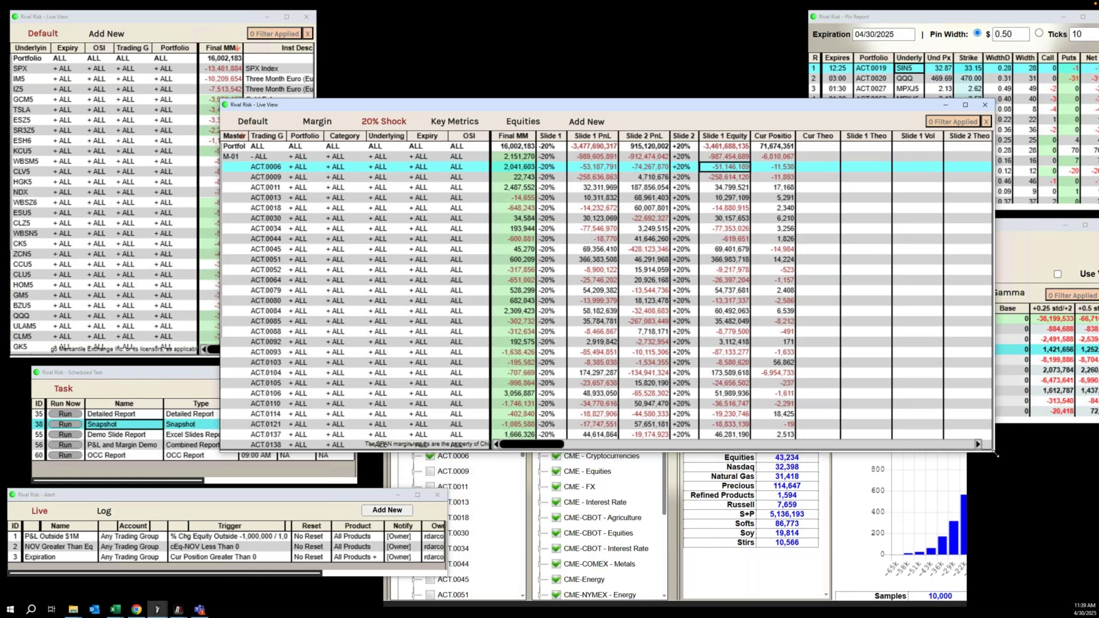
drag(988, 461, 939, 503)
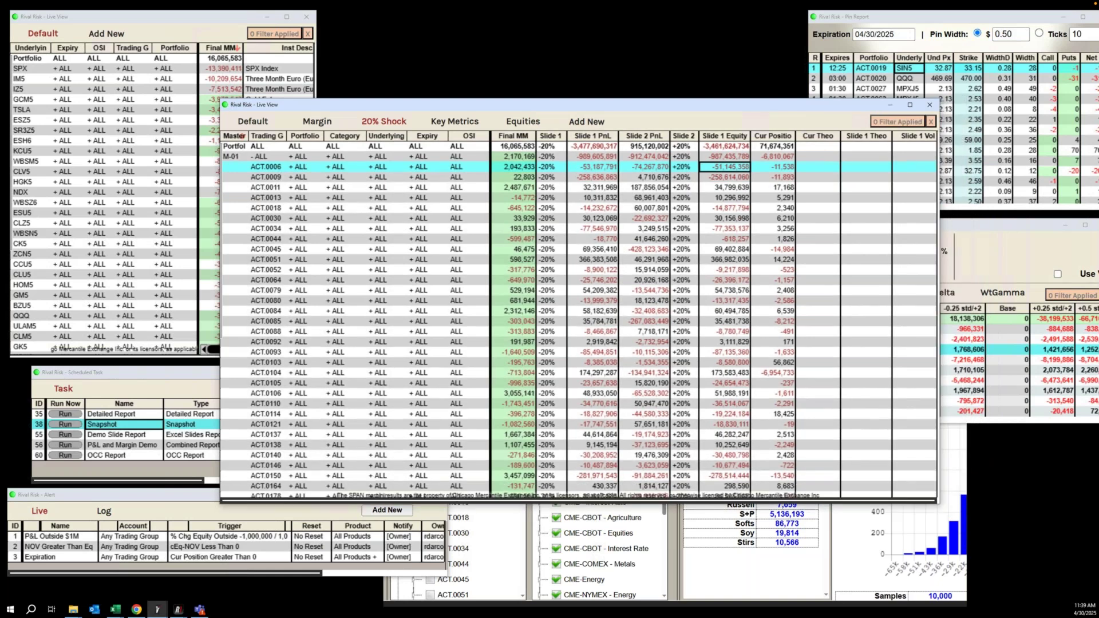
drag(662, 95, 645, 94)
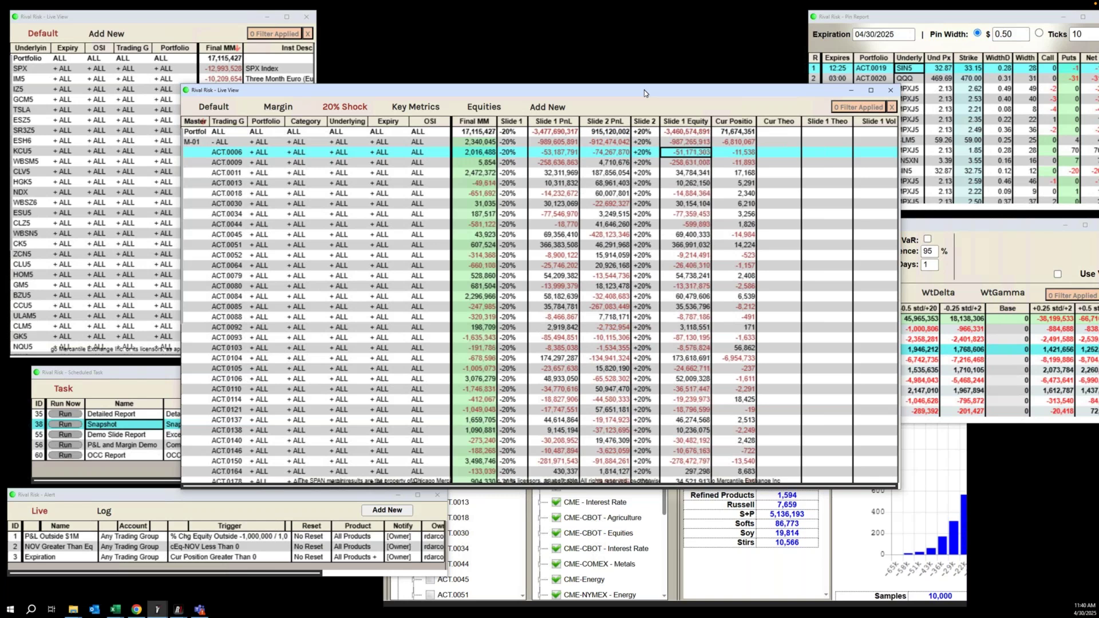
click(220, 142)
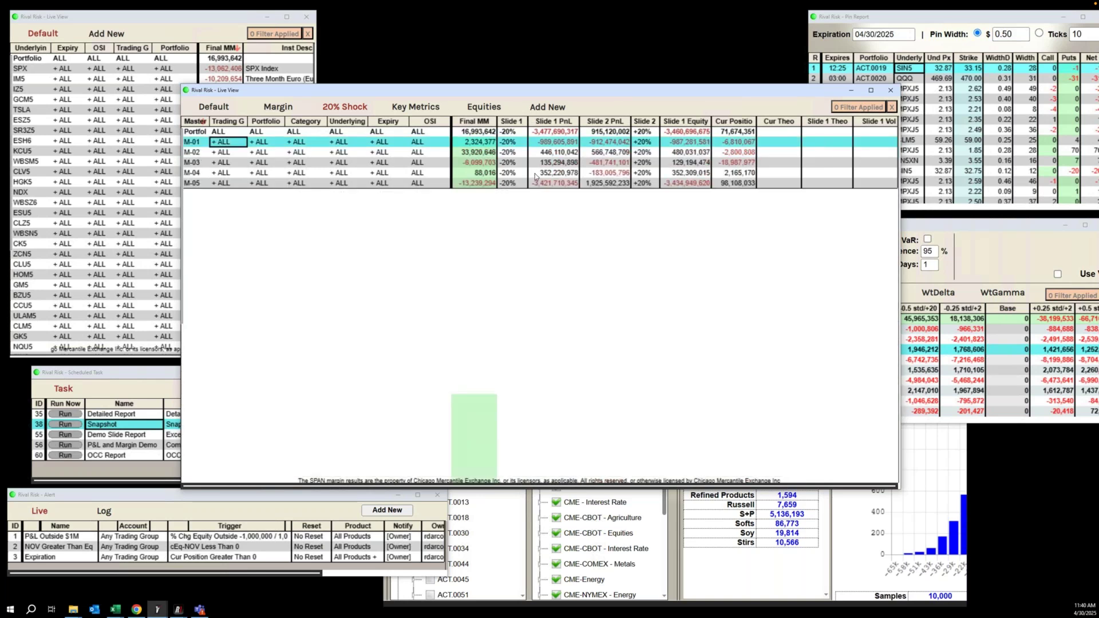
- Upload the Equities position file "Webinar Sample File upload.csv" into the Live View and close the file import settings
right_click(535, 176)
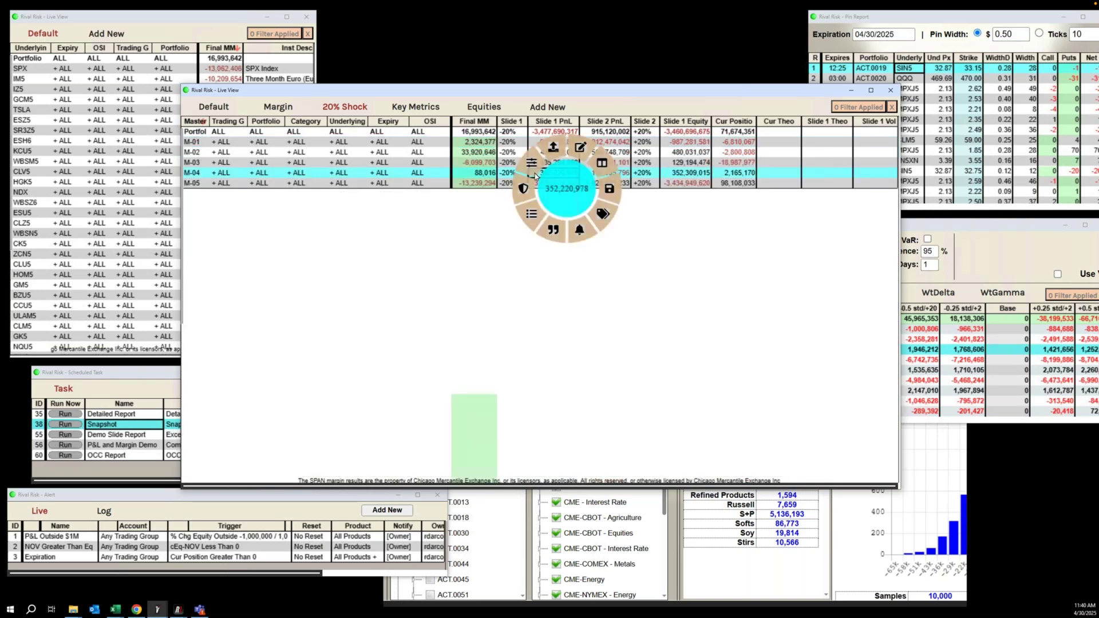
click(553, 149)
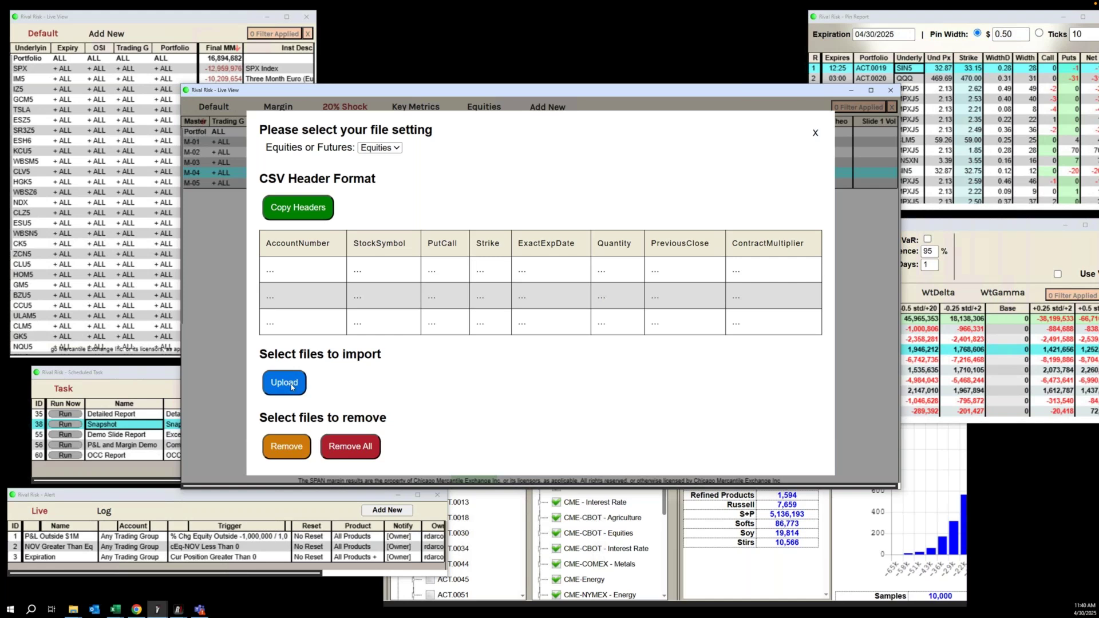
click(292, 387)
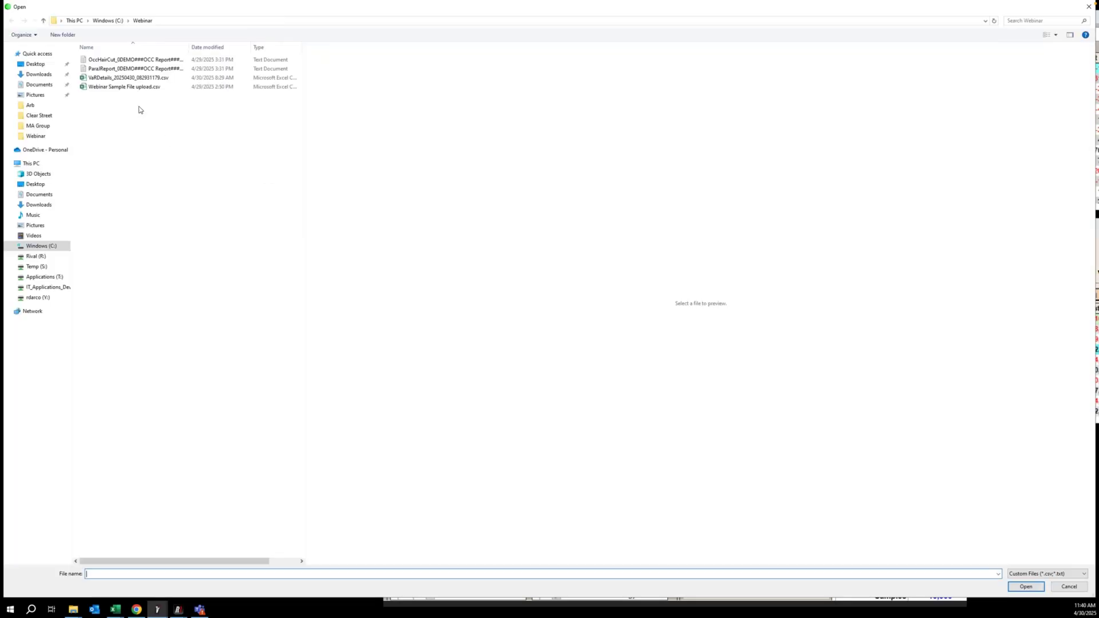
click(127, 87)
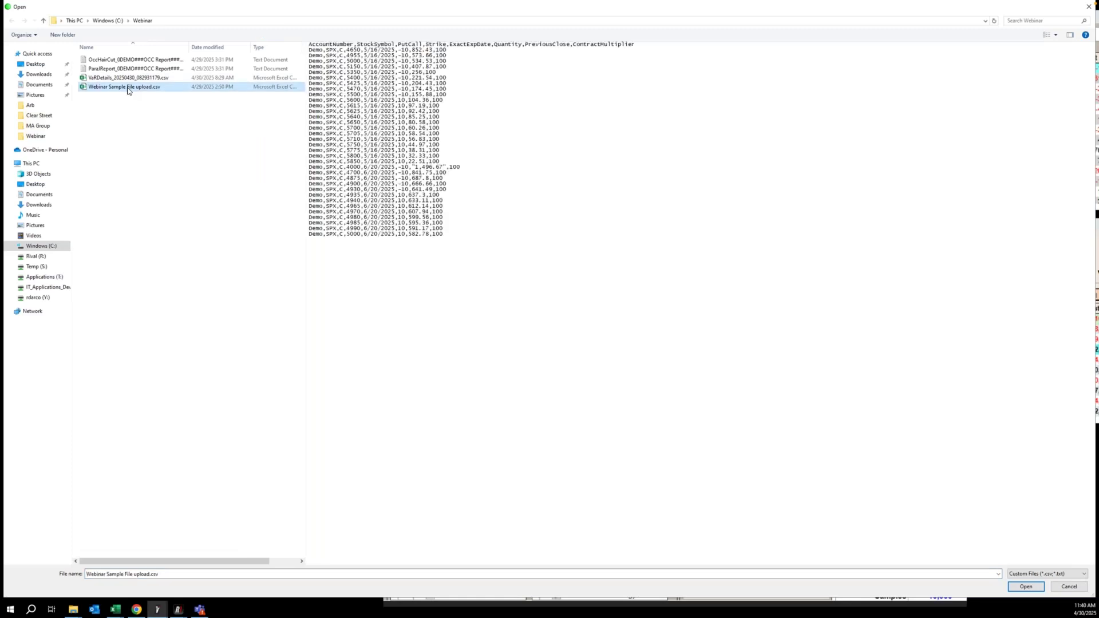
double_click(125, 86)
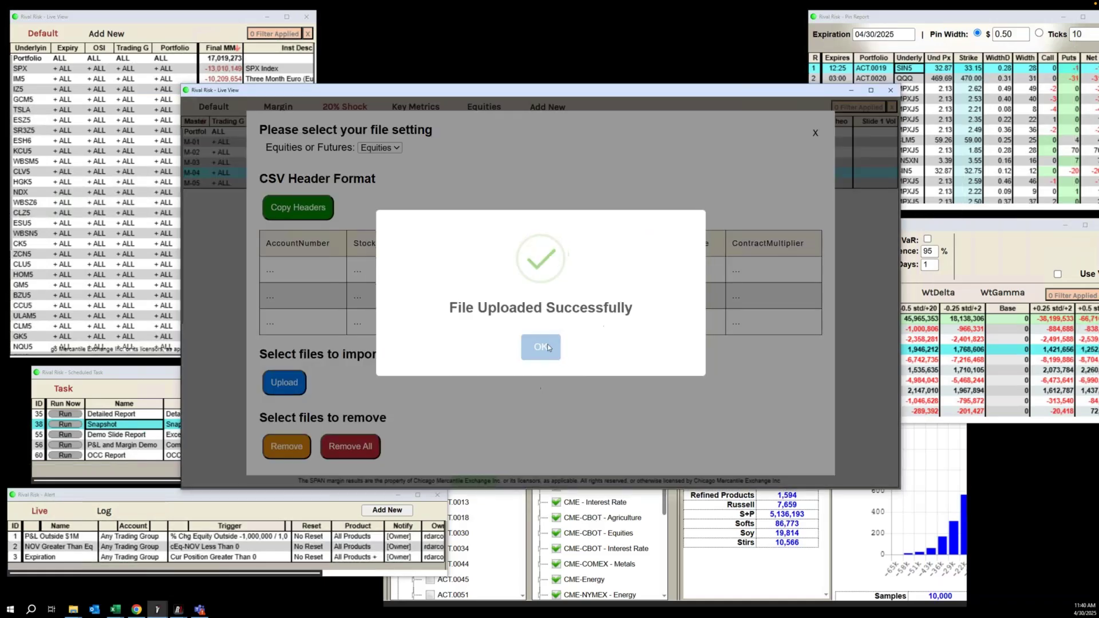
click(538, 346)
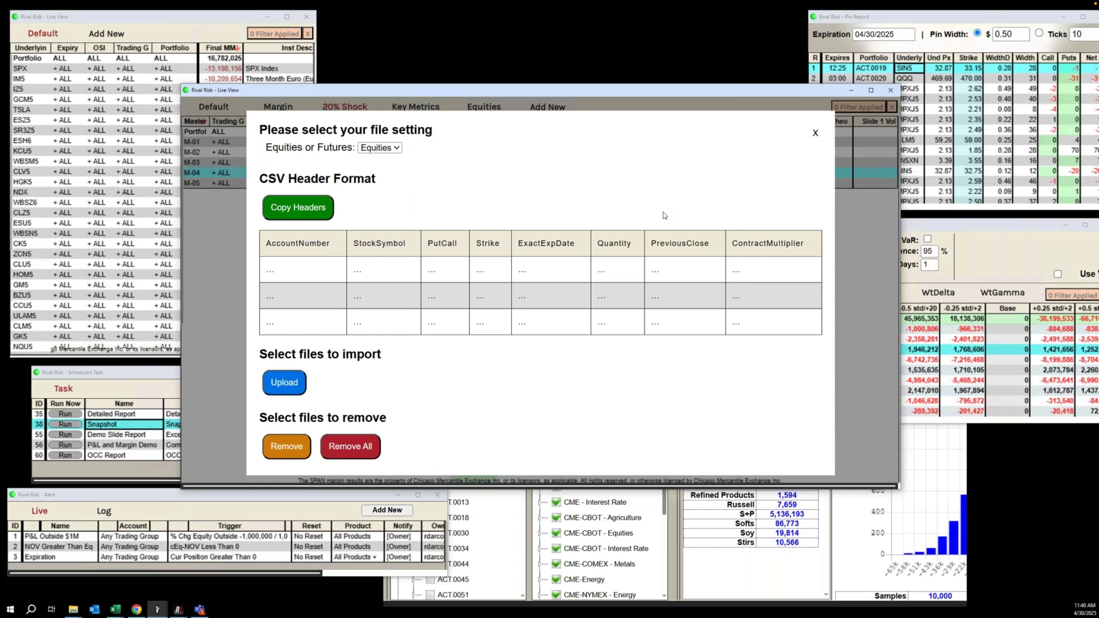
click(816, 133)
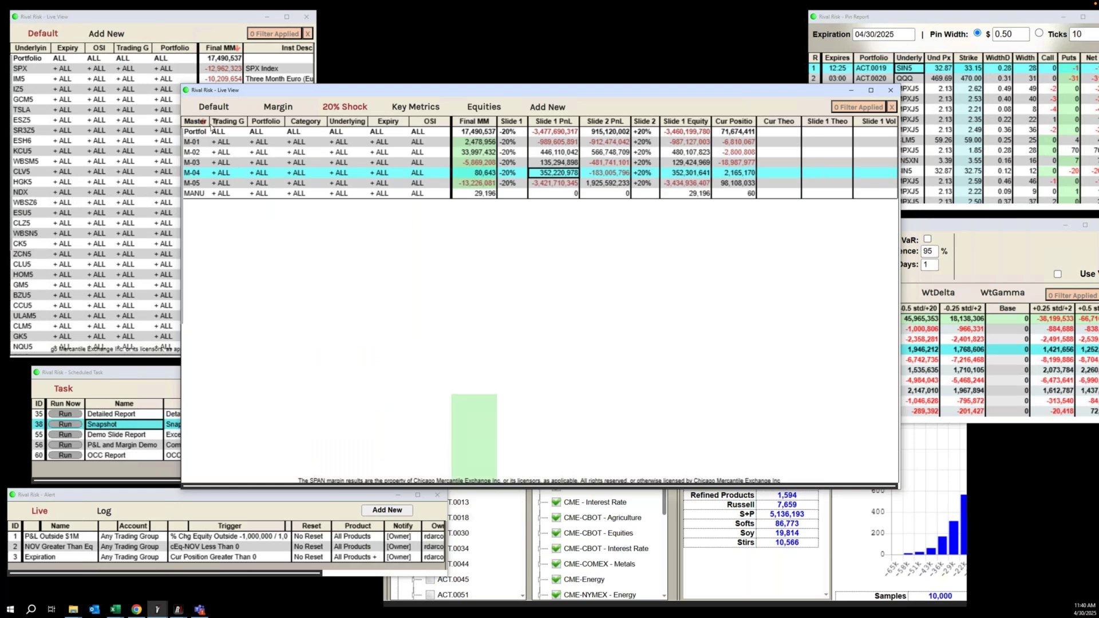
- Widen the Master Account column and expand the MANUAL account through Demo, S&P and SPX down to its expiries
drag(211, 122, 243, 121)
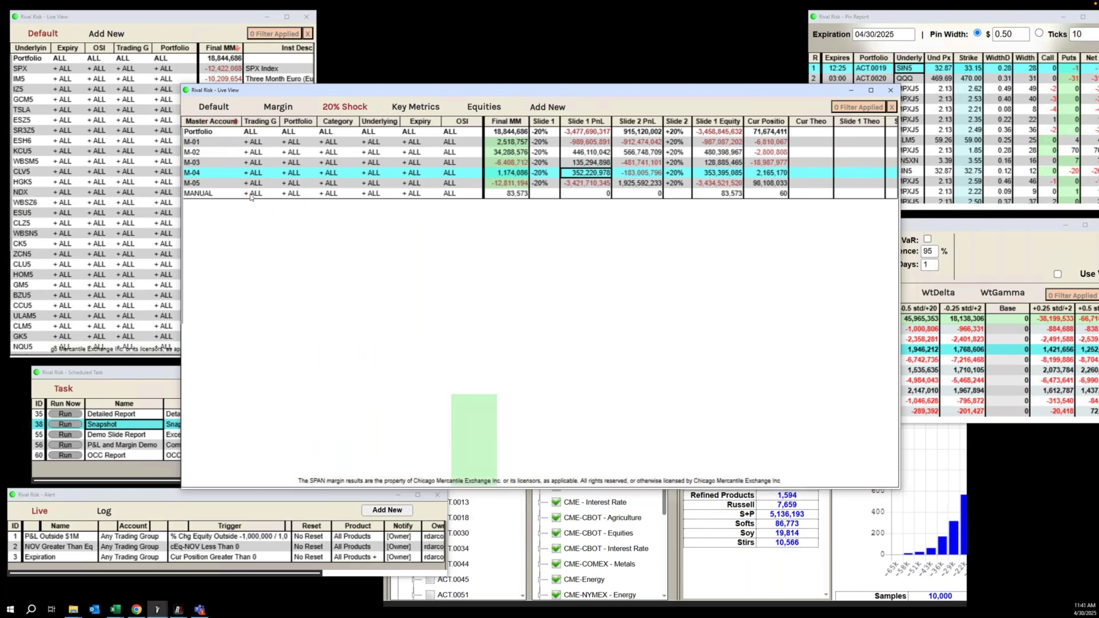
click(260, 194)
click(286, 205)
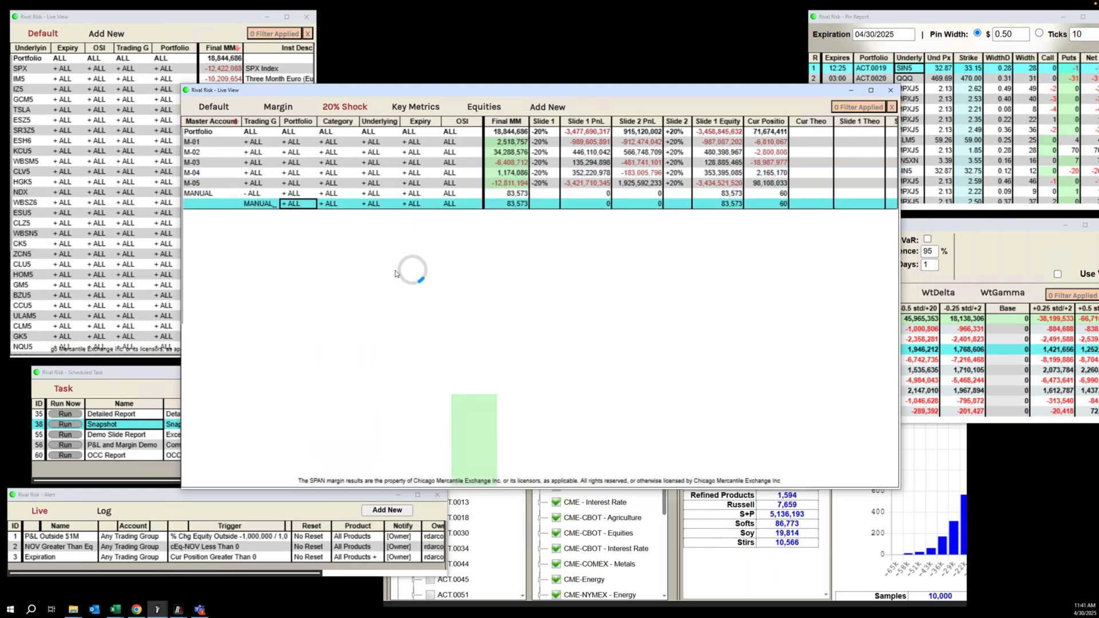
click(324, 218)
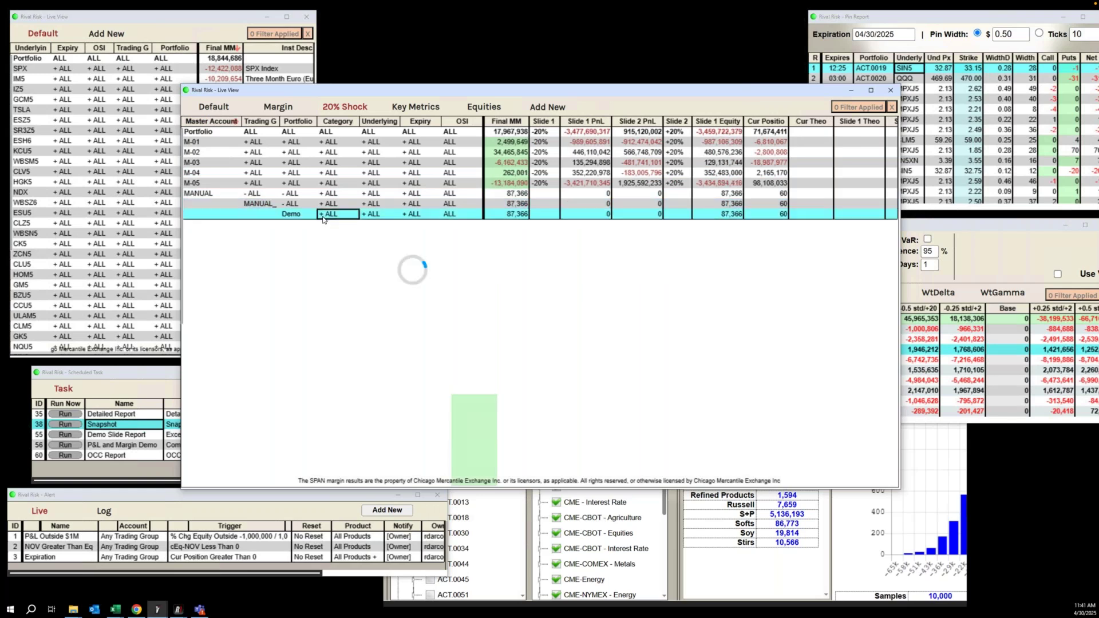
click(368, 226)
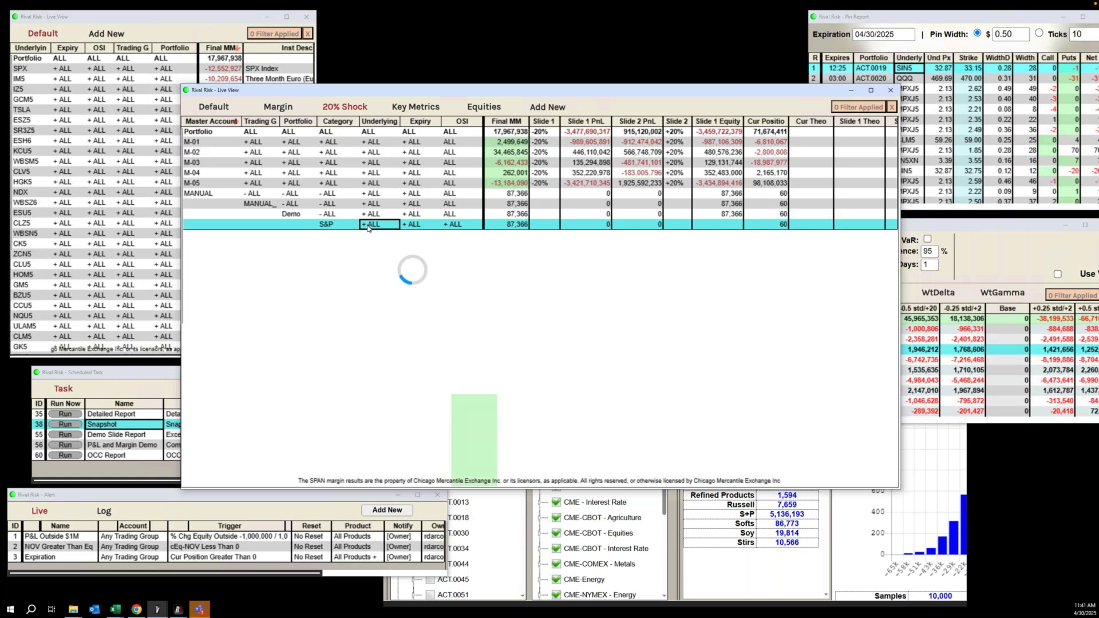
click(407, 237)
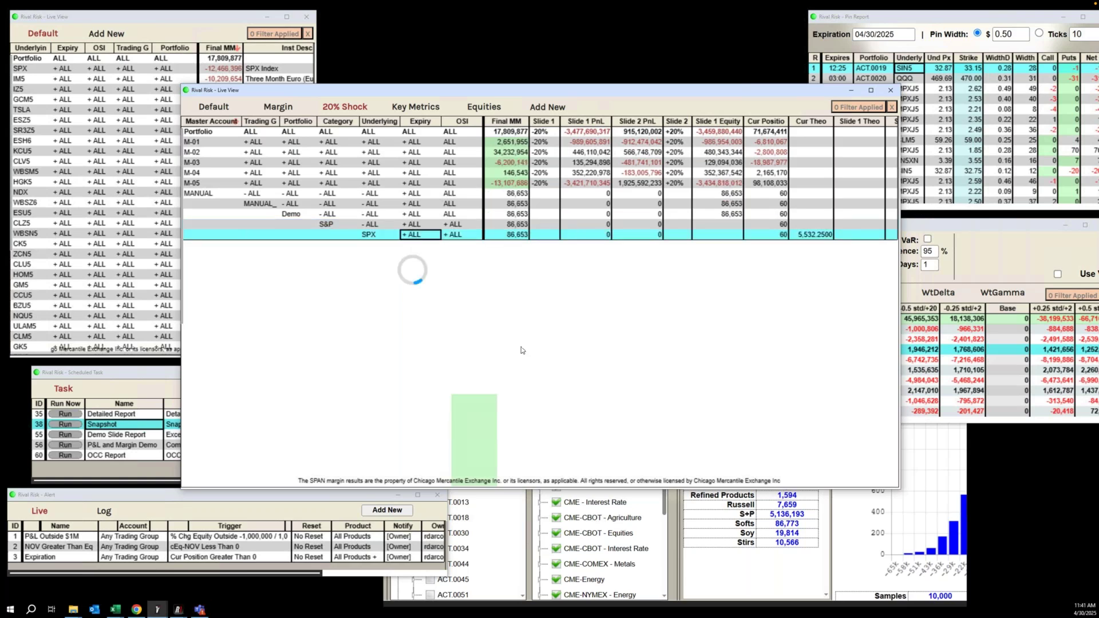
- Review the SPX option strikes of the 2025-05-16 expiry, collapse them, and expand the strikes of the 2025-06-20 expiry
click(446, 246)
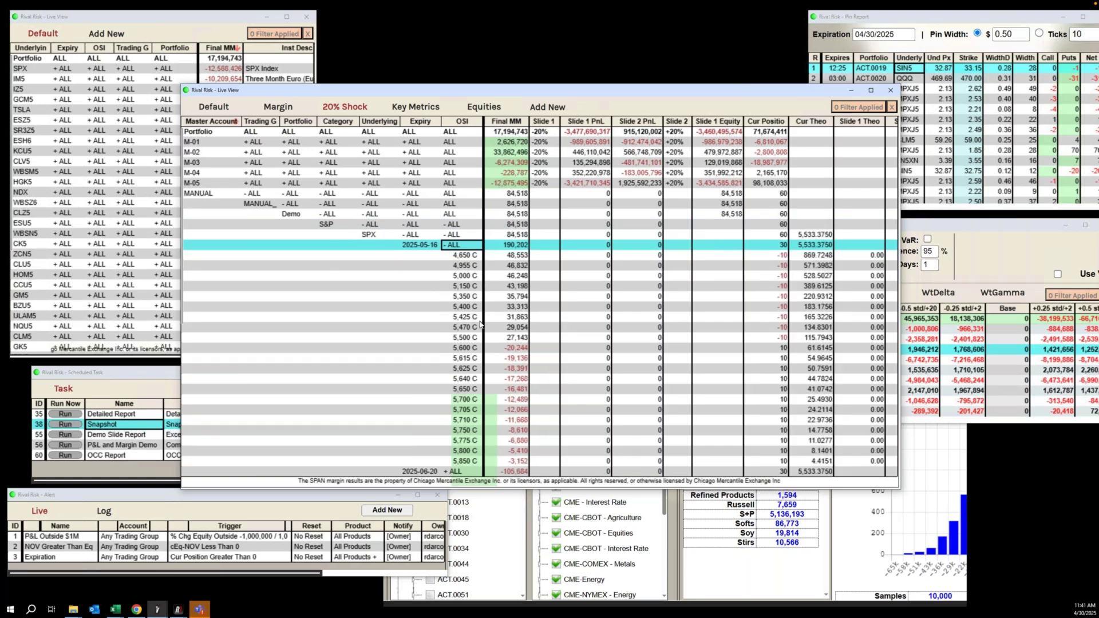
click(447, 246)
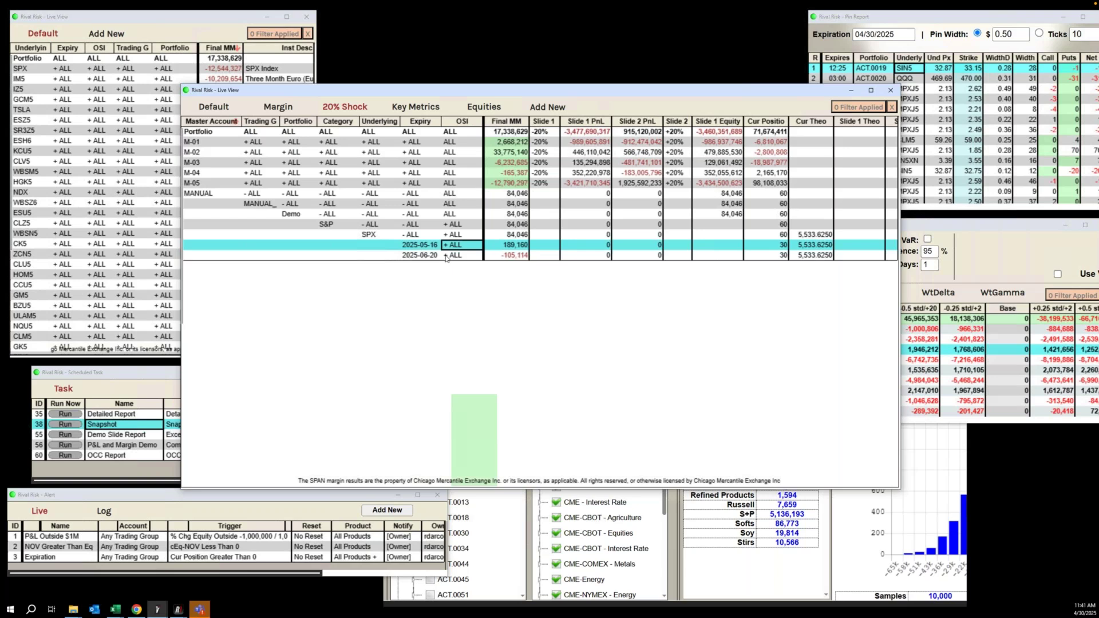
click(446, 257)
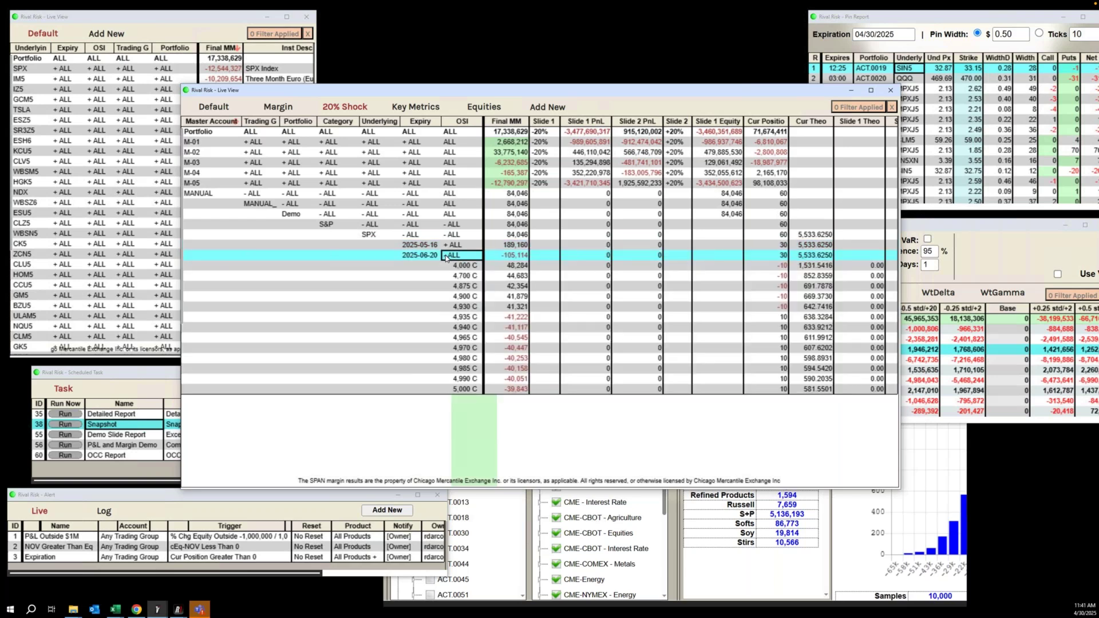